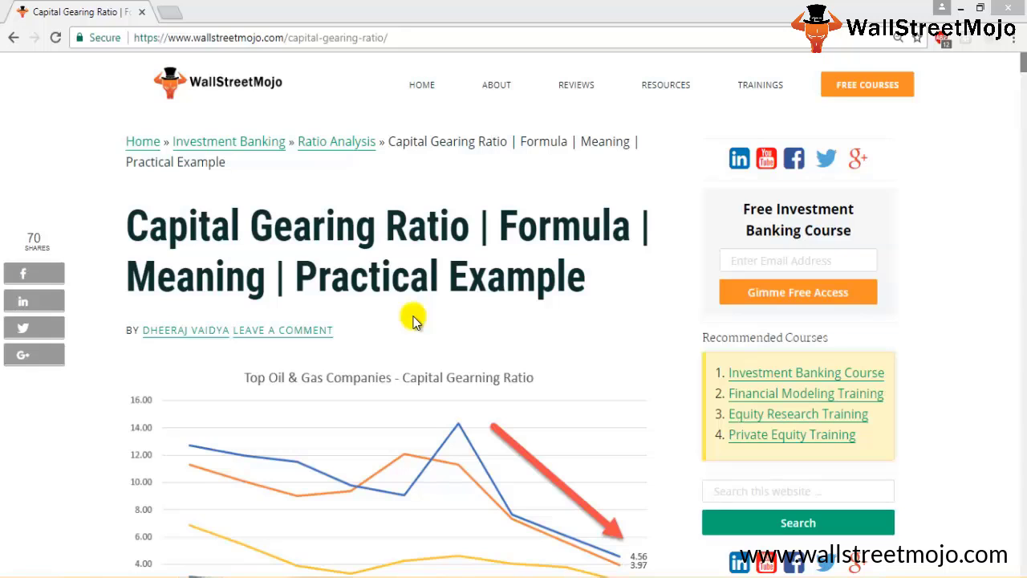
click(433, 320)
scroll(442, 321, down, 2)
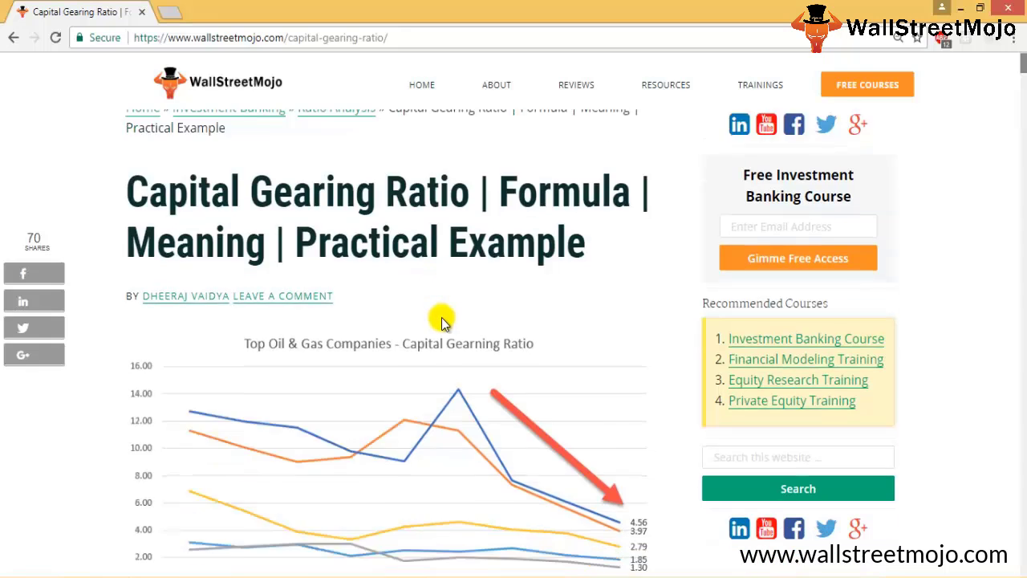
scroll(442, 321, down, 3)
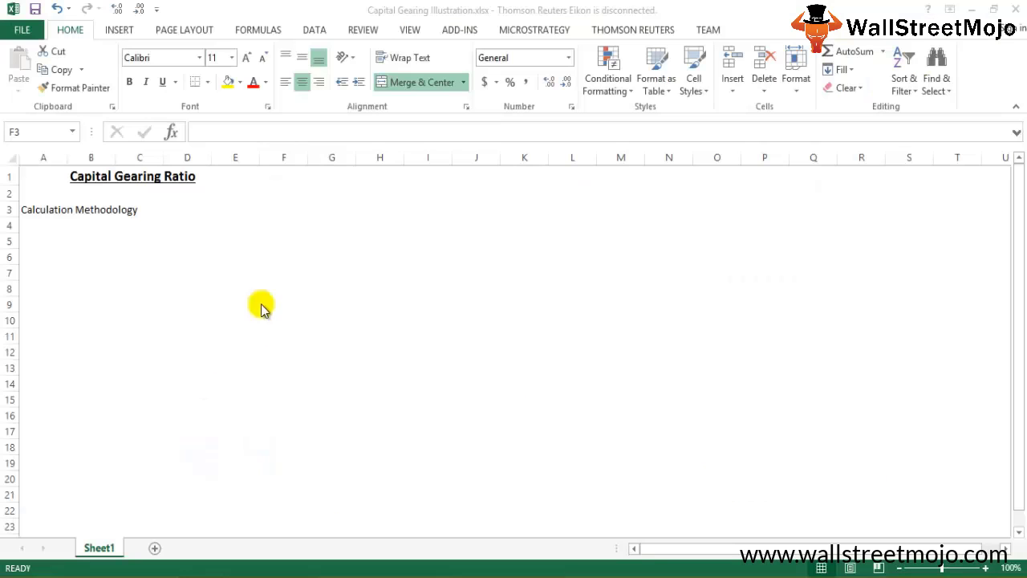
Step: Merge and center cells F3:H5 and enter the label "Capital Gearing Ratio =" in them
drag(283, 210, 380, 241)
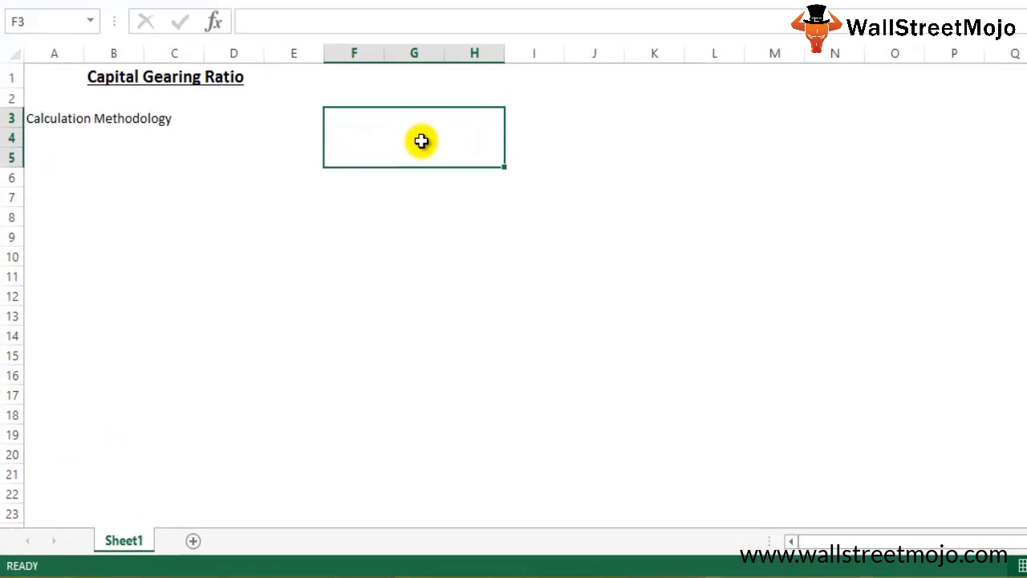
text(Cap)
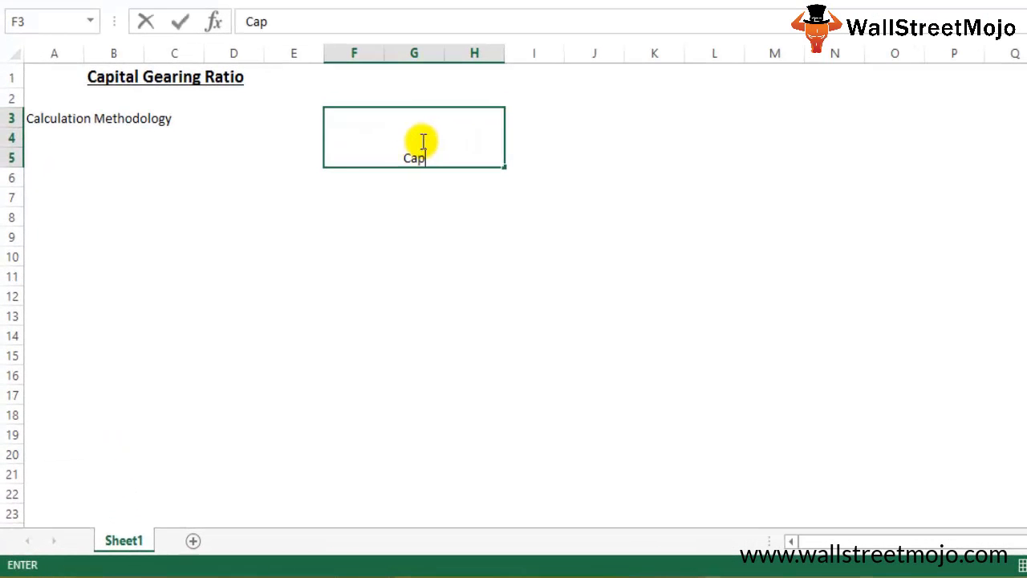
text(ital)
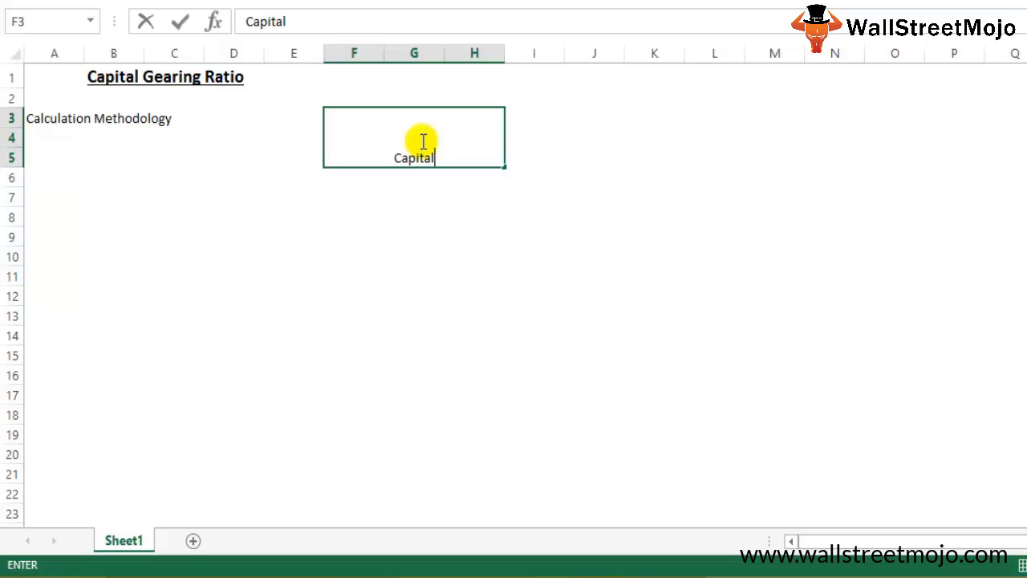
text( Gear)
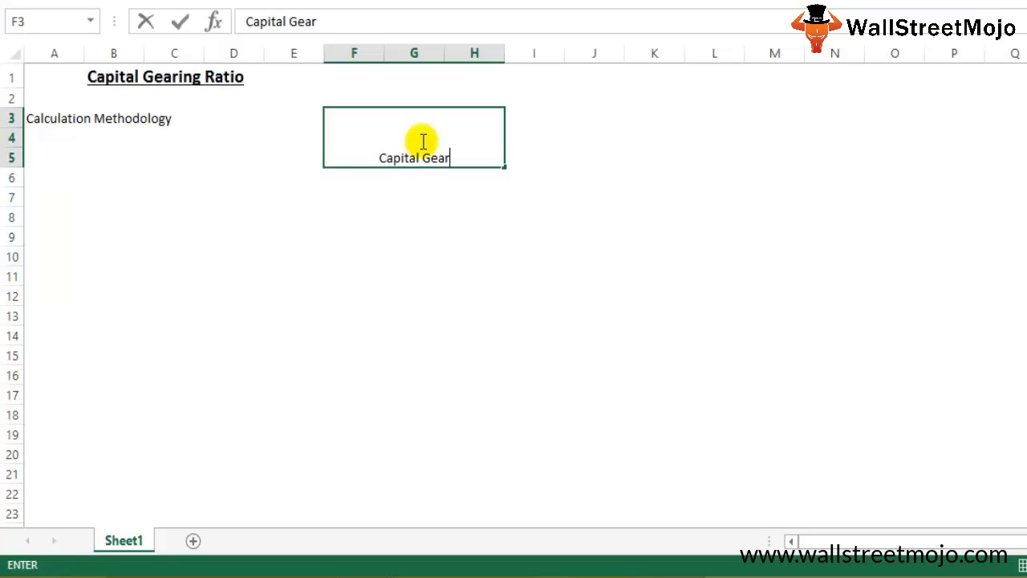
text(ing)
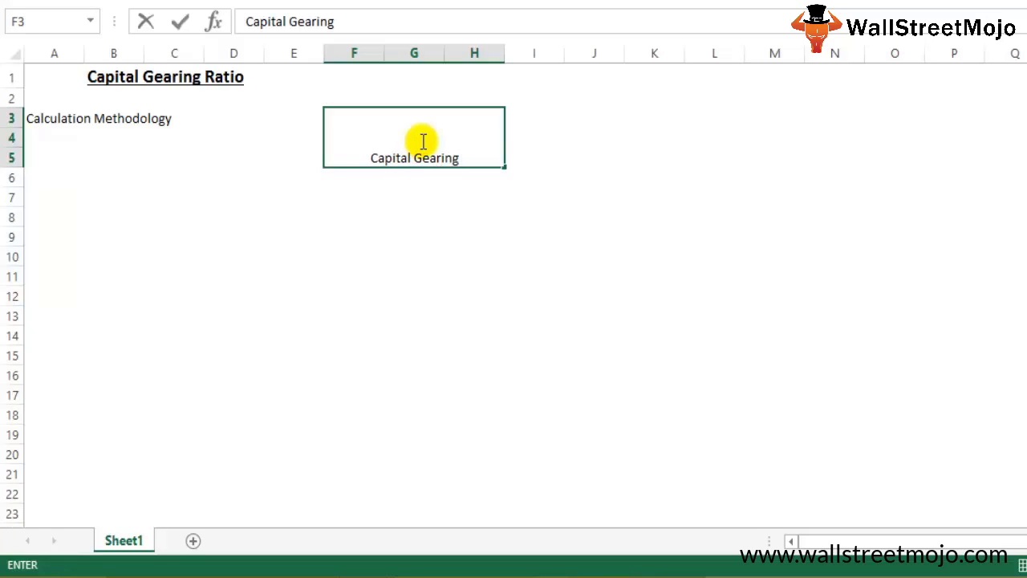
text( Ratio +)
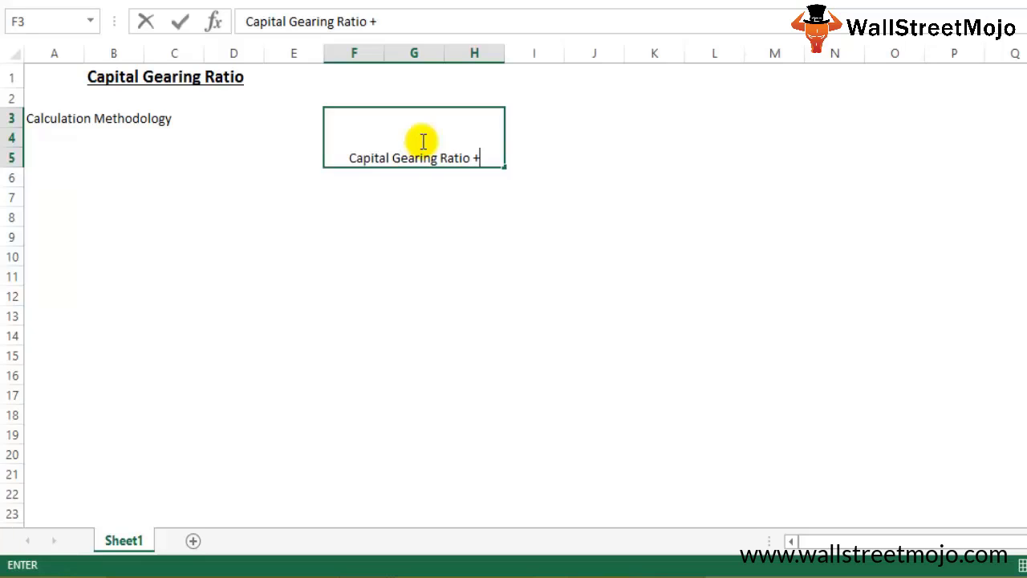
key(BackSpace)
text(=)
key(Return)
Step: Align the "Capital Gearing Ratio =" label vertically to the middle of its merged cell
click(421, 141)
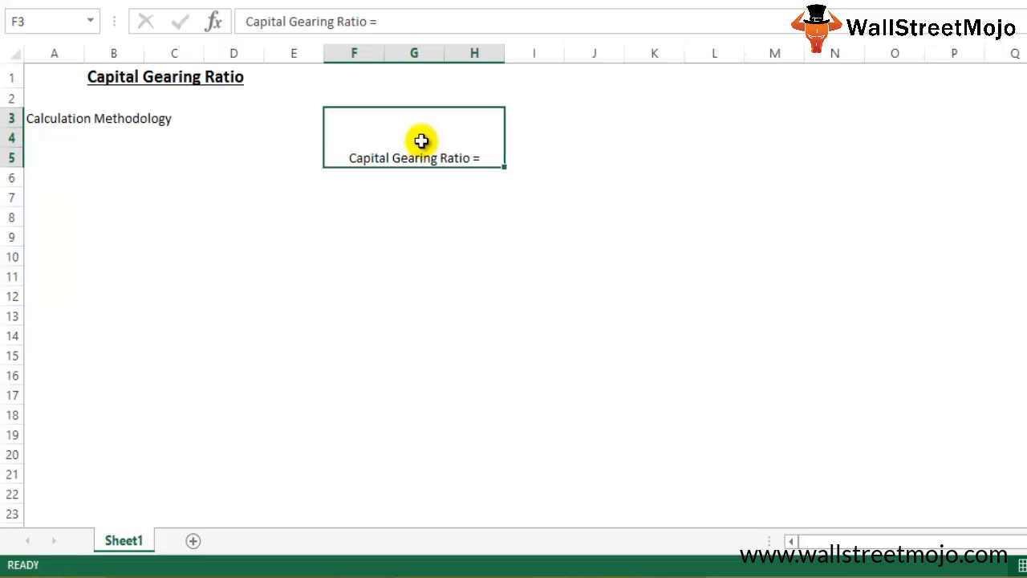
key(alt+h)
key(a)
key(m)
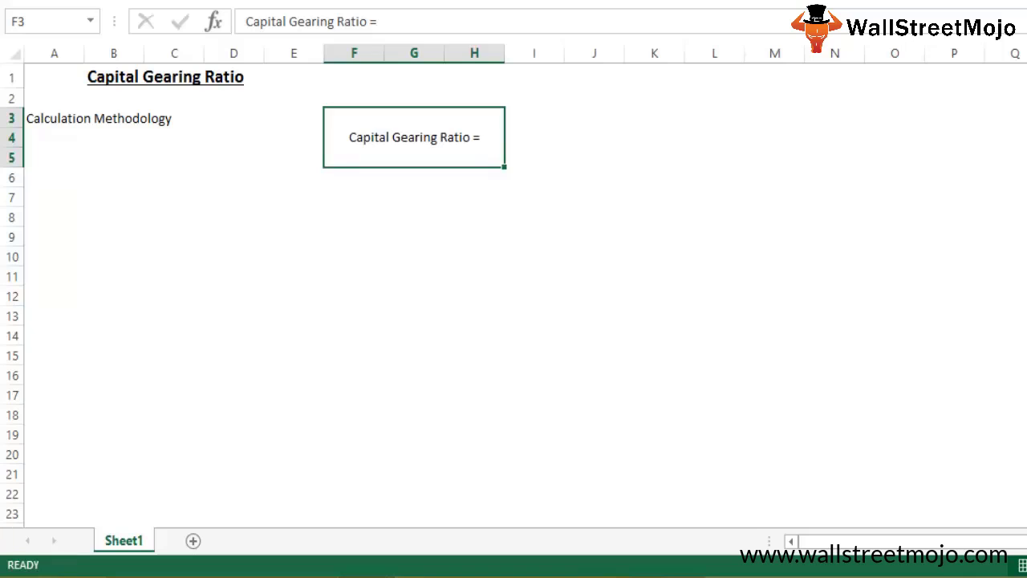
Step: Enter the formula's numerator text "Total Owner's capital or Shareholder's Equity" in cell I3
click(541, 121)
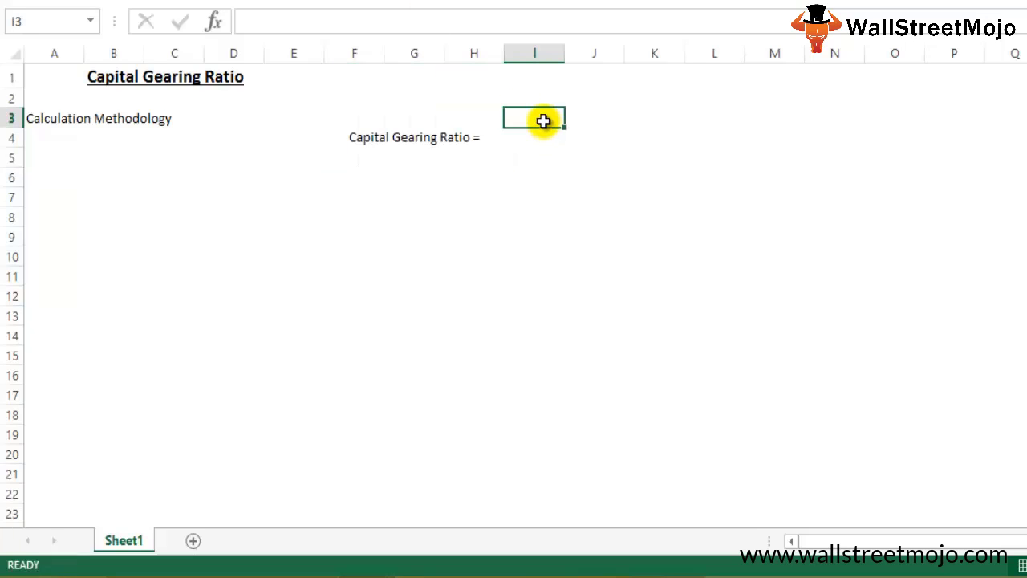
text(Total O)
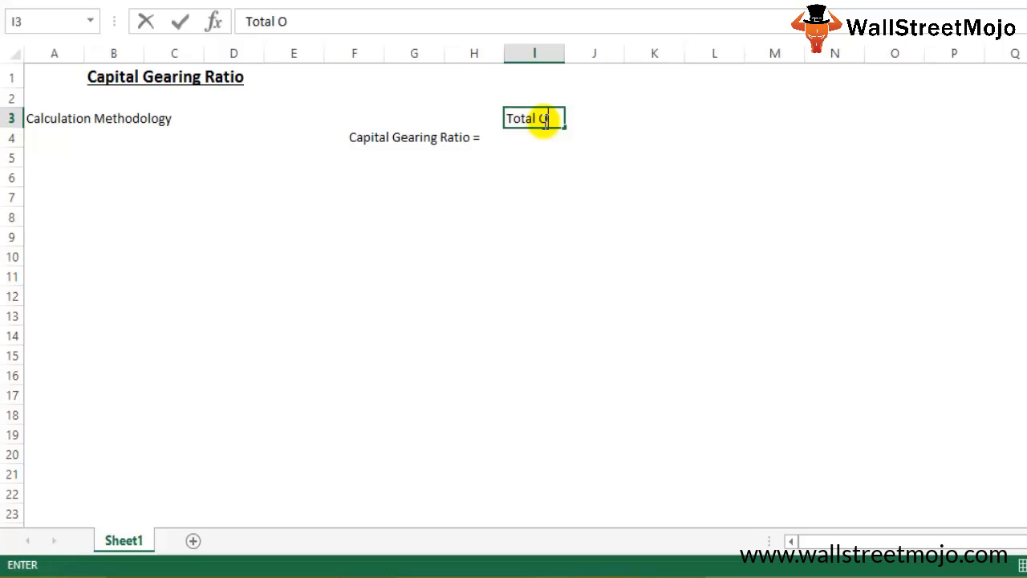
text(wner's)
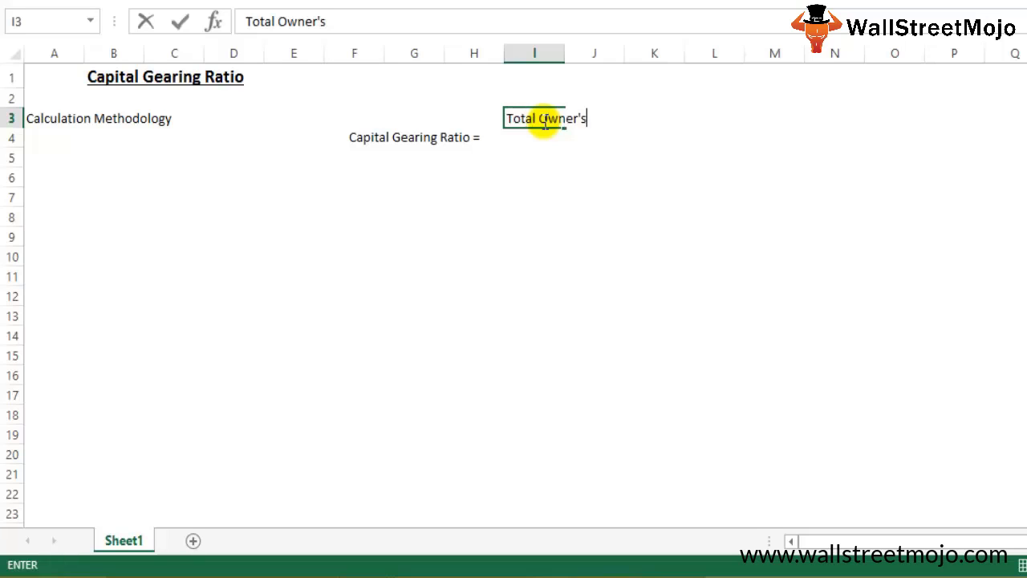
text( capital o)
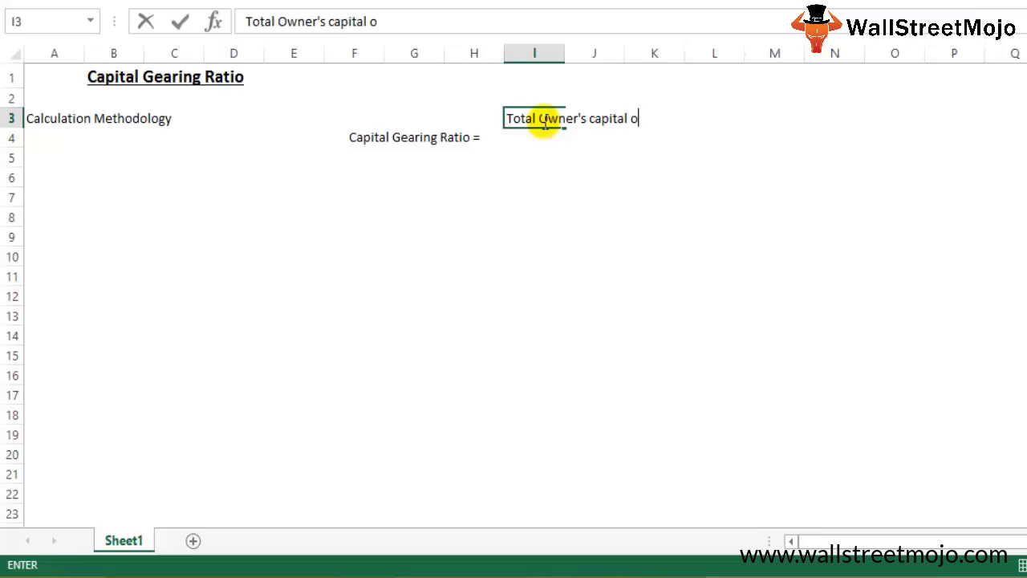
text(r Shareh)
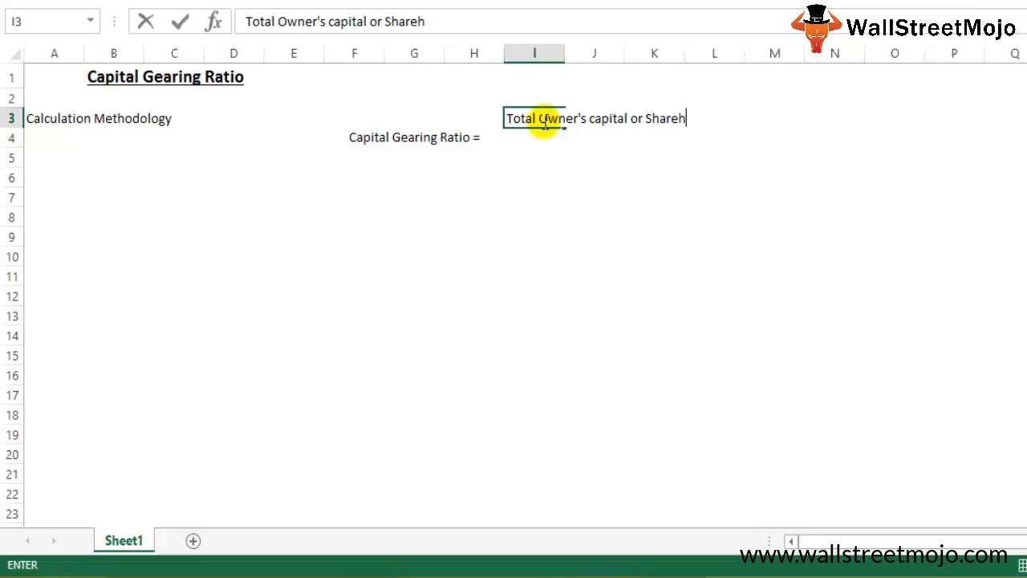
text(older's )
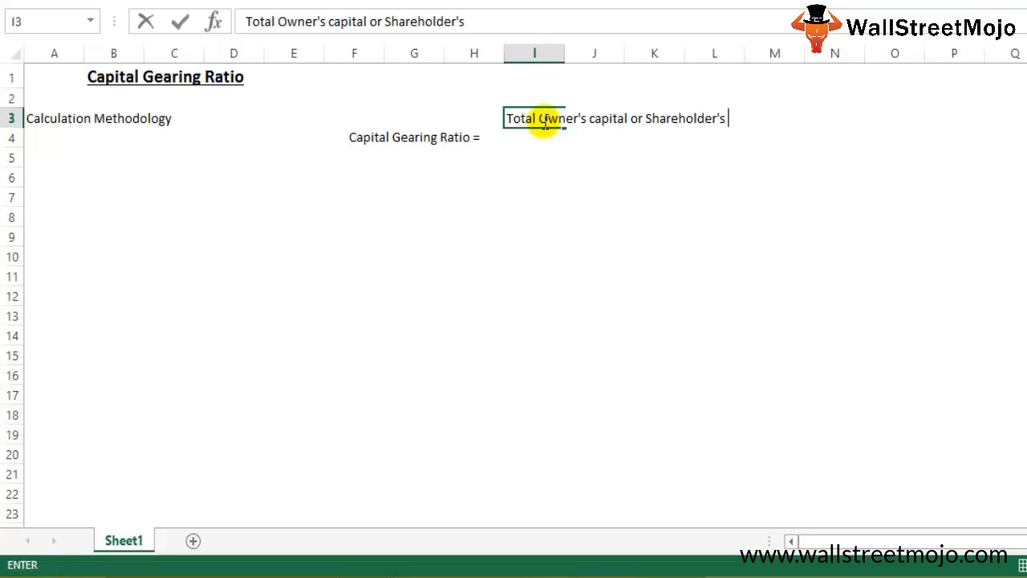
text(Equity)
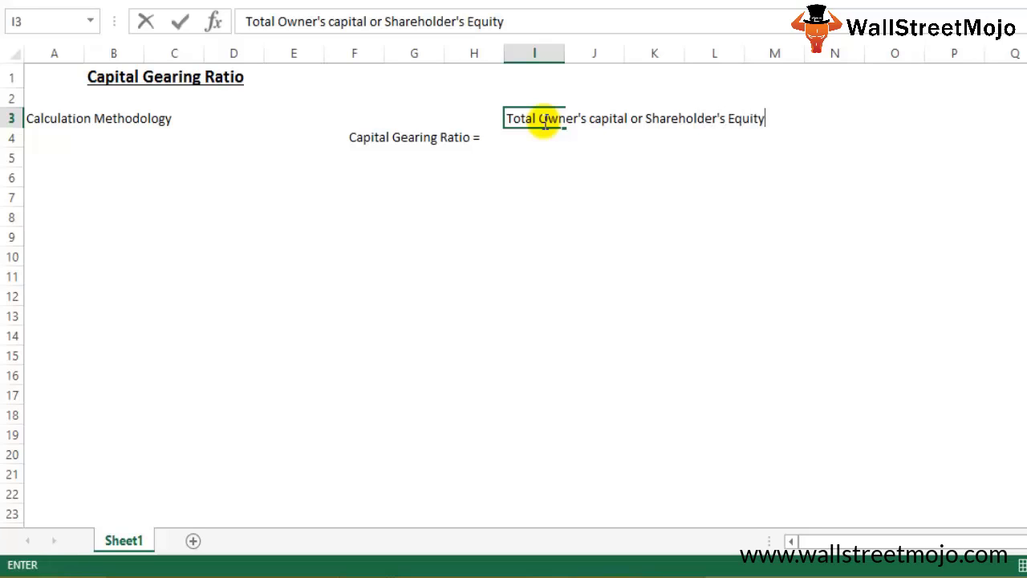
key(Return)
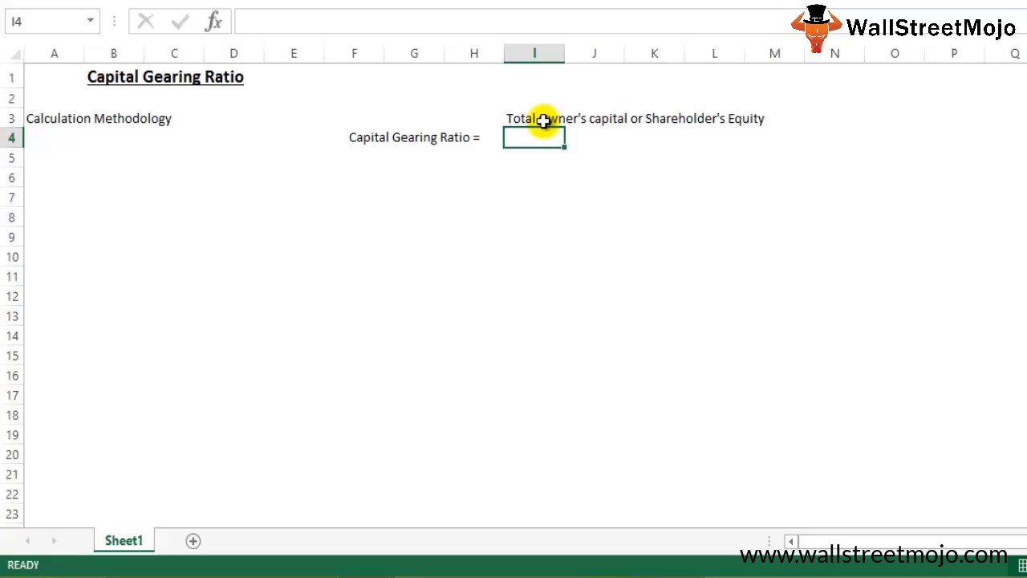
Step: Move the numerator text from cell I3 down to cell I4
click(536, 120)
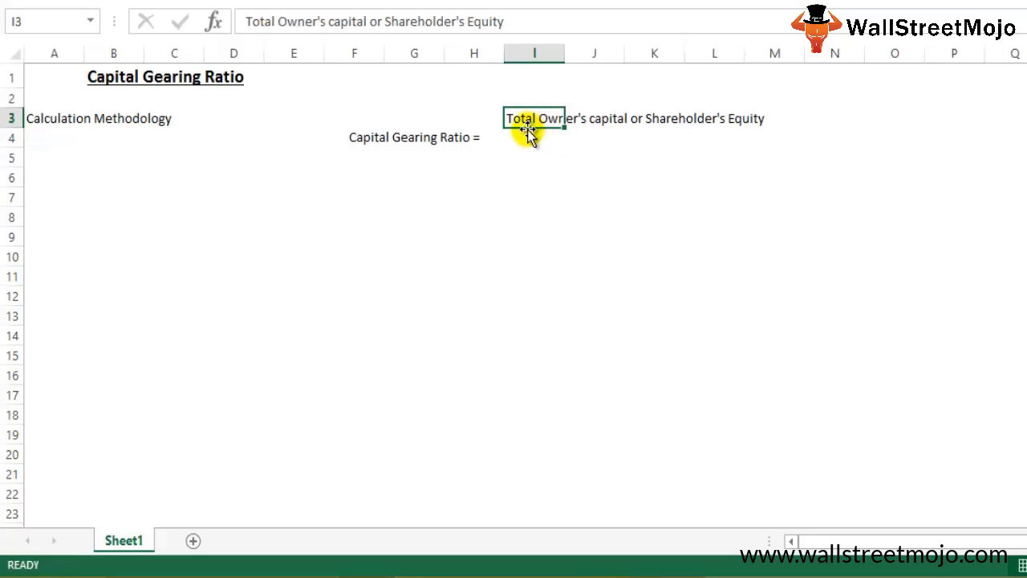
key(ctrl+x)
key(Down)
key(ctrl+v)
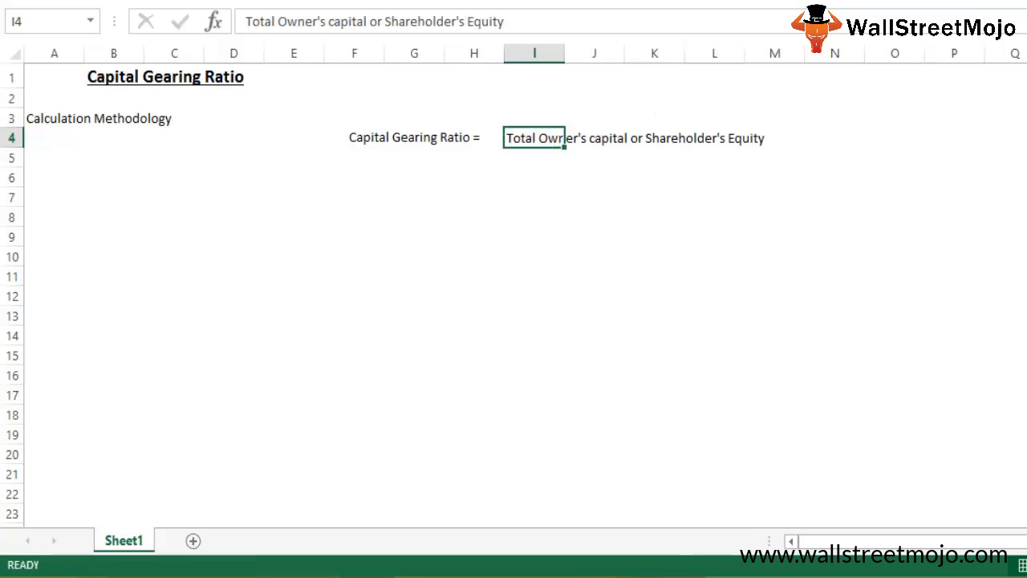
Step: Add a bottom border across the numerator text's range I4:M4 and move that range up to start at I3
key(shift+Right)
key(shift+Right)
key(shift+Right)
key(shift+Right)
key(ctrl+x)
click(523, 118)
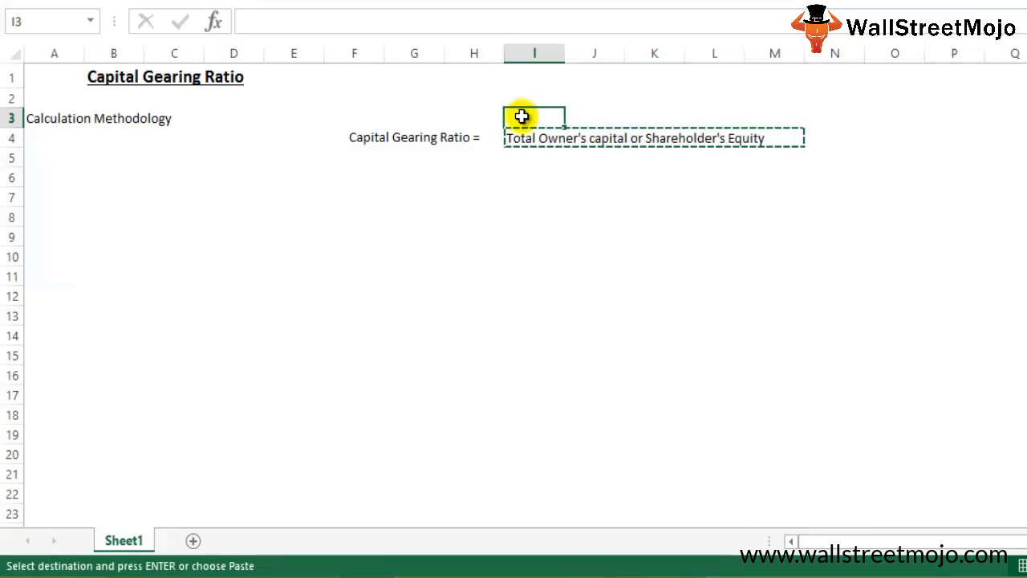
key(ctrl+v)
Step: Enter the formula's denominator text "Total Debt Capital or Total amount of Borrowings" in cell I4, below the fraction line
key(Down)
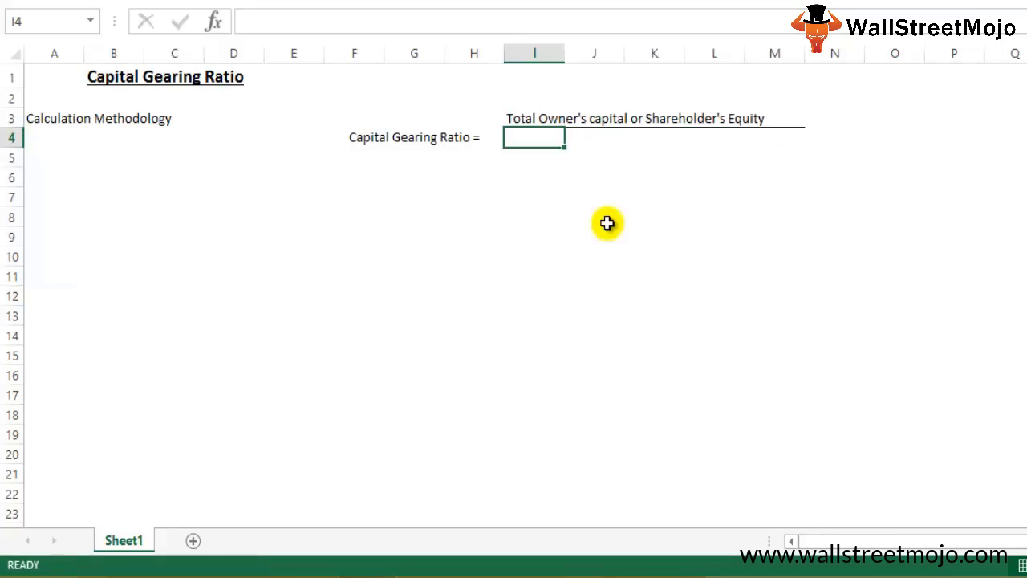
text(Total )
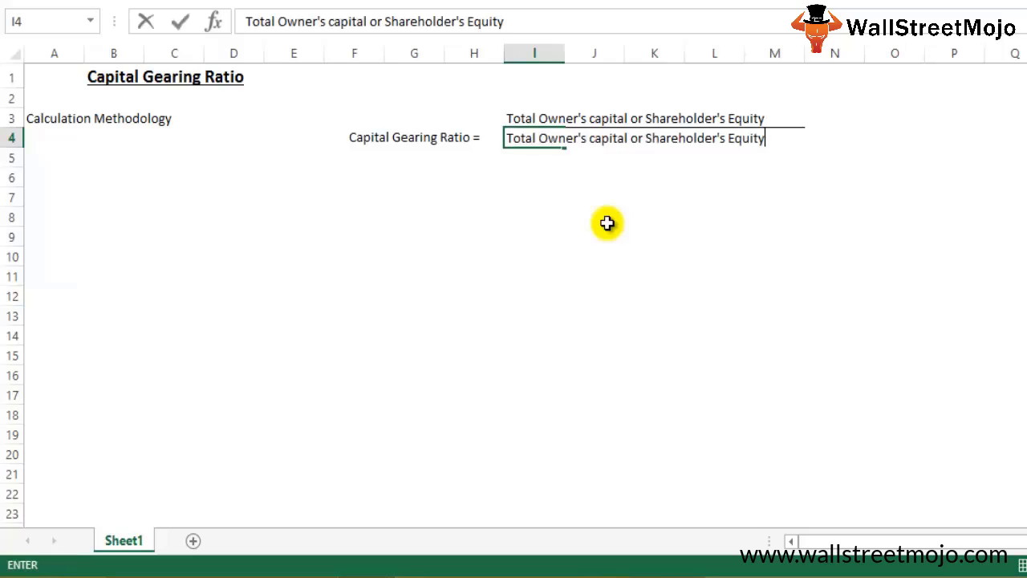
text(D)
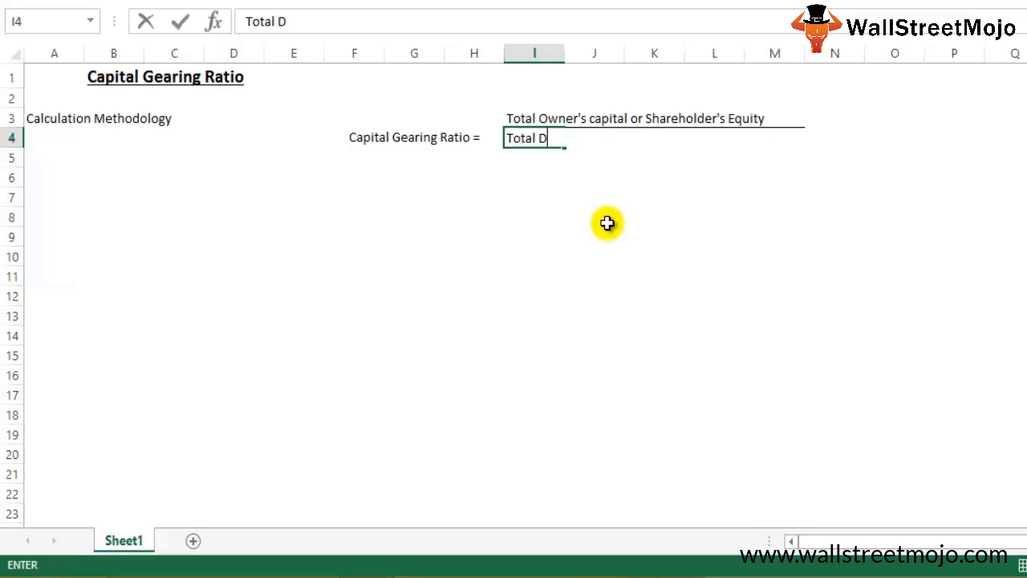
text(ebt Capital)
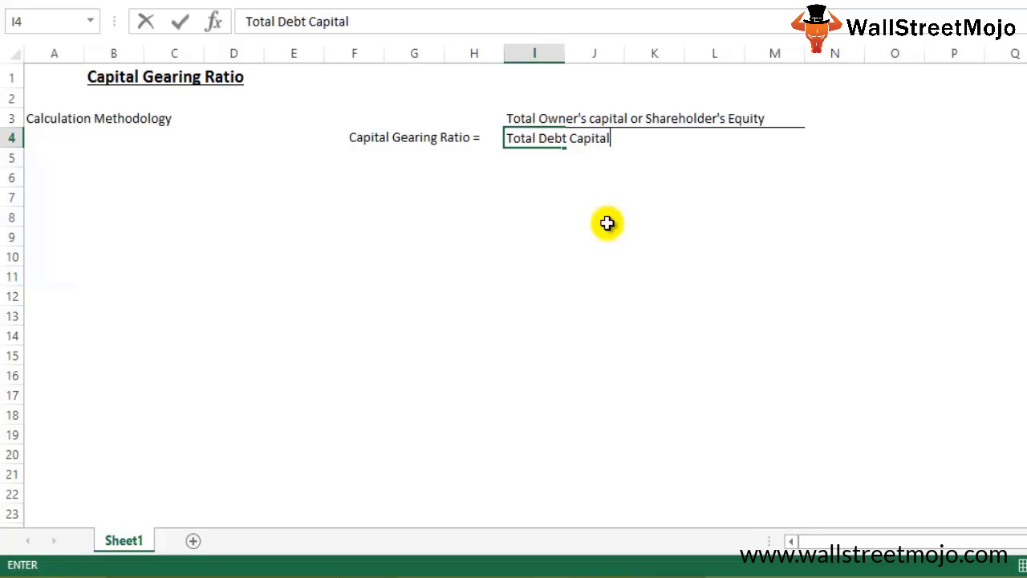
text( or Total a)
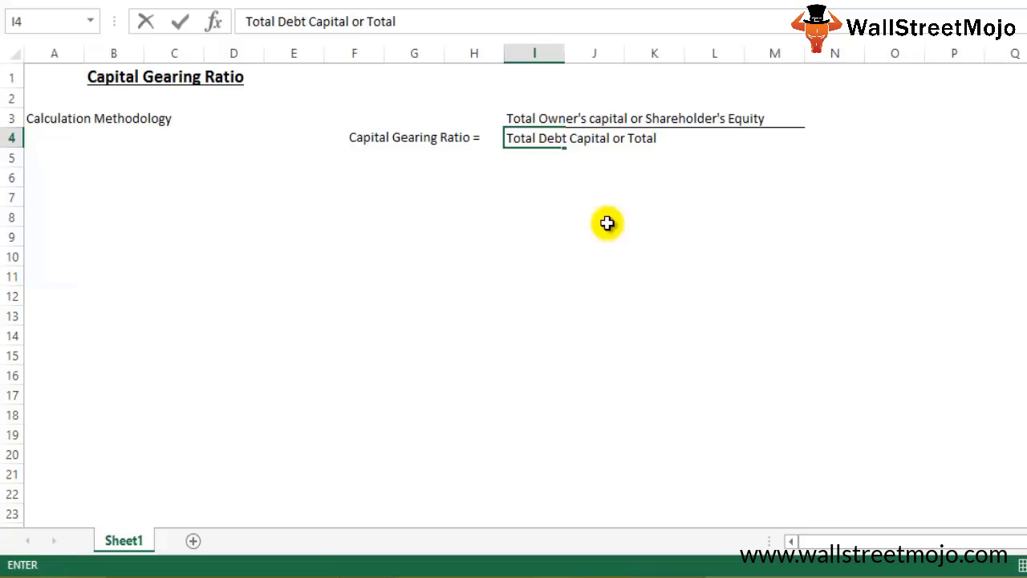
text(moun)
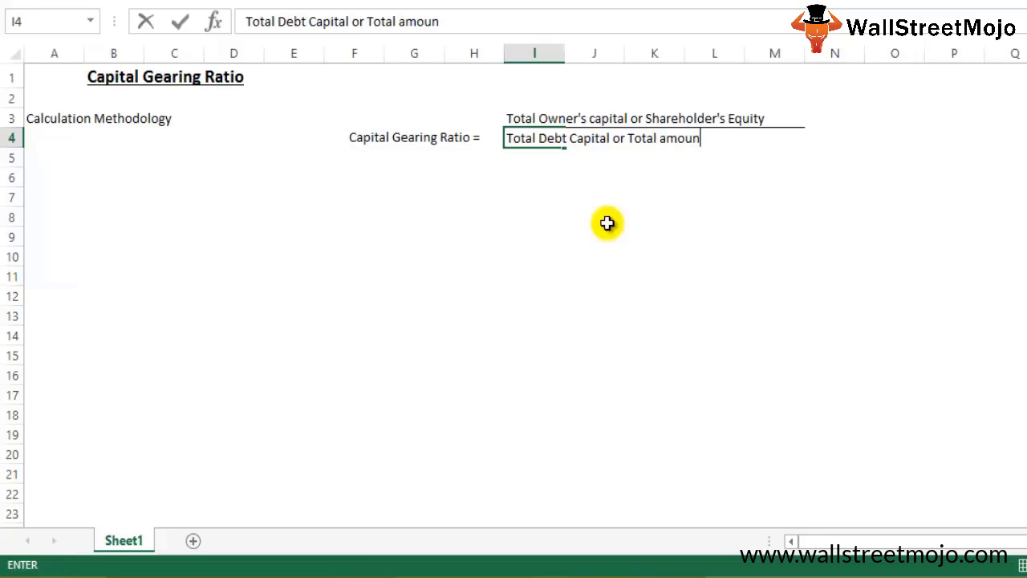
text(t of Borr)
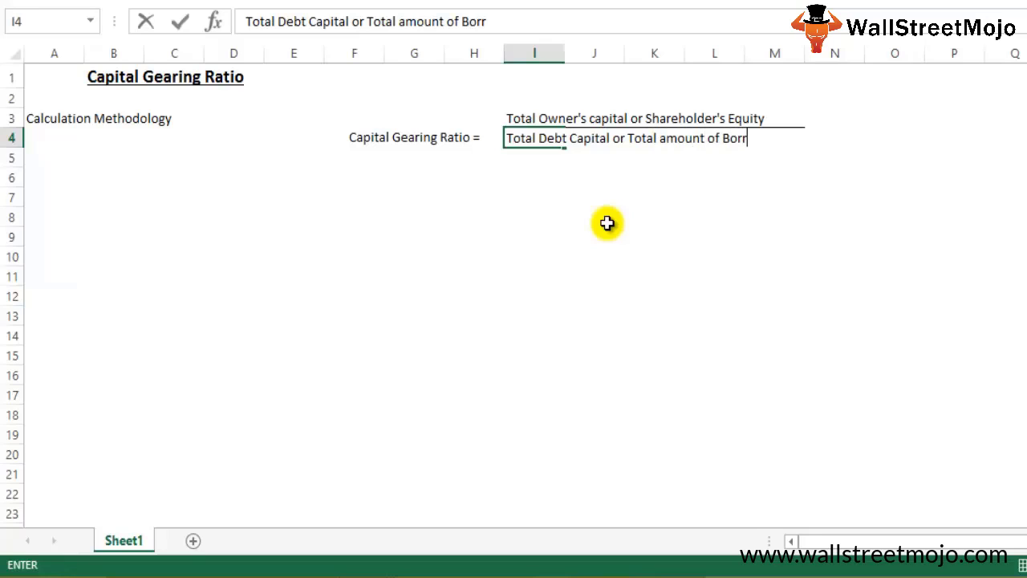
text(owings)
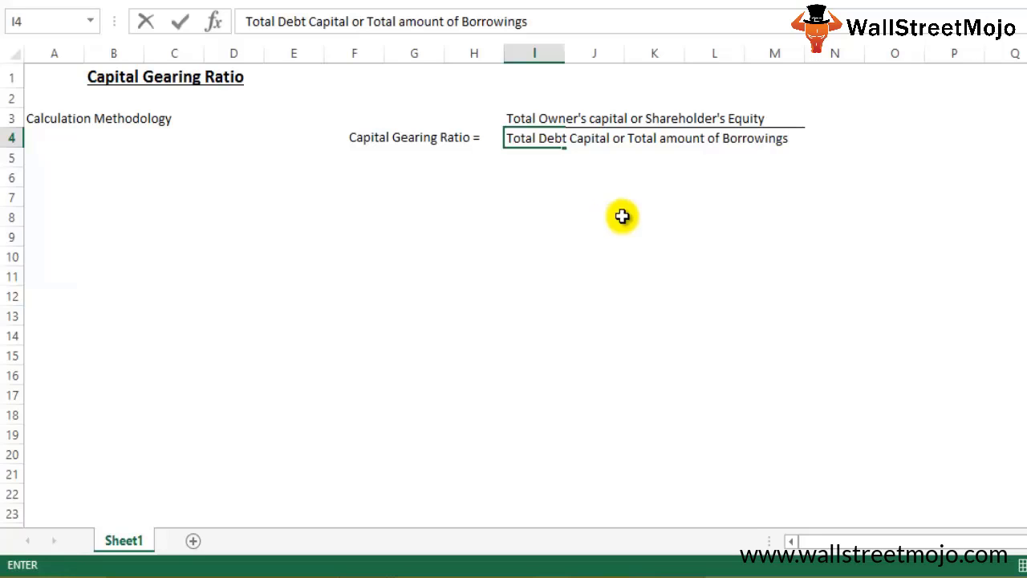
click(681, 201)
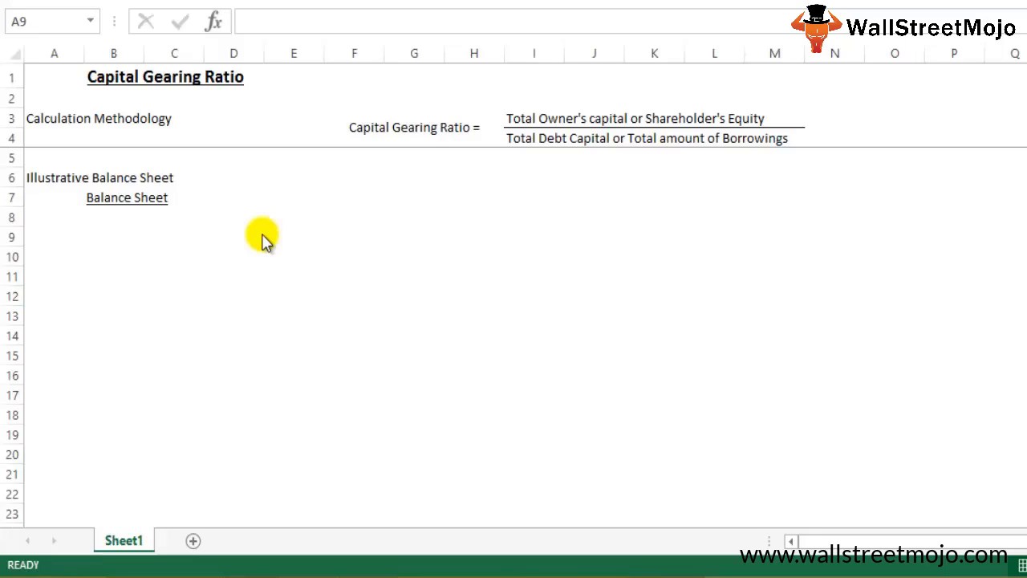
Step: Enter the row label "Fixed Assets" in cell A9 of the illustrative balance sheet
click(76, 235)
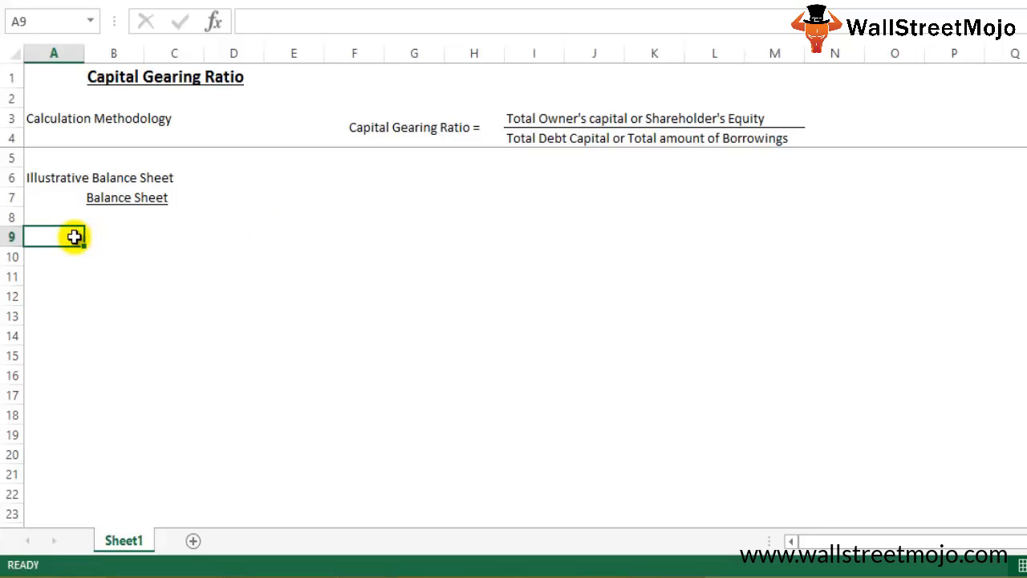
text(Fixe)
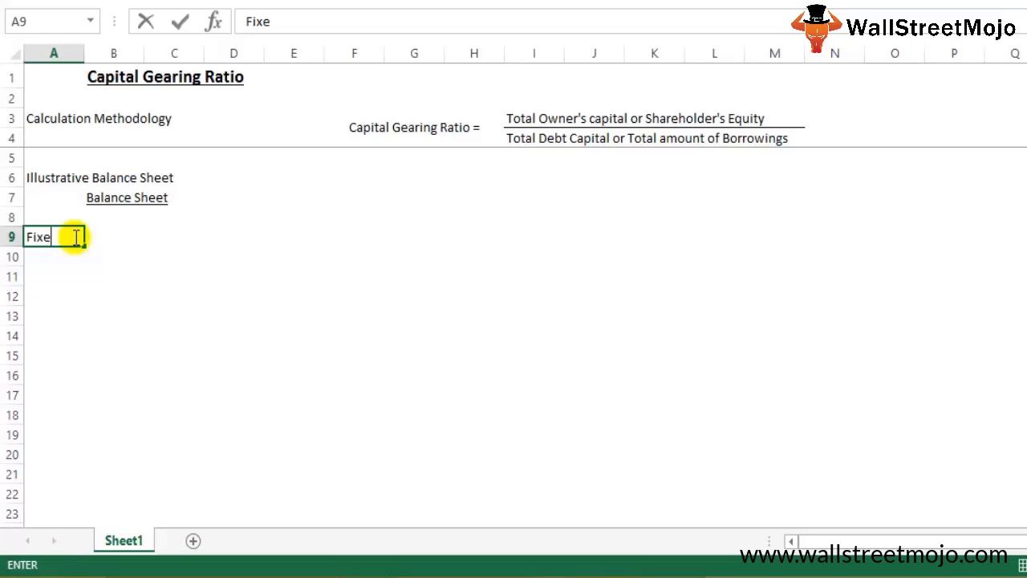
text(d Assets)
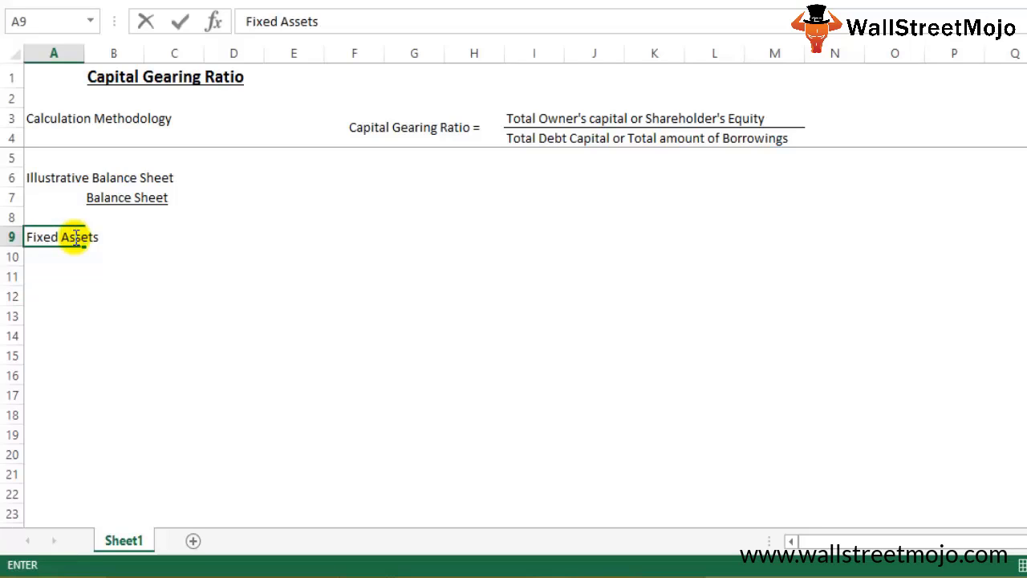
key(ctrl+Return)
Step: Enter the column headings Year-1 in D8 and Year-2 in E8 of the illustrative balance sheet
key(Up)
key(Right)
key(Right)
key(Right)
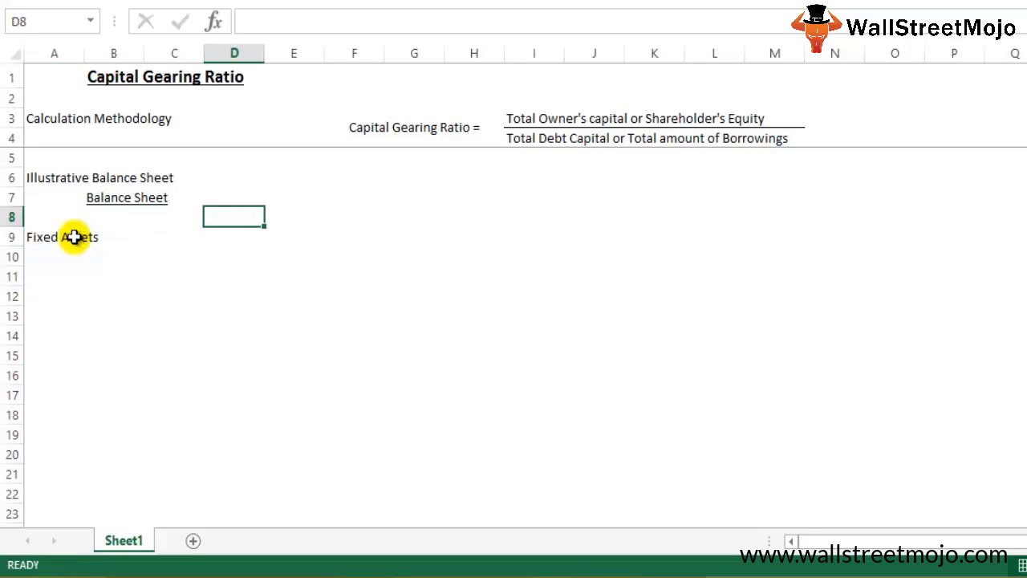
text(Year-1)
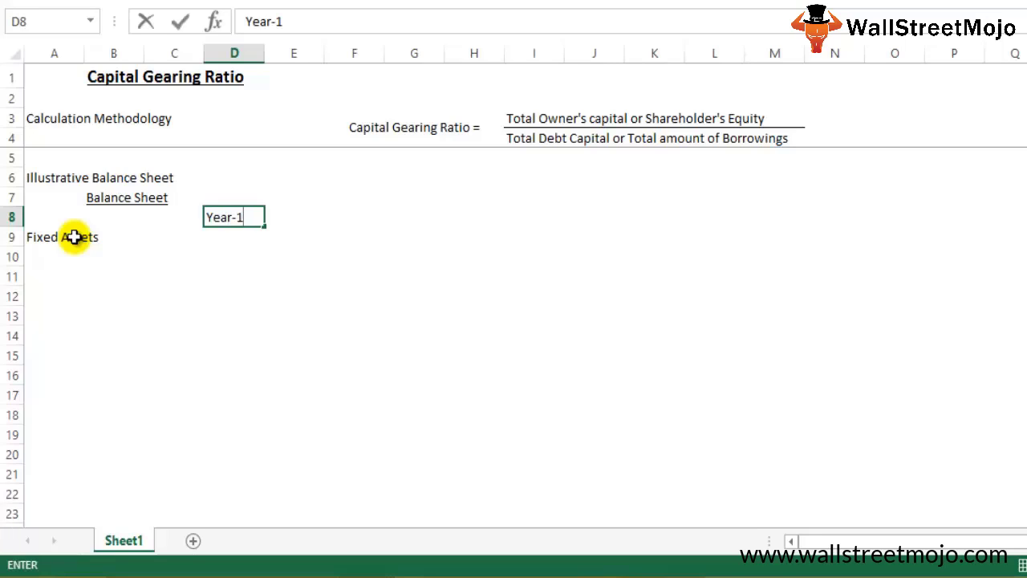
key(Tab)
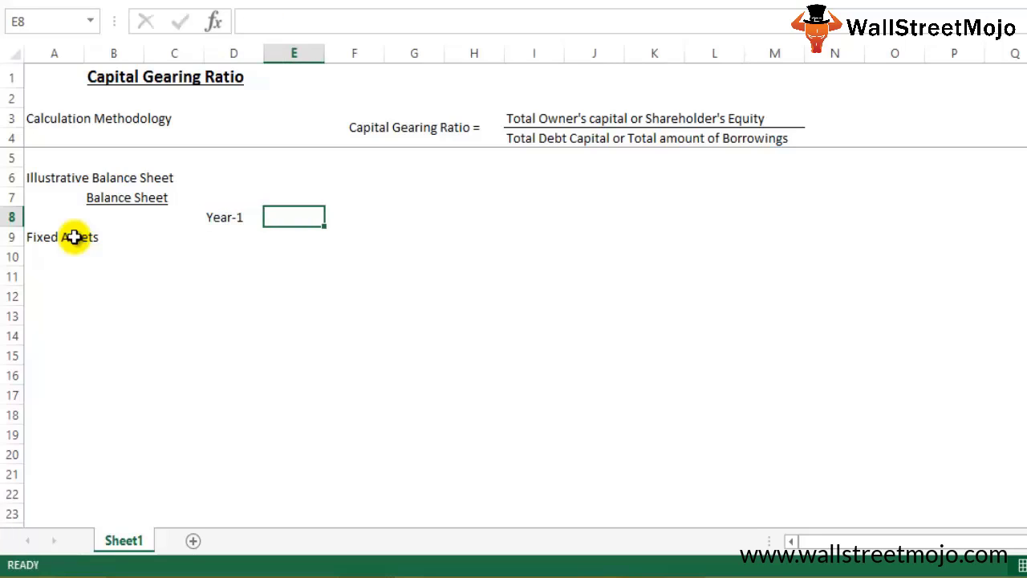
text(Year-2)
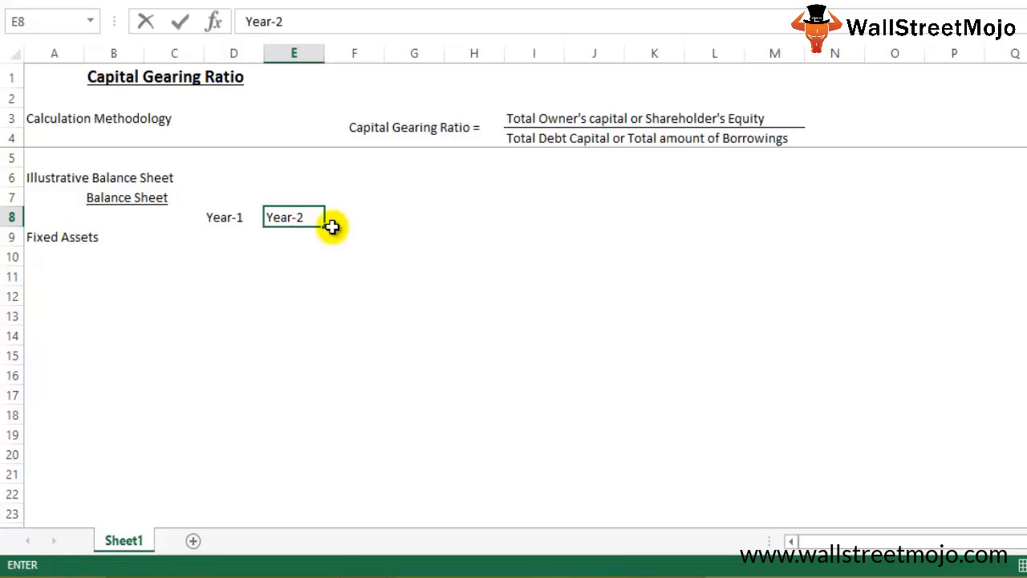
key(Return)
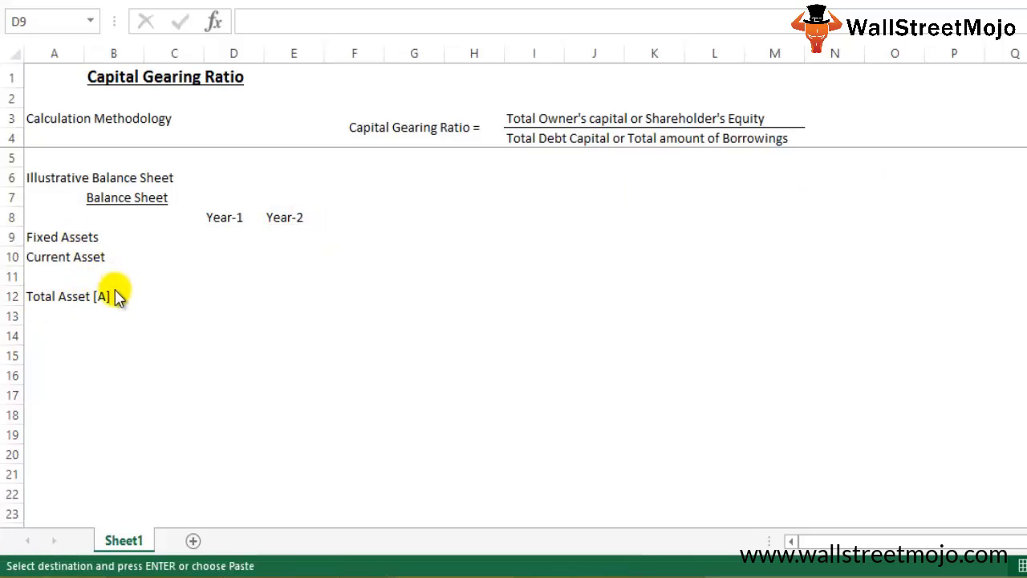
Step: Underline the Year-1 and Year-2 column headings in D8:E8
click(219, 235)
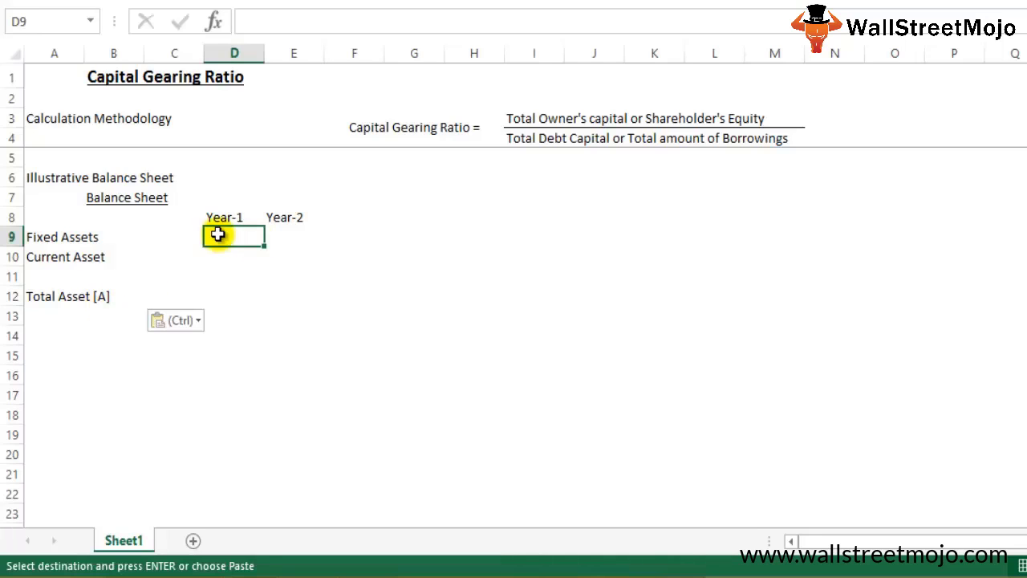
drag(227, 218, 286, 217)
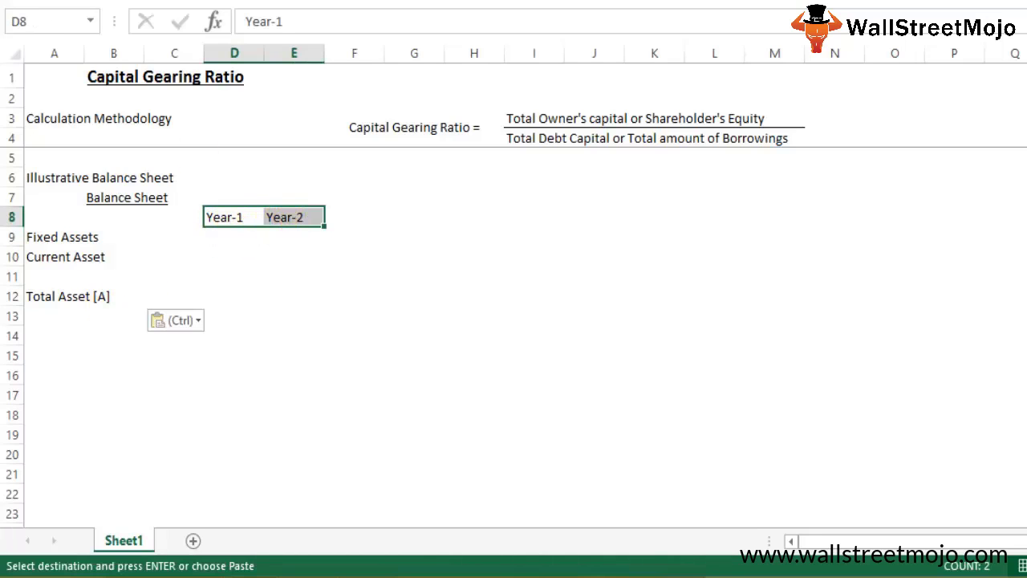
key(Escape)
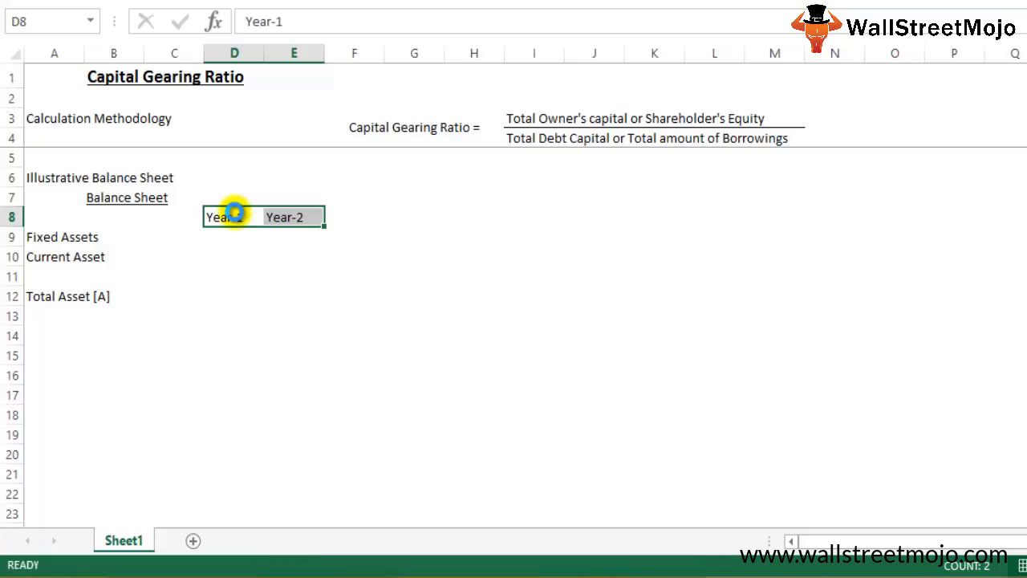
Step: Enter the Fixed Assets figures 1250 for Year-1 and 1325 for Year-2 in row 9
click(225, 231)
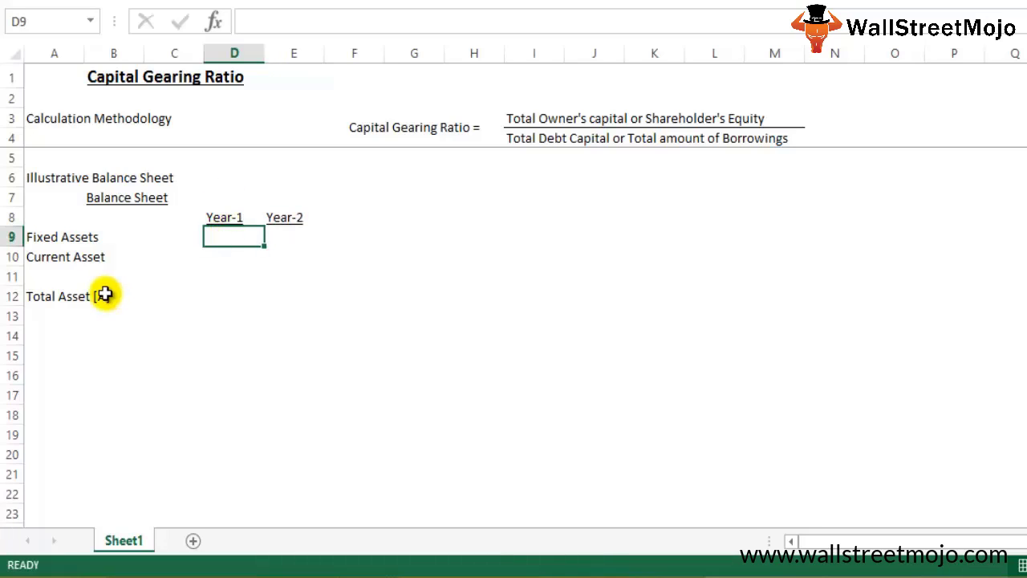
text(1250)
key(Tab)
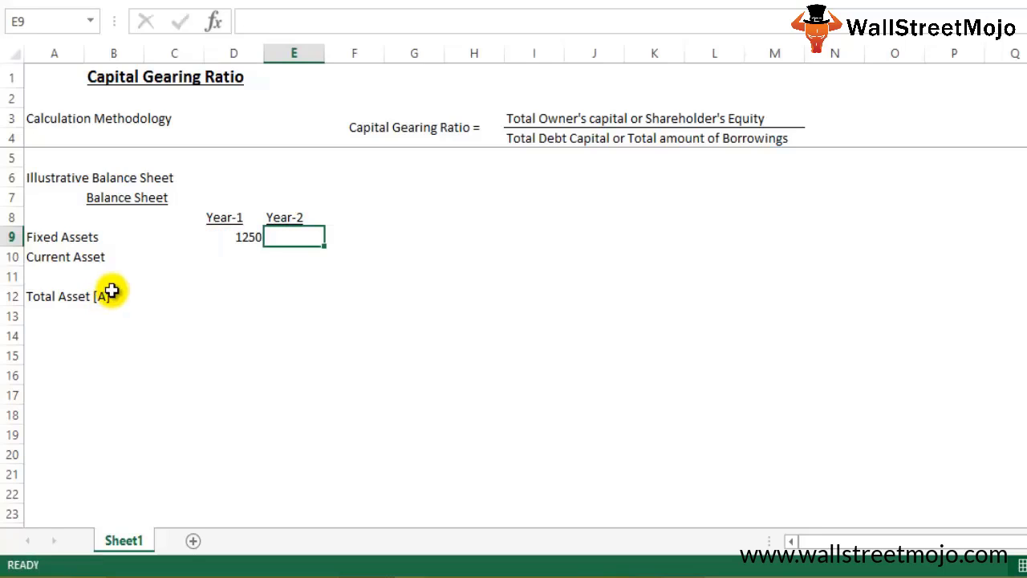
text(1325)
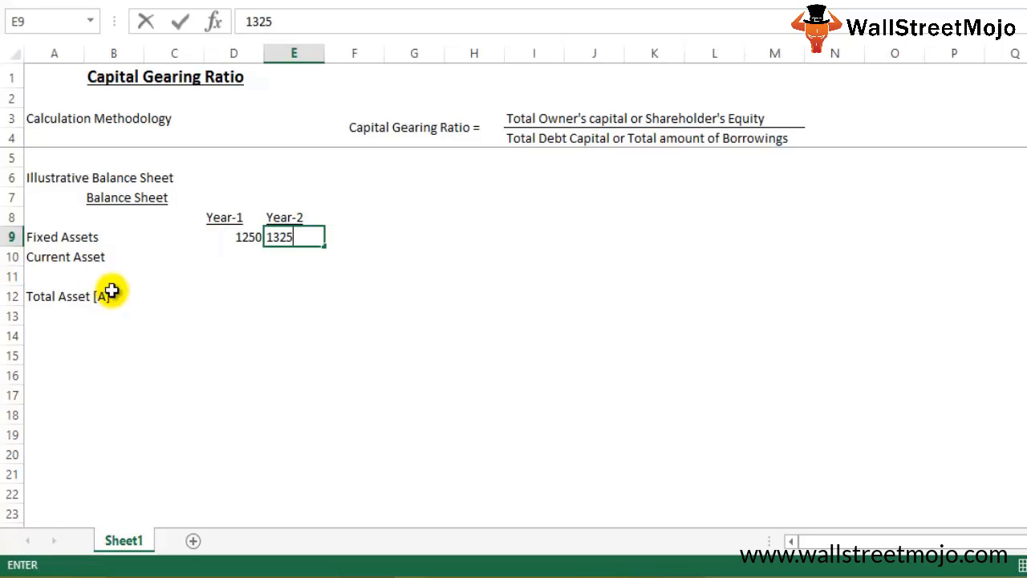
key(Return)
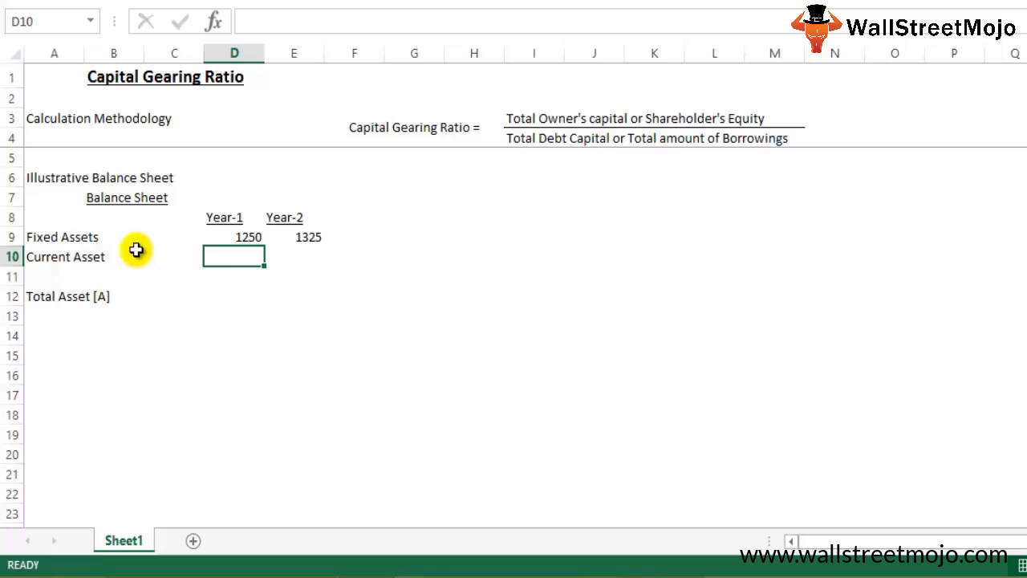
Step: Enter the Current Asset figures 450 for Year-1 and 510 for Year-2 in row 10
text(450)
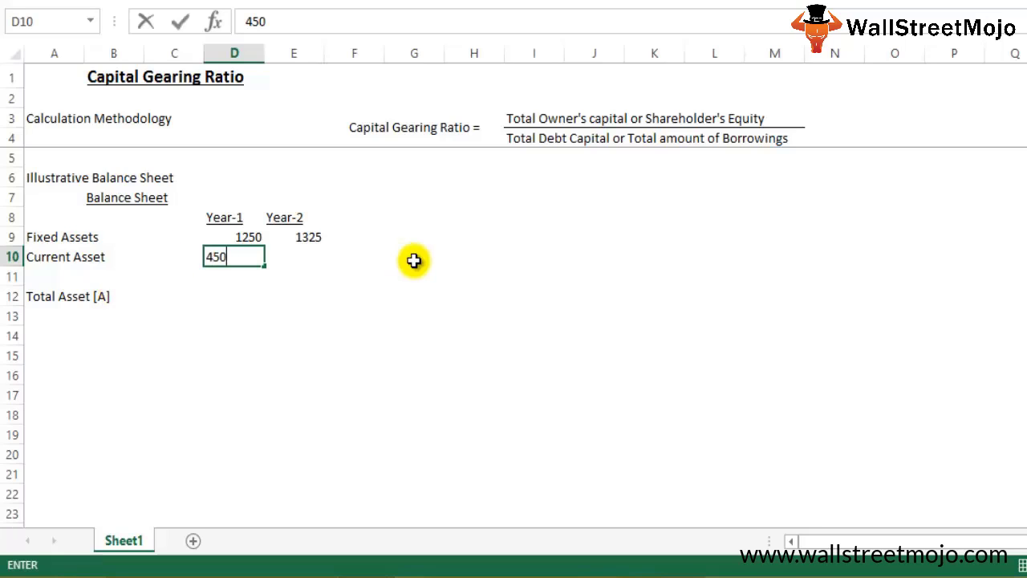
key(Tab)
text(510)
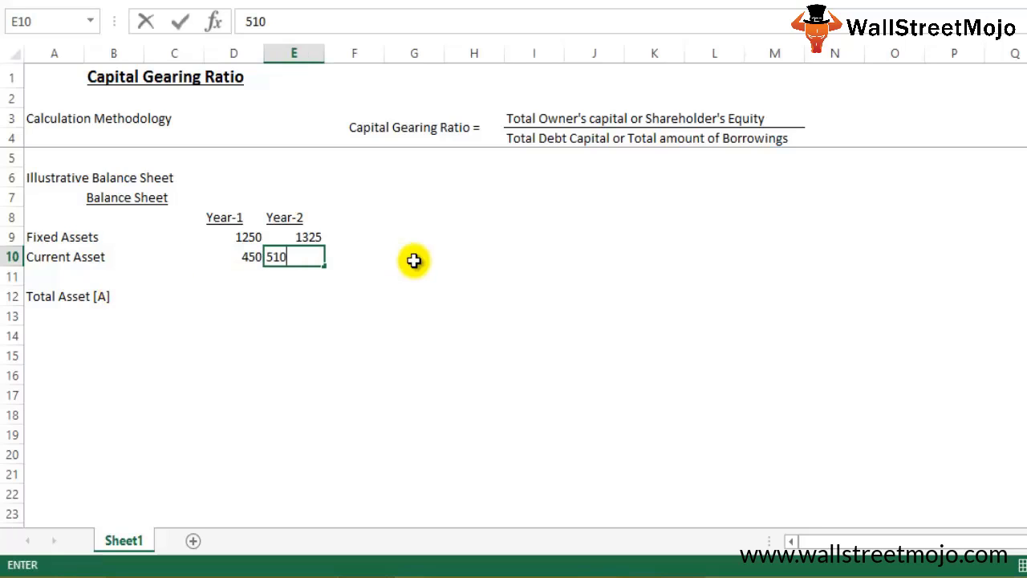
key(Down)
Step: Calculate Total Asset [A] with =D9+D10 in cell D12 and fill the formula across to E12 for Year-2
key(Left)
key(Down)
key(Down)
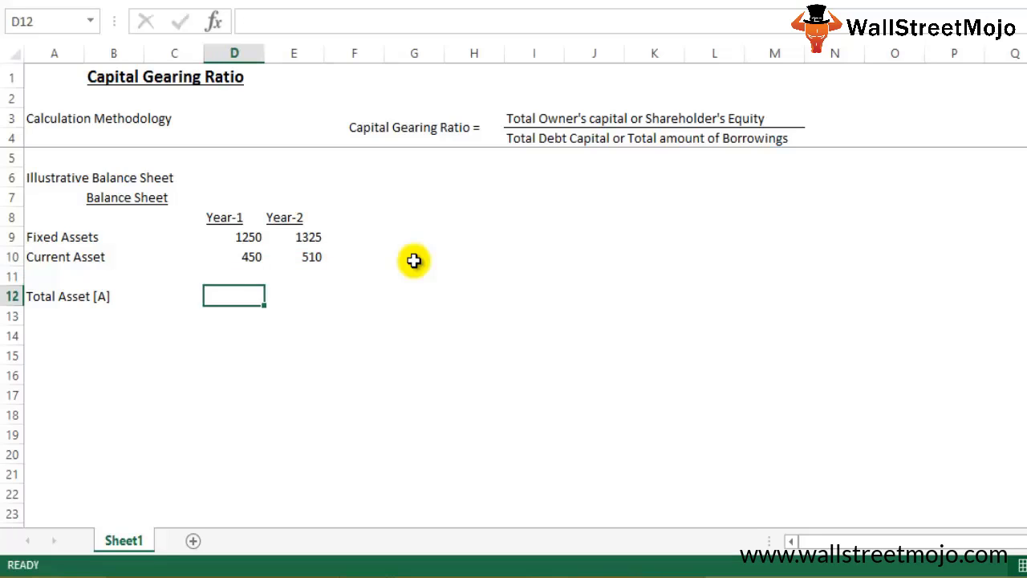
key(Up)
text(=)
key(Up)
key(Up)
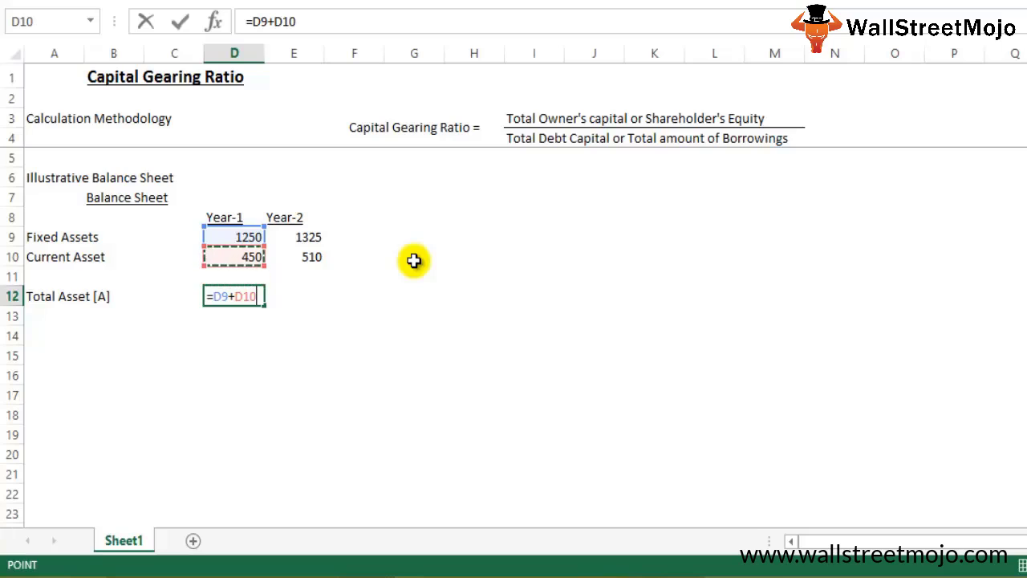
key(Return)
click(250, 297)
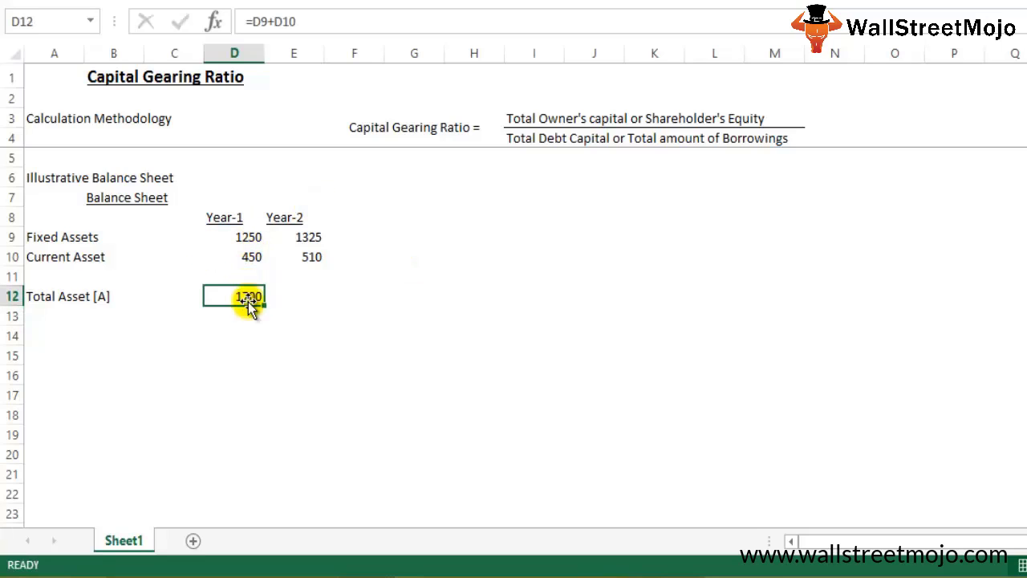
drag(264, 303, 313, 296)
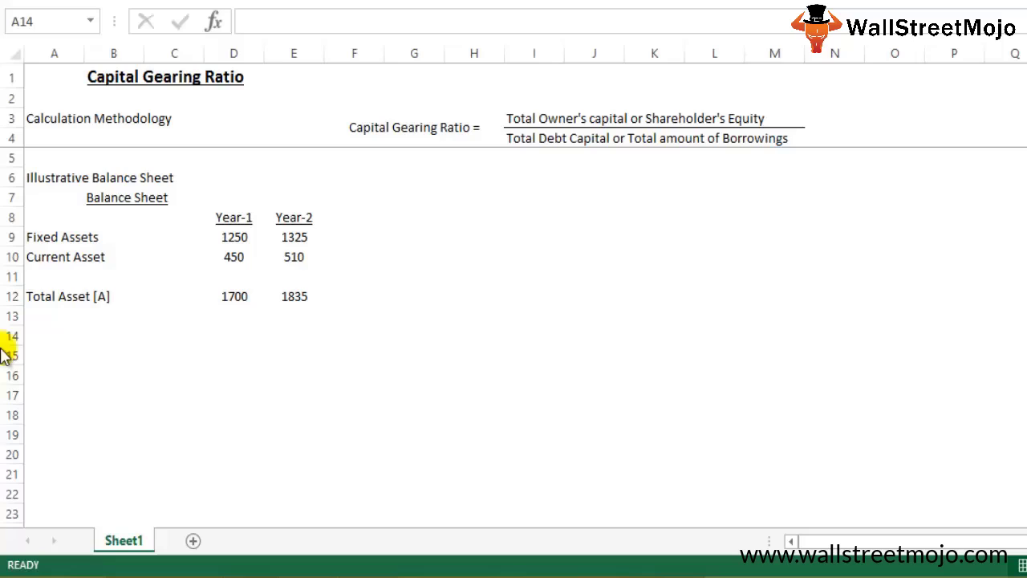
Step: Enter the label "Long Term Liability" in A14 and paste the labels "Current Liability" in A15 and "Total Liability [B]" in A17
click(48, 334)
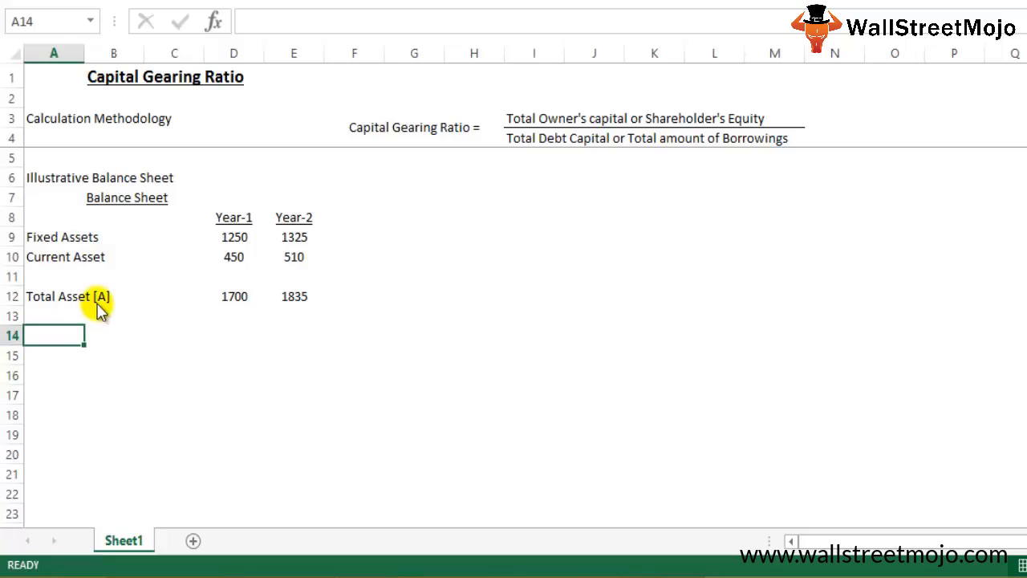
text(Lon)
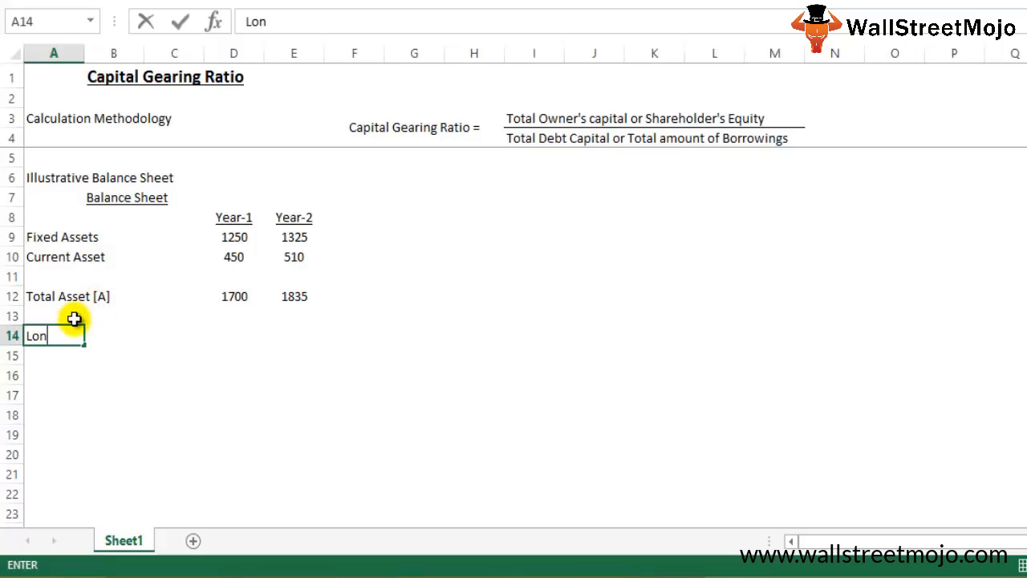
text(g Term Lia)
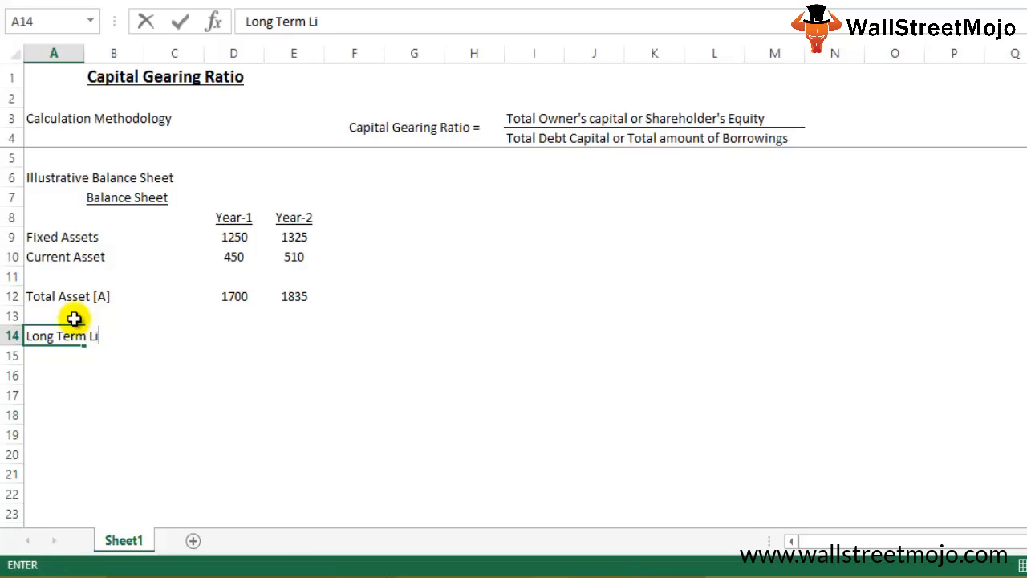
text(bility)
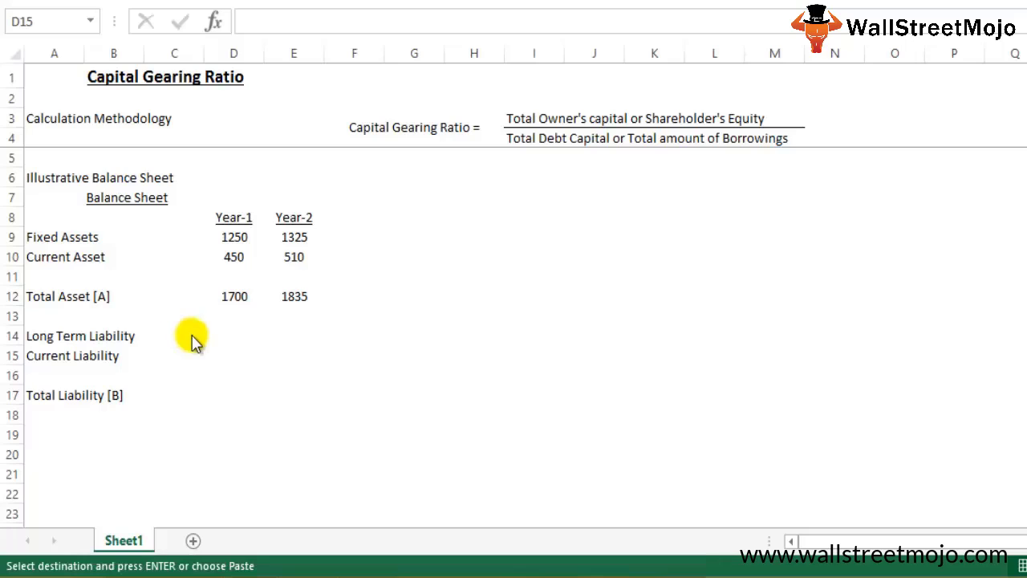
key(ctrl+v)
Step: Enter the Long Term Liability figures 250 for Year-1 and 275 for Year-2 in row 14
click(224, 332)
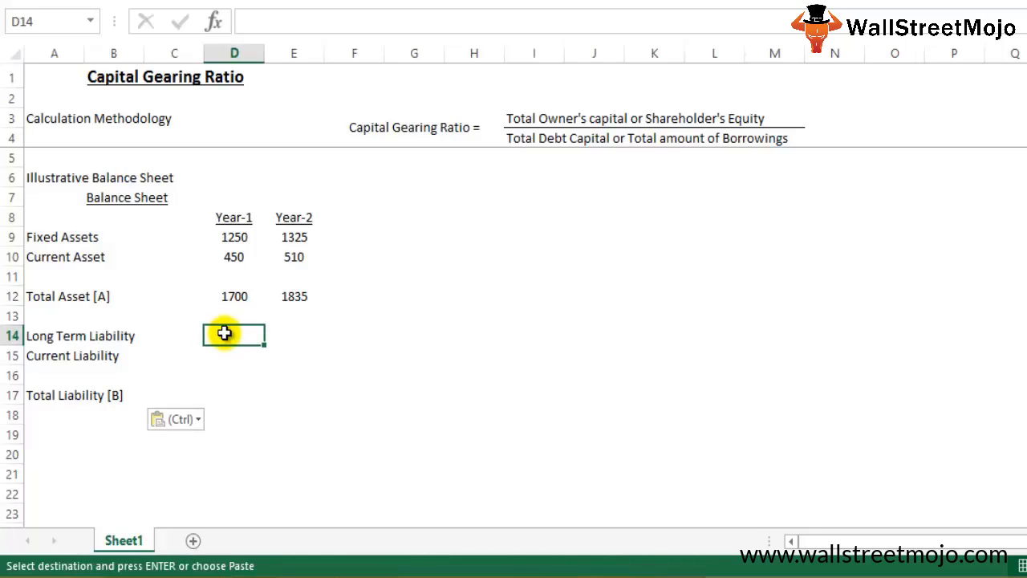
text(250)
key(Tab)
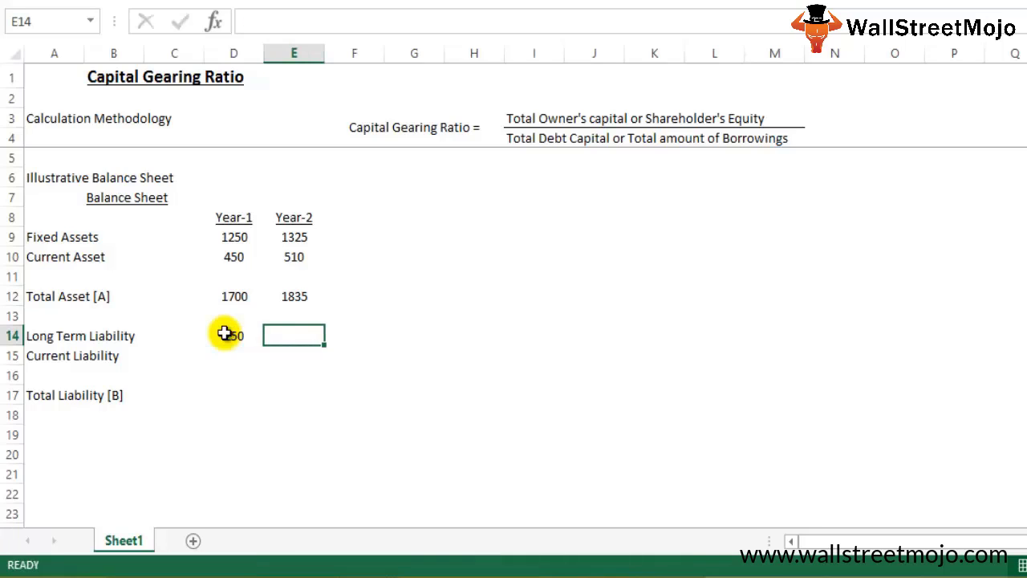
text(275)
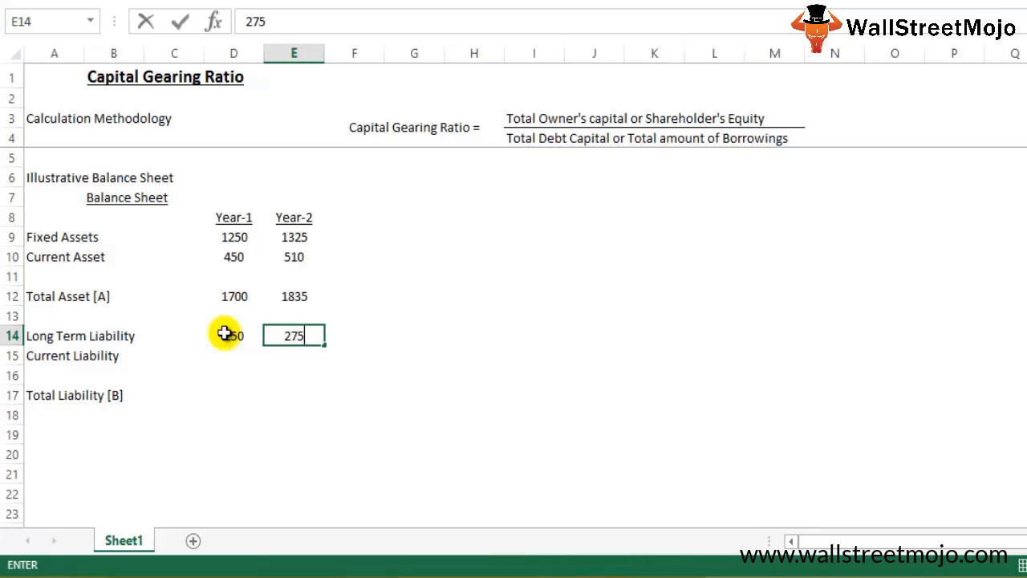
key(Return)
Step: Enter the Current Liability figures 175 for Year-1 and 195 for Year-2 in row 15
key(Left)
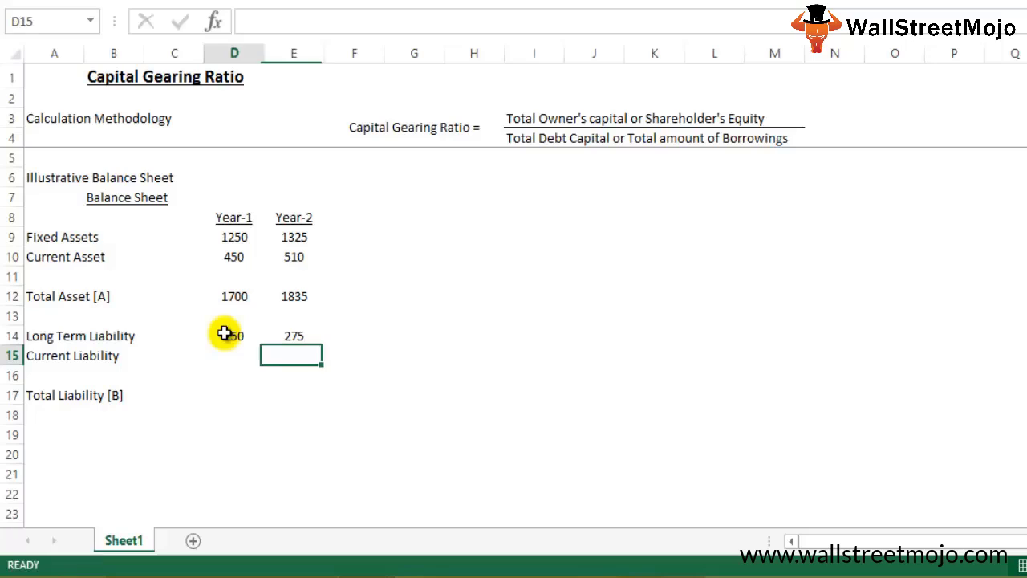
click(224, 333)
key(Down)
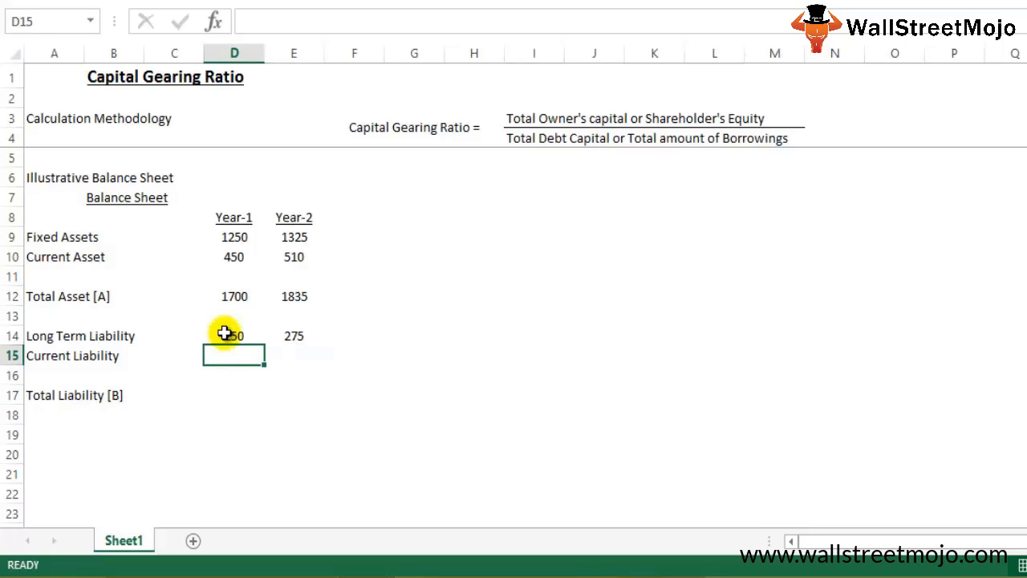
text(175)
key(Tab)
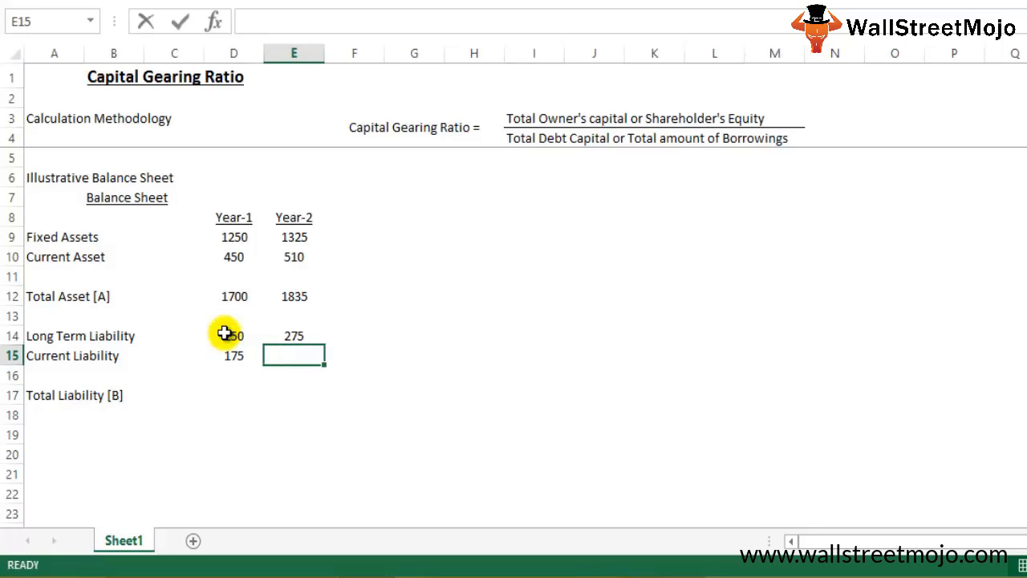
text(195)
key(Return)
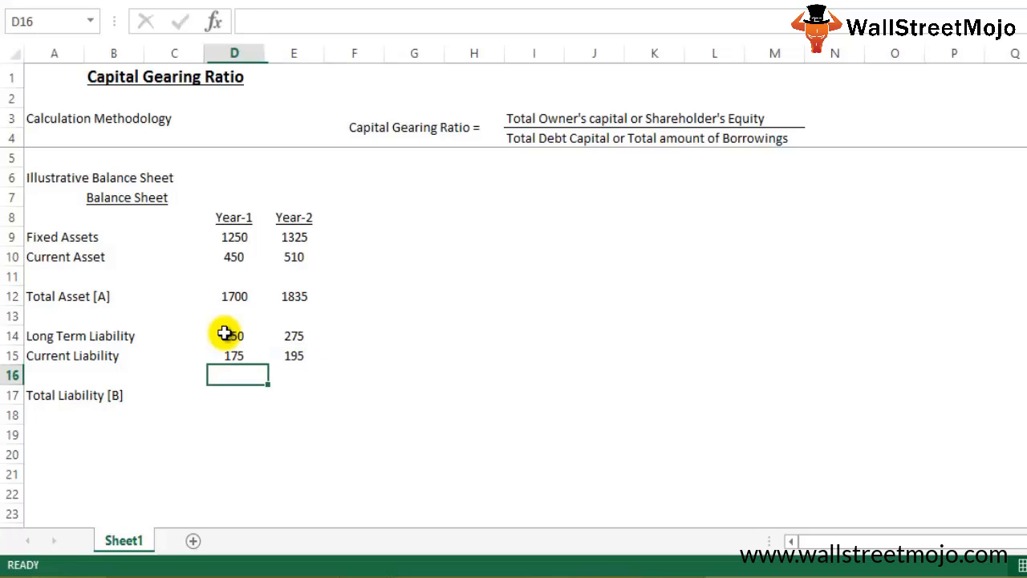
Step: Calculate Total Liability [B] with =D14+D15 in cell D17 and fill the formula across to E17 for Year-2
key(Down)
text(=)
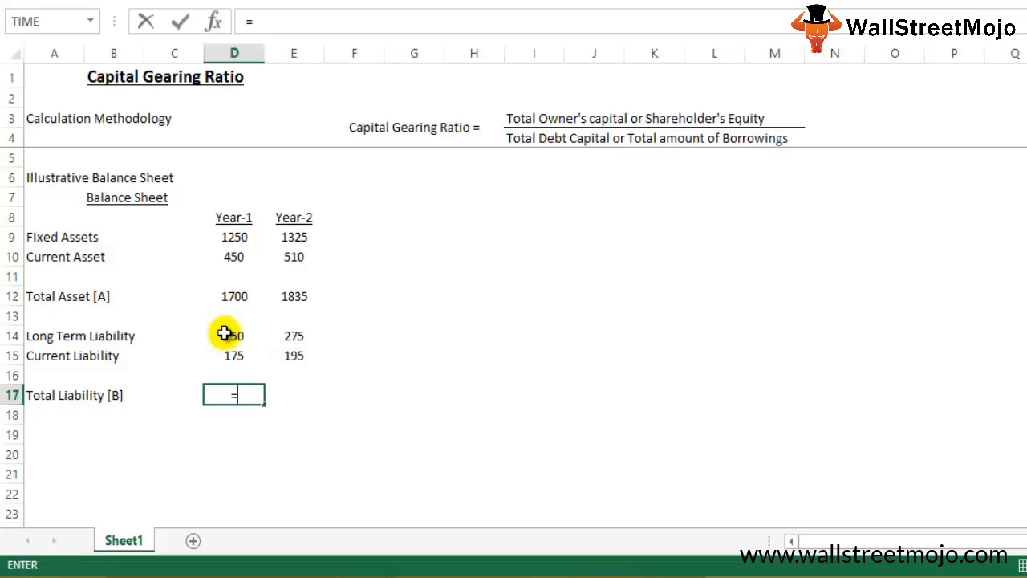
click(225, 333)
text(+)
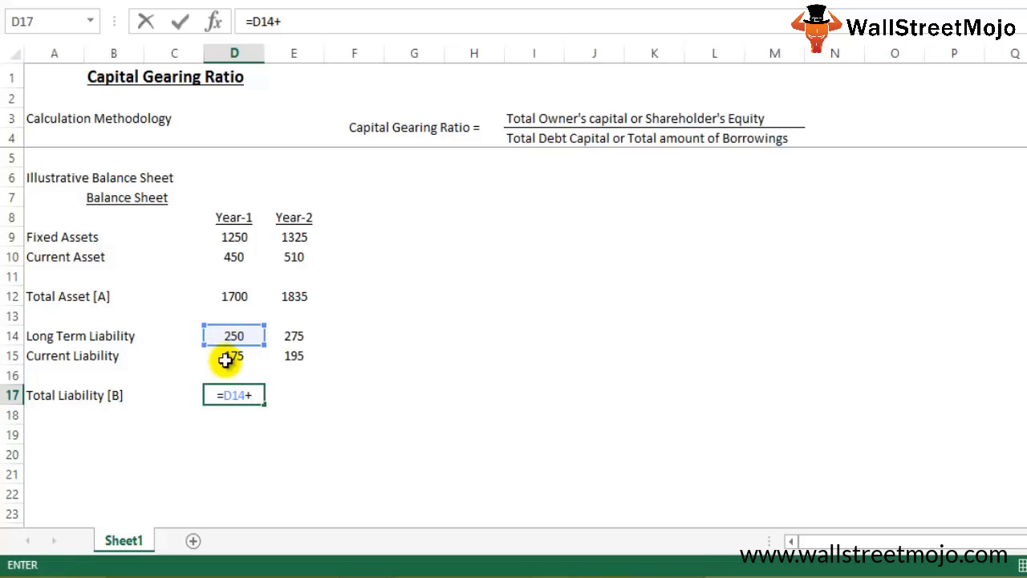
click(230, 353)
key(Return)
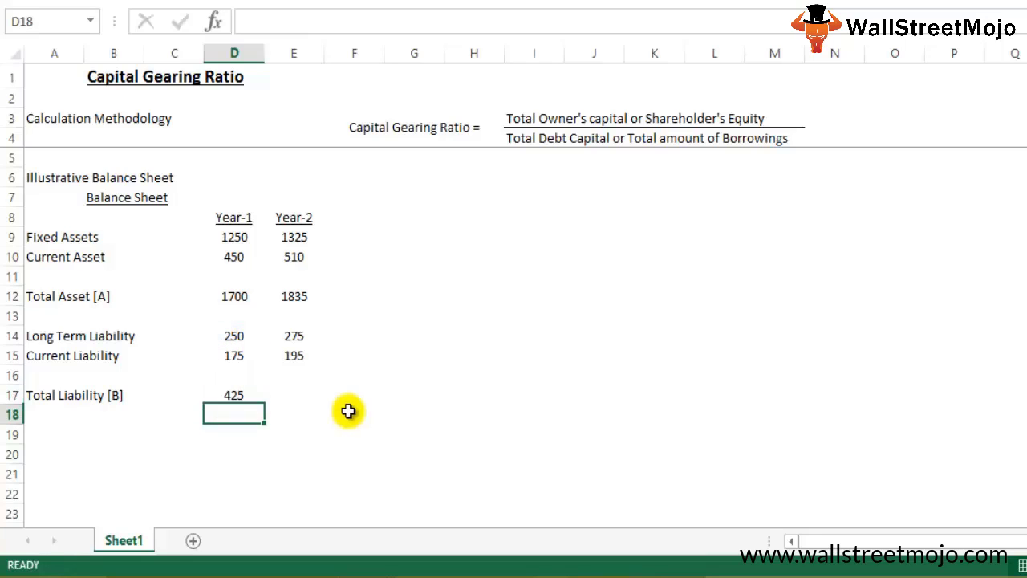
click(255, 400)
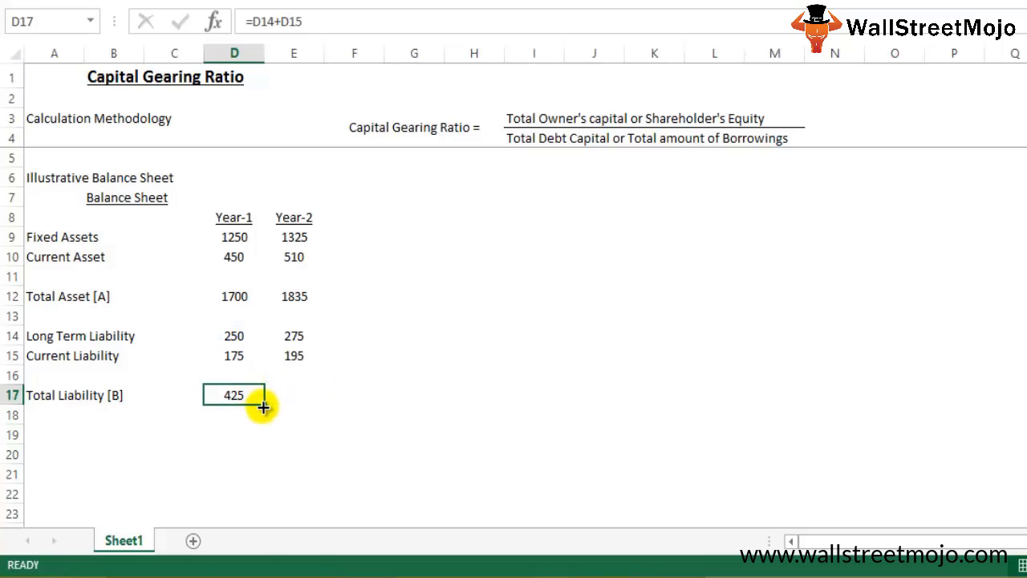
drag(262, 404, 307, 404)
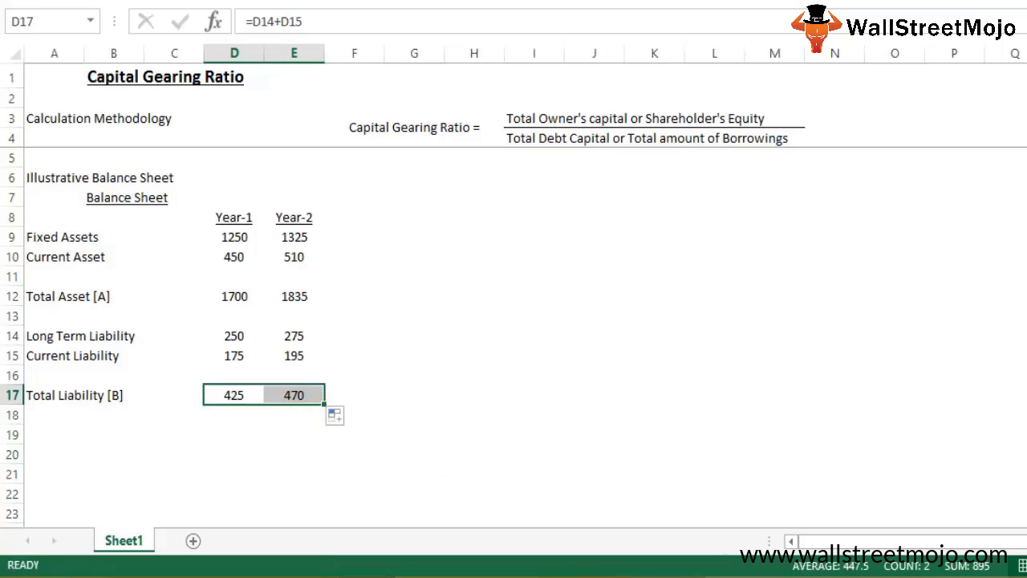
Step: Enter the label "Net Assets [C=A-B]" in A19 and the label "Preference Capital" in A20
click(56, 429)
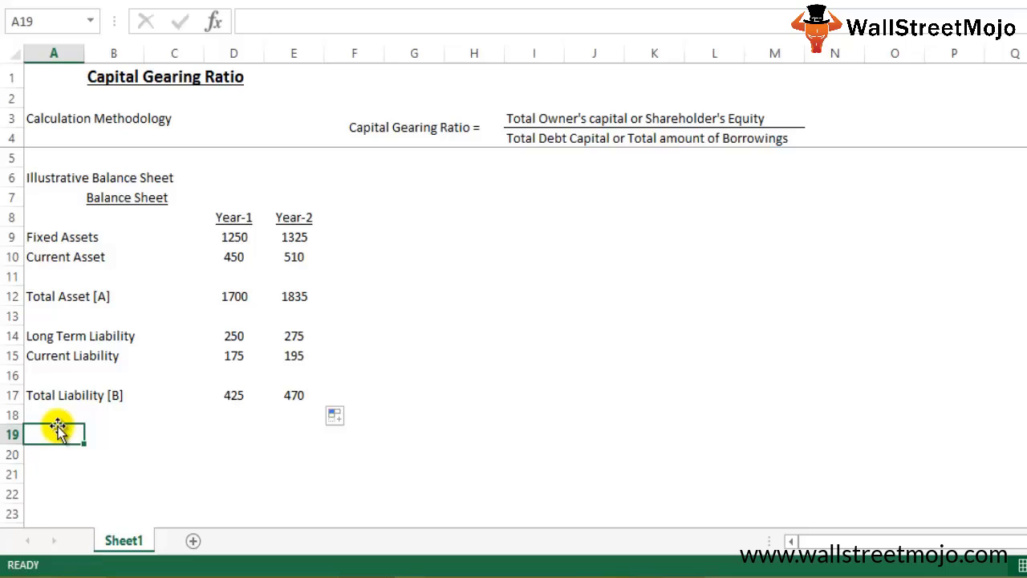
text(Net )
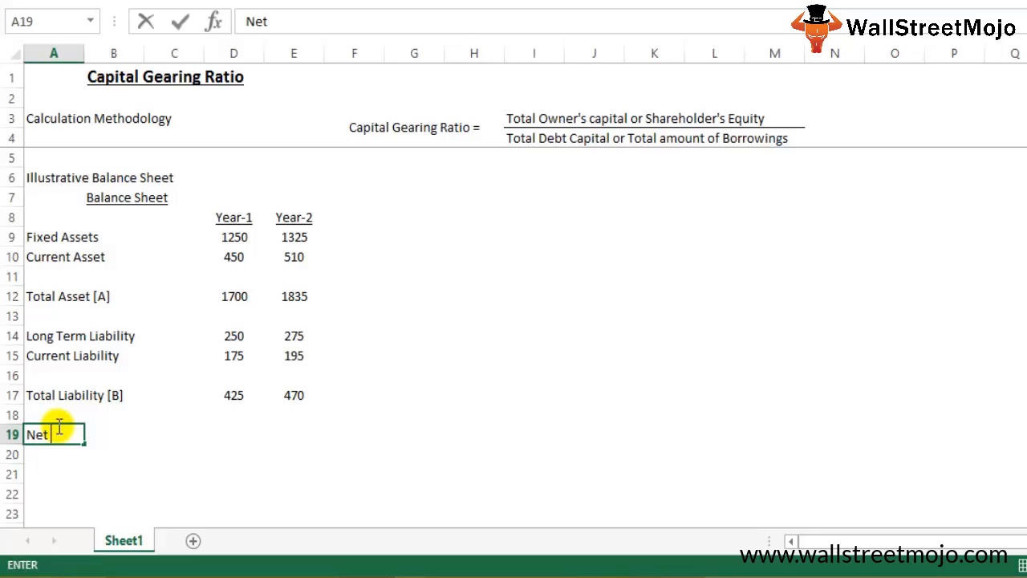
text(Assets)
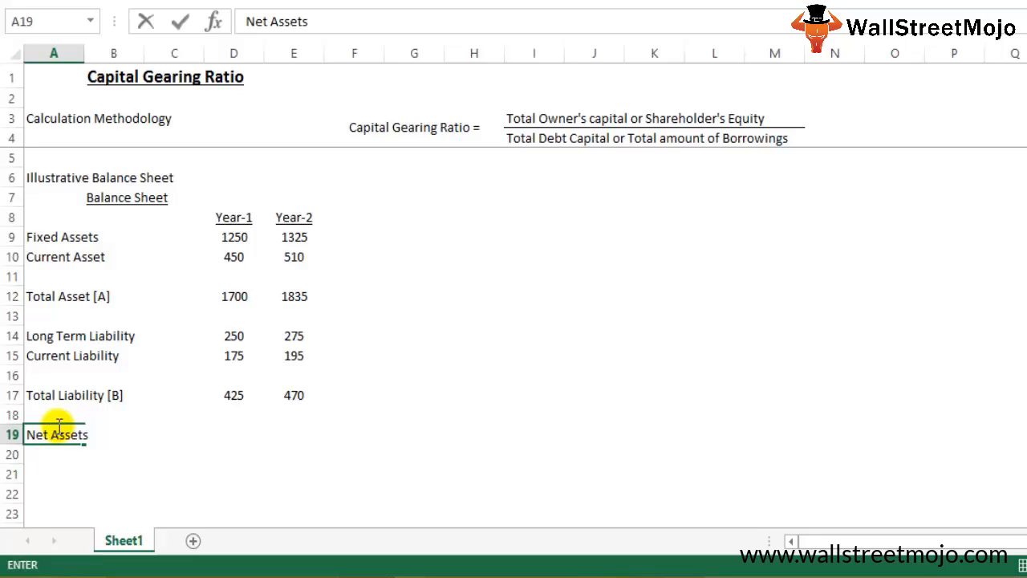
text( [C=A-B)
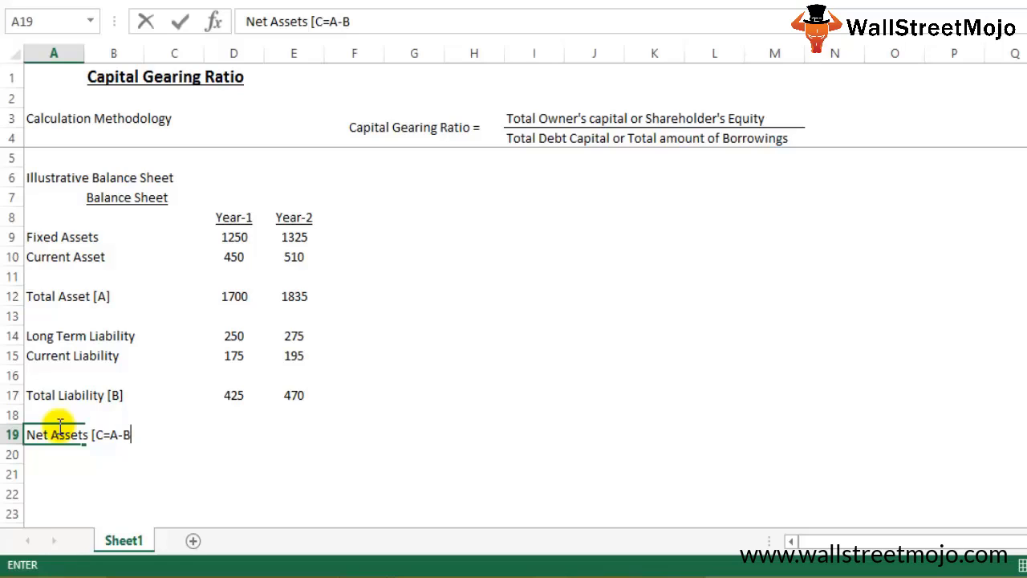
text(])
key(Return)
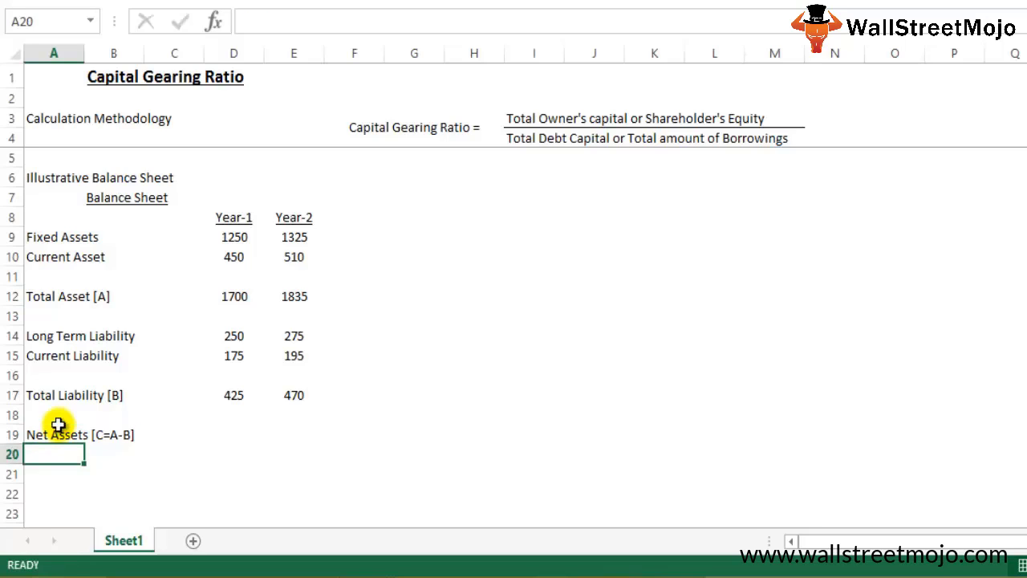
text(Prefer)
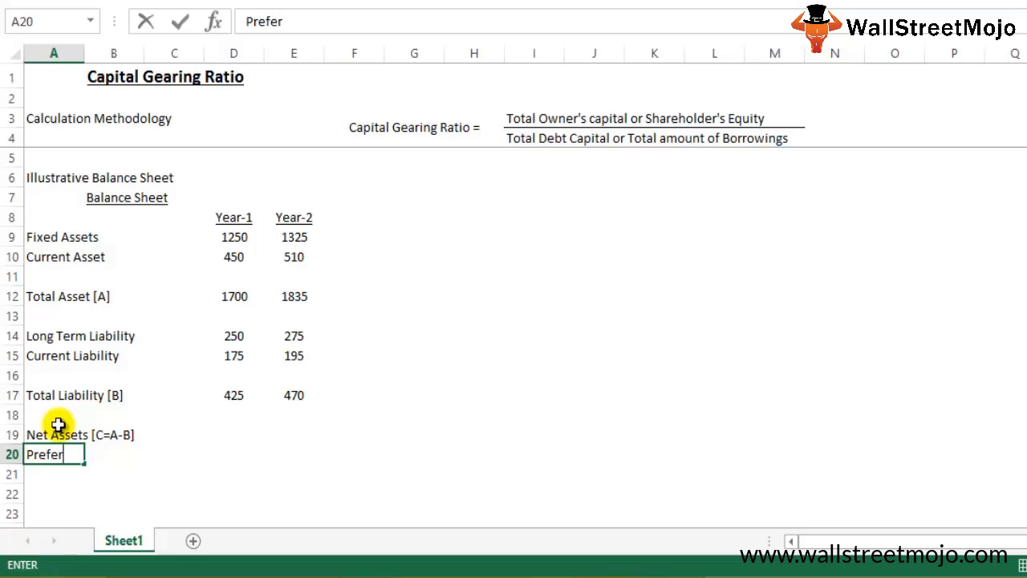
text(ence Capital)
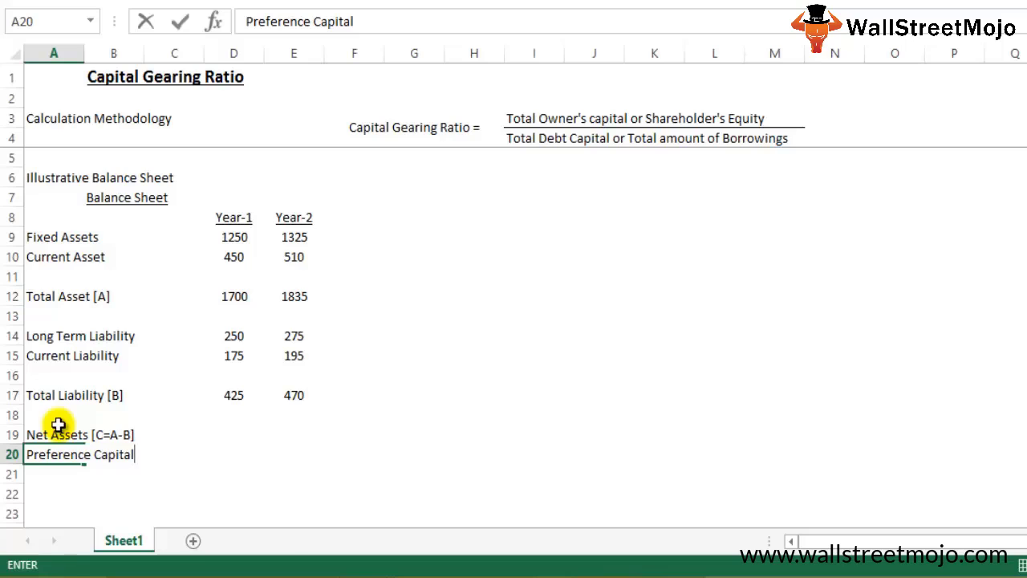
key(Return)
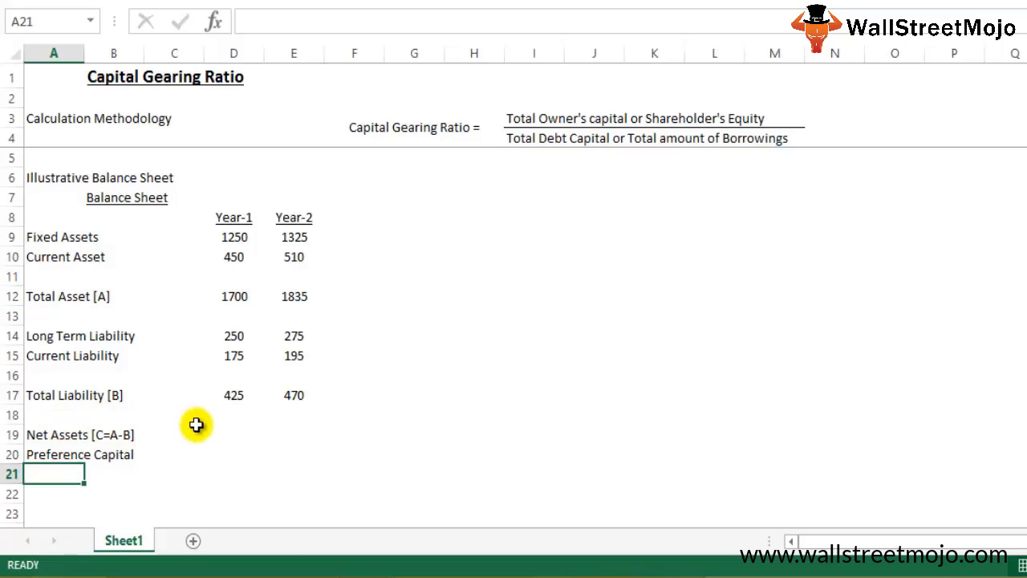
Step: Calculate the Year-1 Net Assets in cell D19 with the formula =D12-D17
click(231, 427)
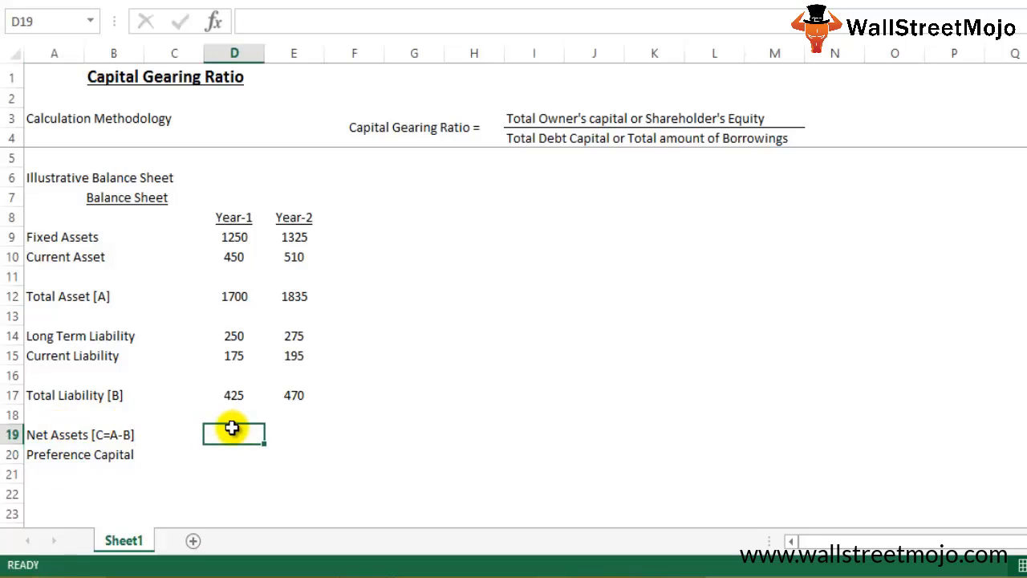
text(=)
key(Up)
key(Up)
key(Up)
key(Up)
key(Up)
key(Up)
key(Up)
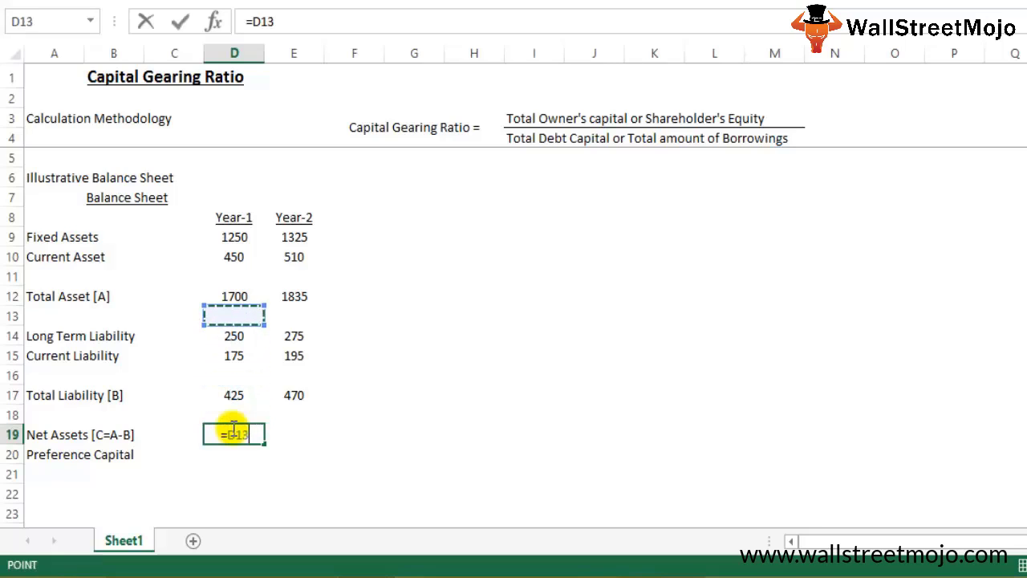
text(-)
key(Up)
key(Up)
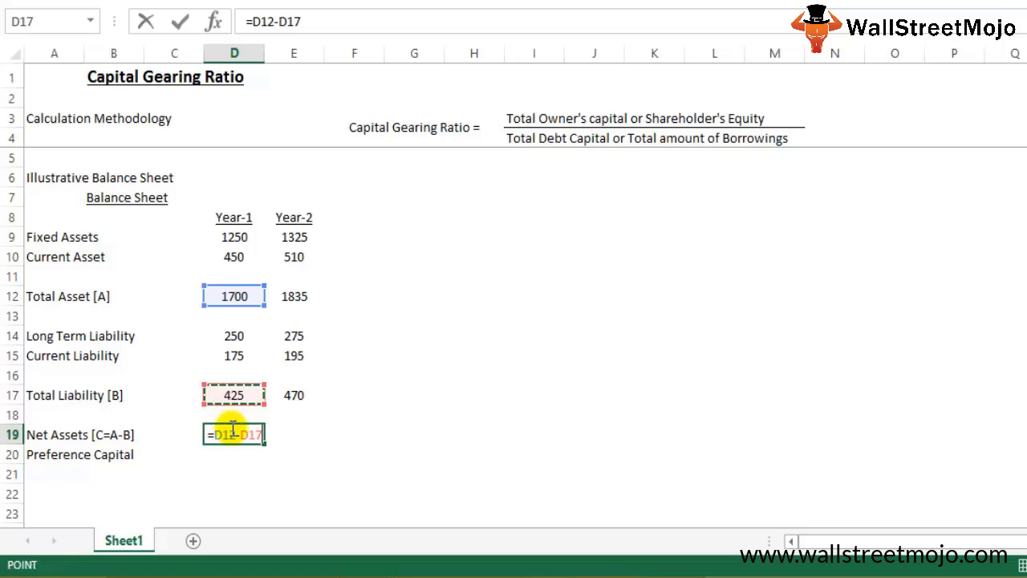
key(Return)
Step: Copy the Year-1 Net Assets formula from D19 into E19 for Year-2
click(231, 428)
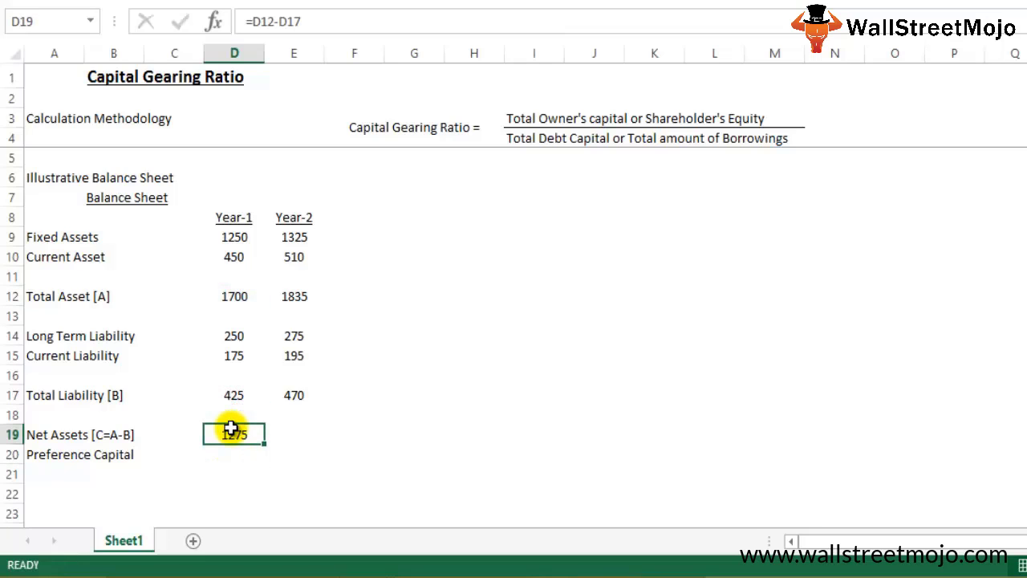
key(ctrl+c)
click(290, 433)
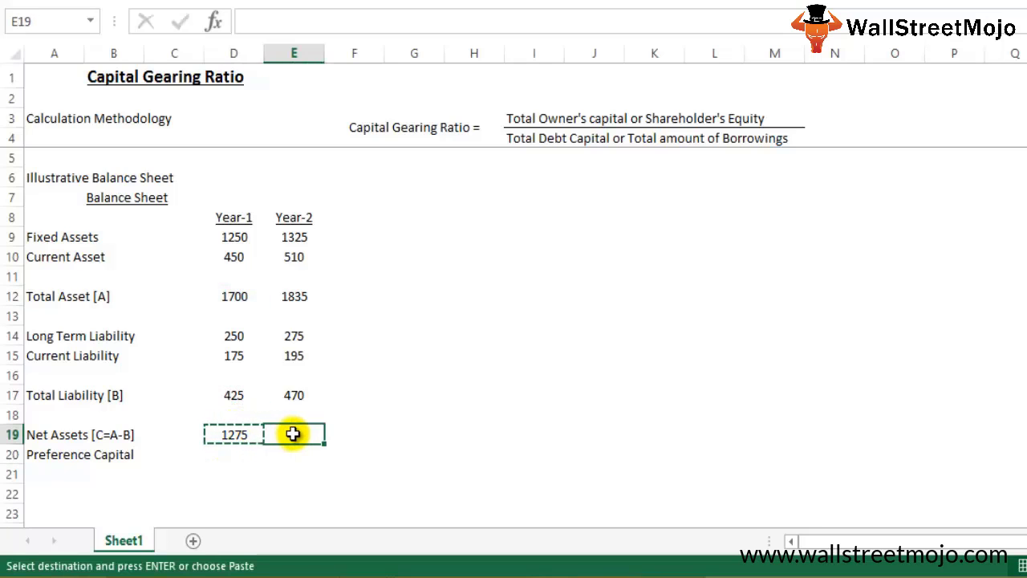
key(ctrl+v)
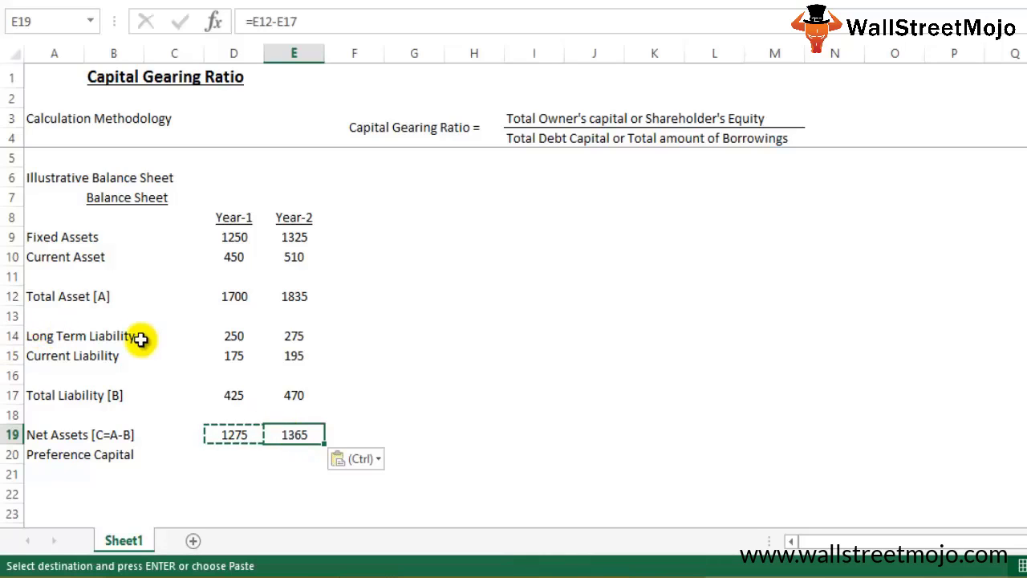
Step: Enter a Preference Capital of 375 for both Year-1 and Year-2 in row 20
click(230, 455)
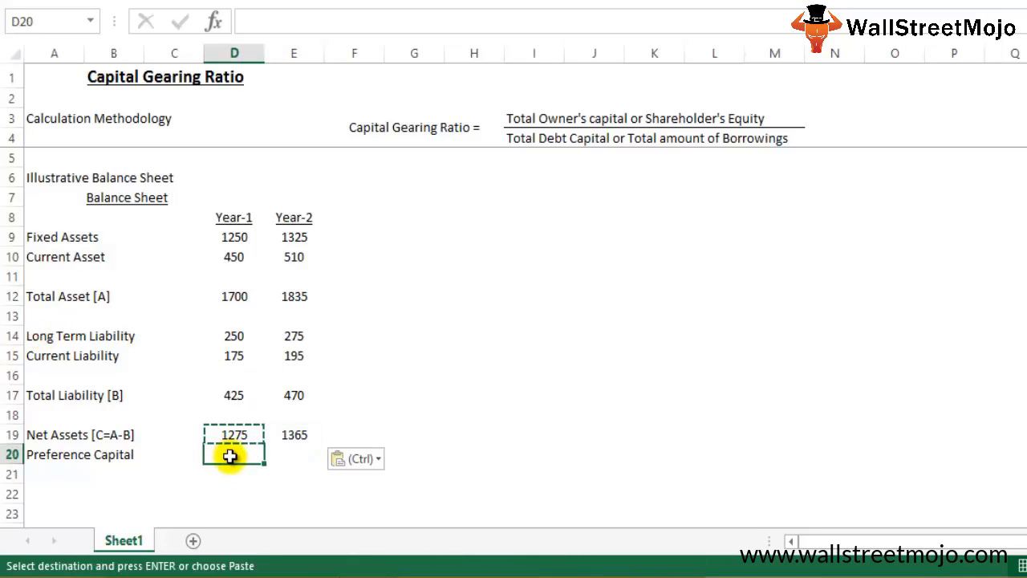
text(`375)
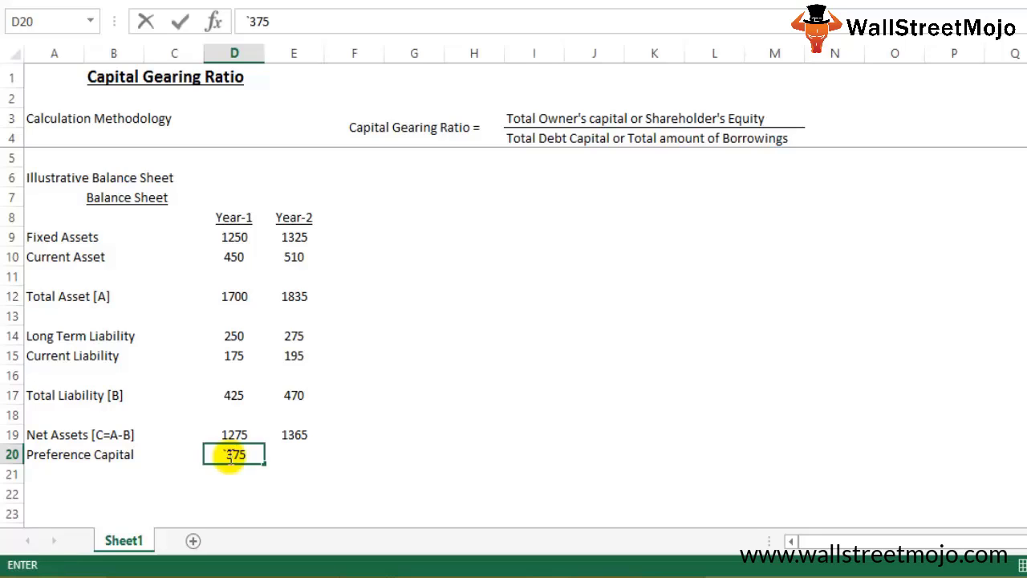
key(Tab)
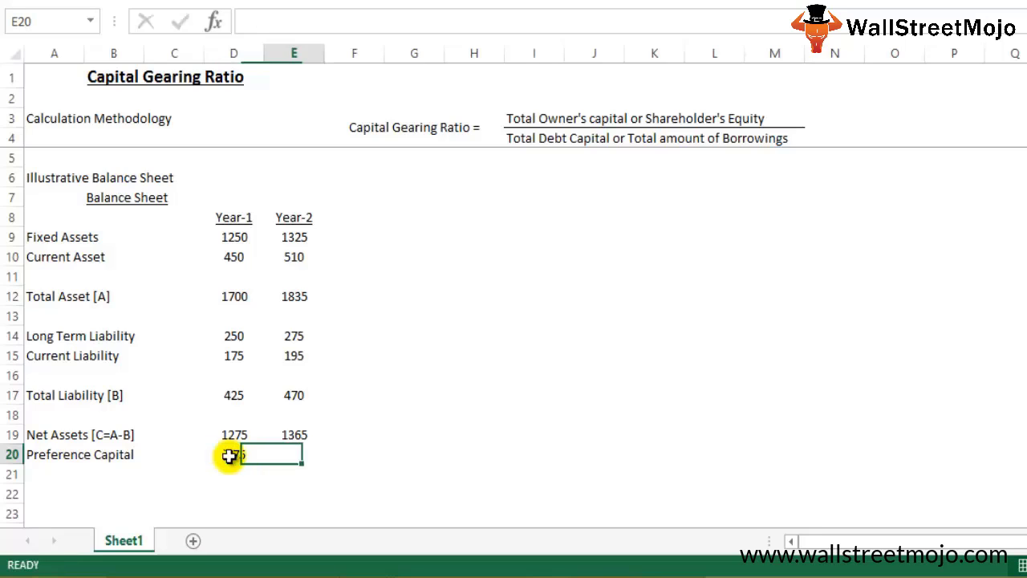
text(375)
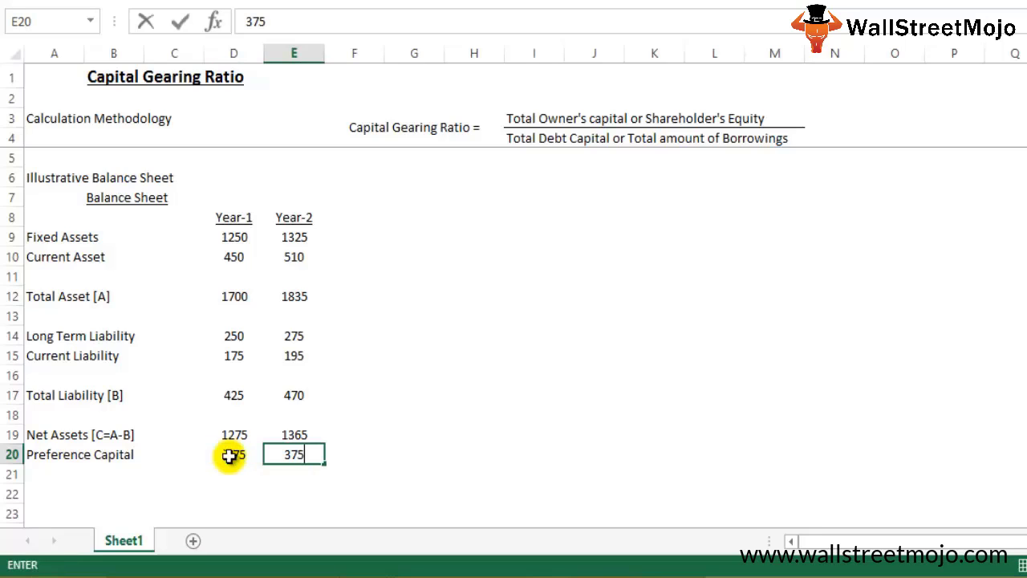
key(Return)
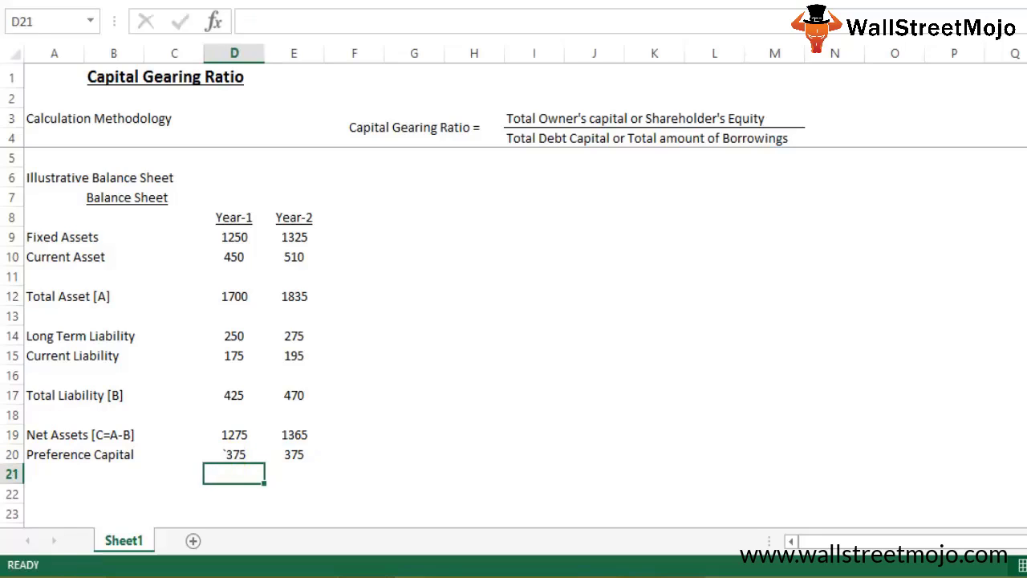
key(Up)
key(Up)
key(Left)
Step: Enter the label "Equity Shareholders Capital[C-D]" in cell A22, below the Preference Capital row
click(59, 487)
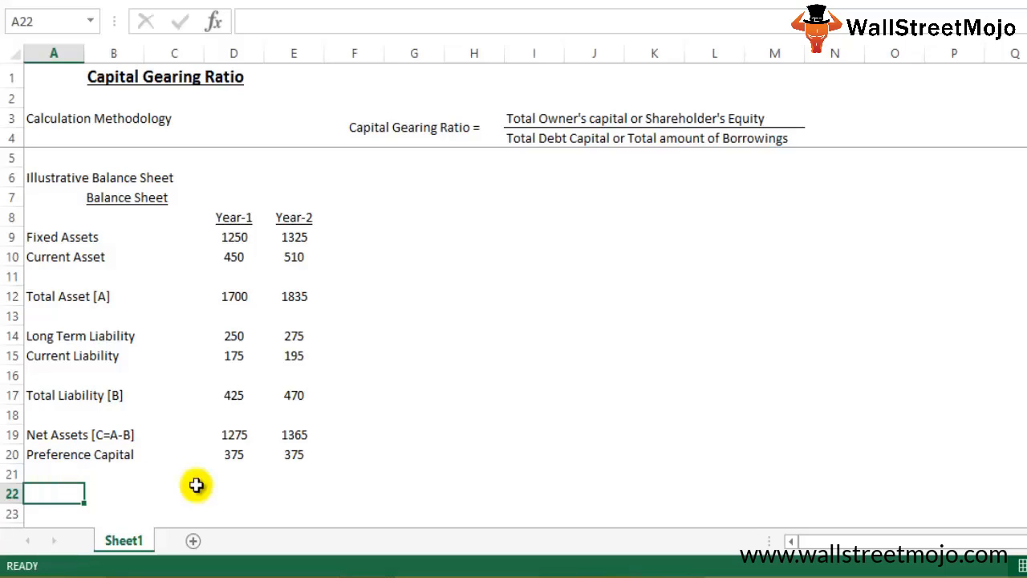
text(Equity Share)
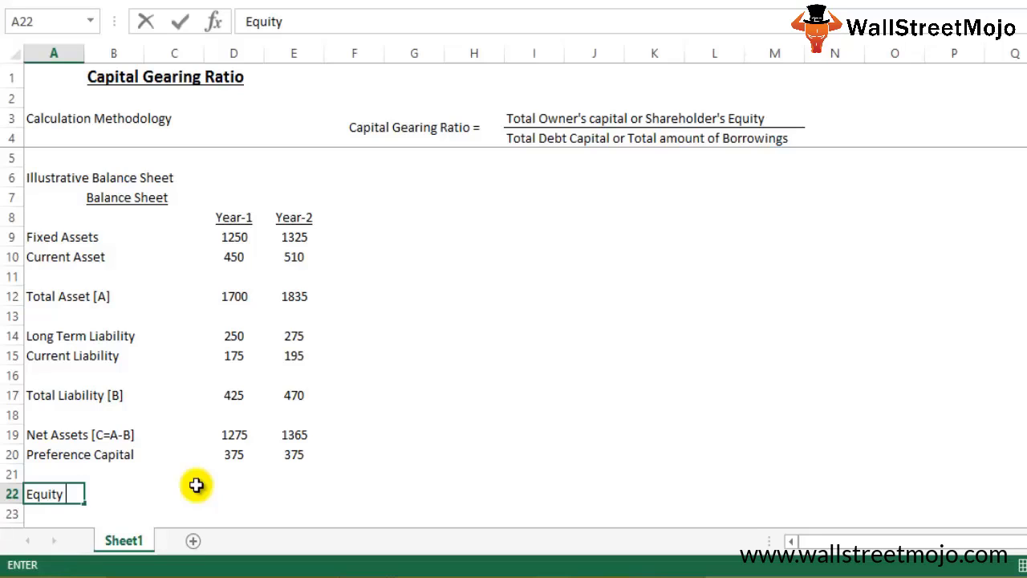
text(h)
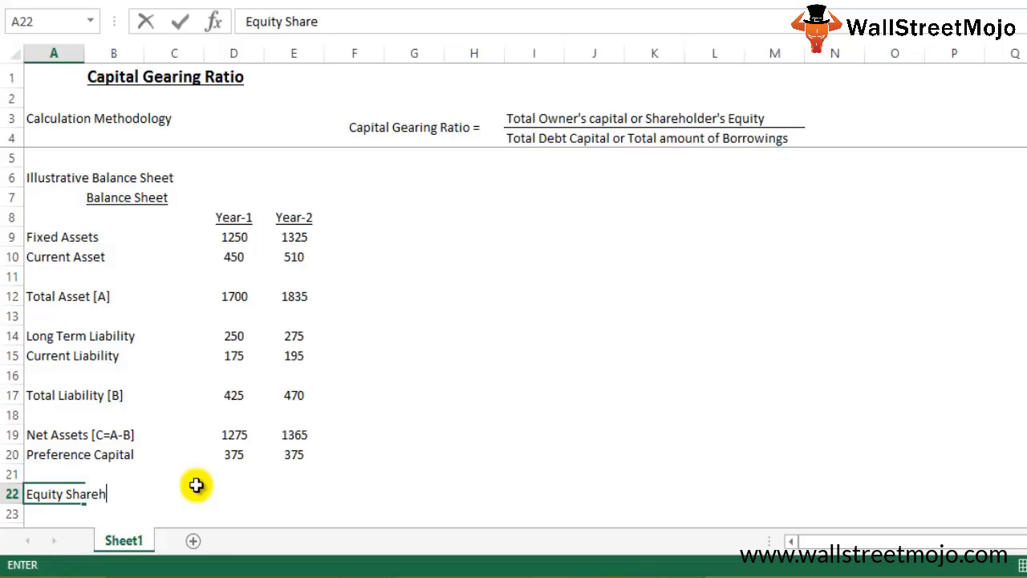
text(olders )
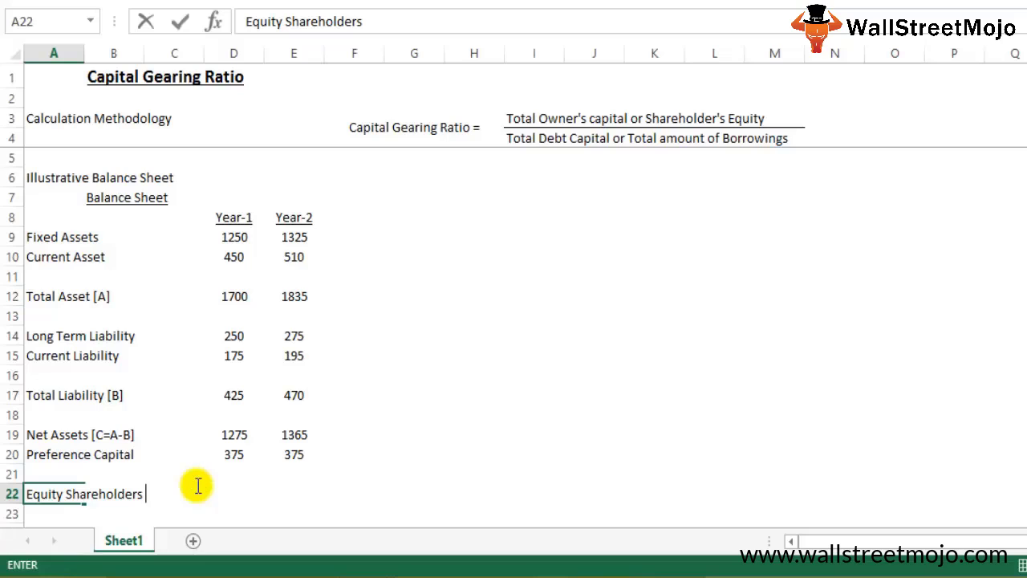
text(Capital)
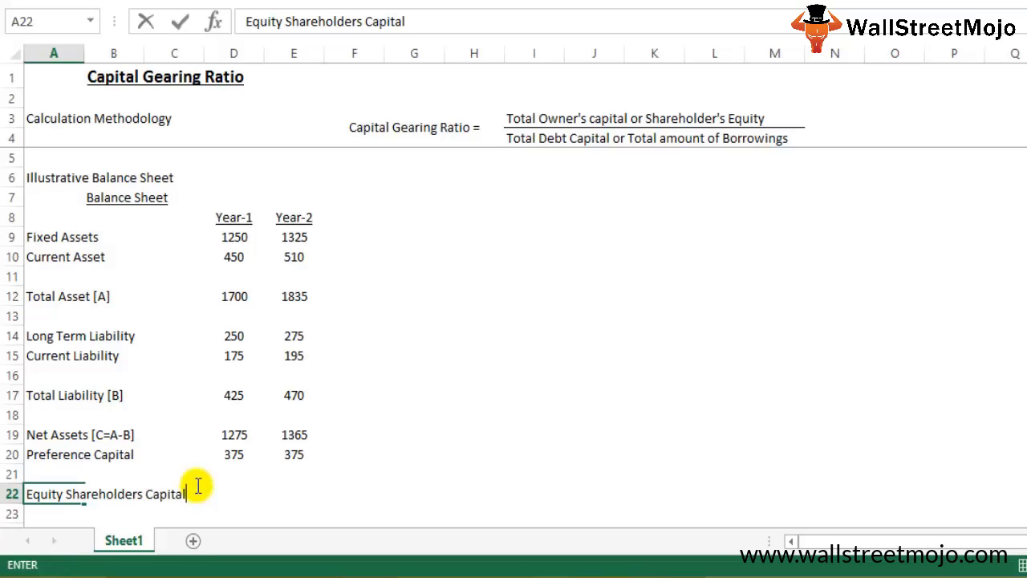
text([C-D)
key(BackSpace)
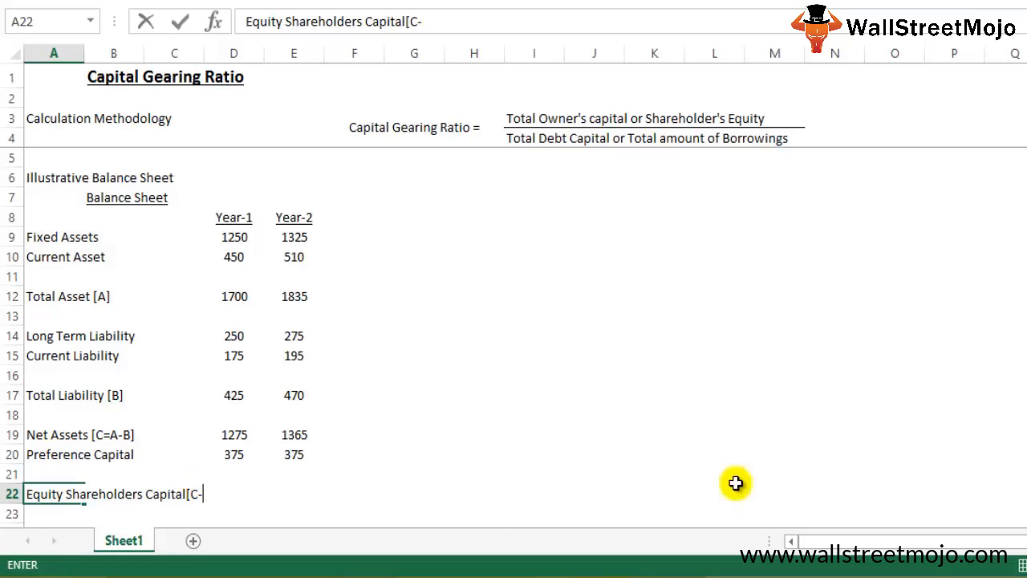
text(D])
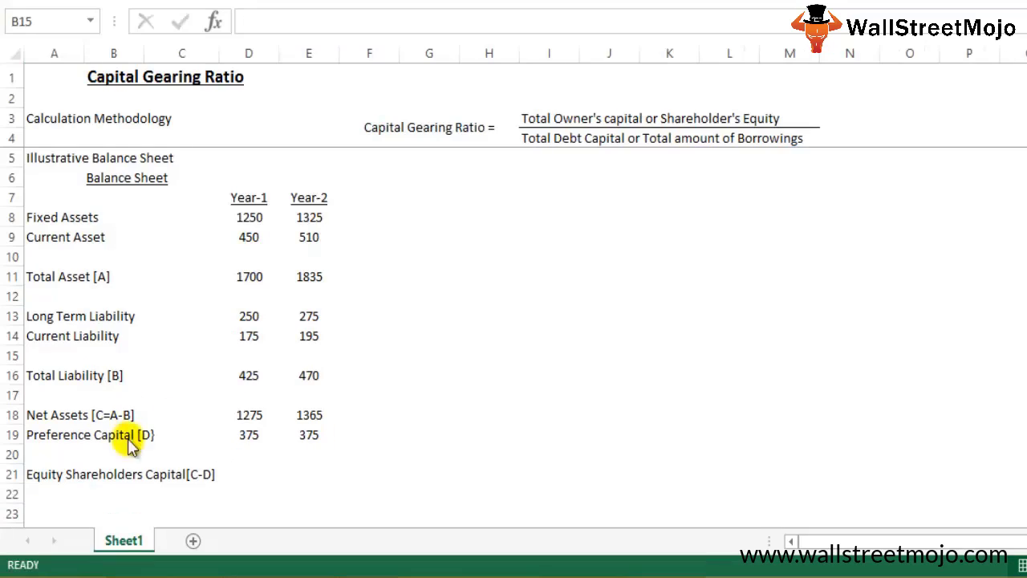
Step: Calculate the Year-1 Equity Shareholders Capital in cell D21 with the formula =D18-D19
click(249, 474)
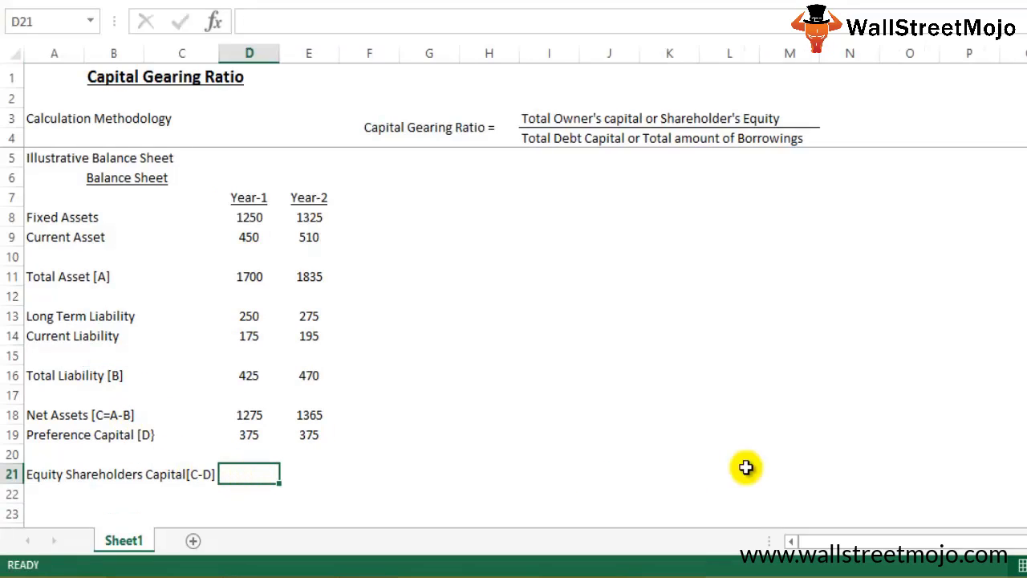
text(=)
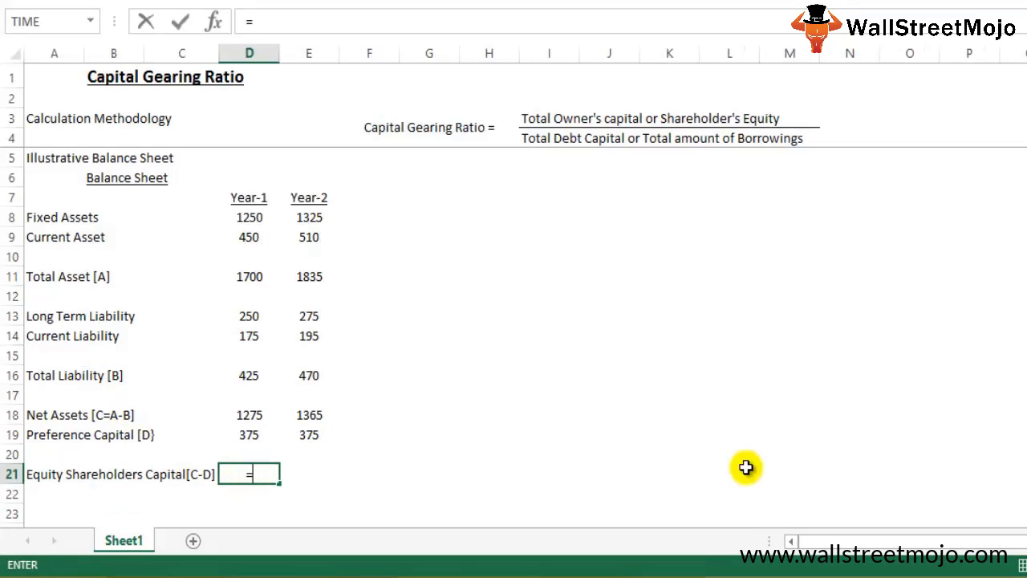
key(Up)
key(Up)
key(Up)
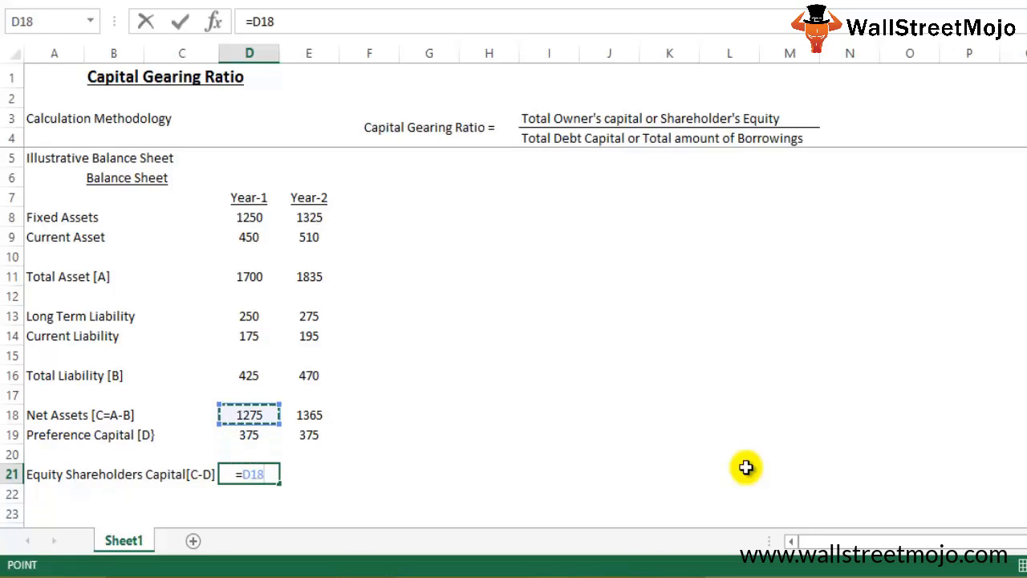
text(-)
key(Up)
key(Up)
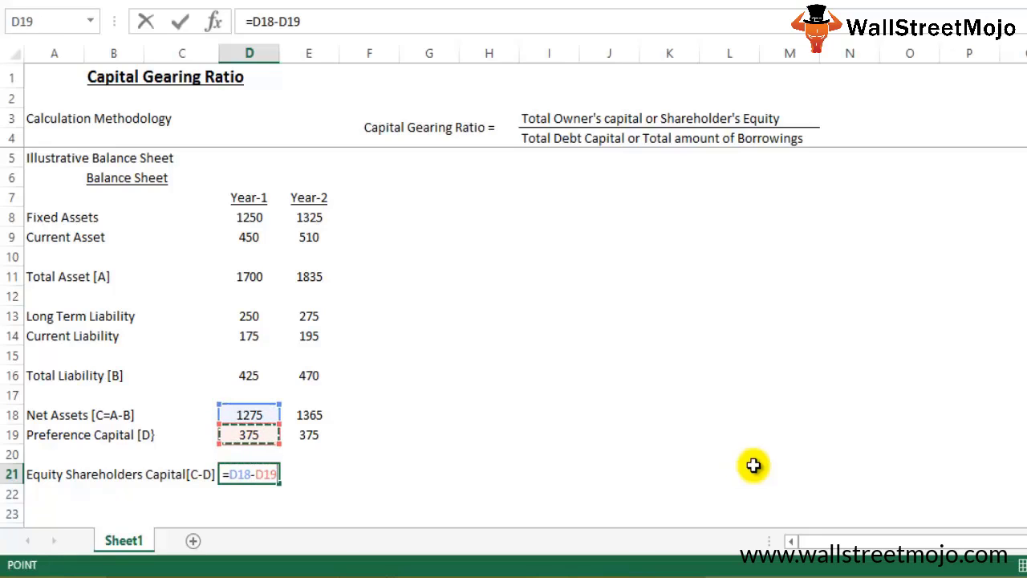
key(Return)
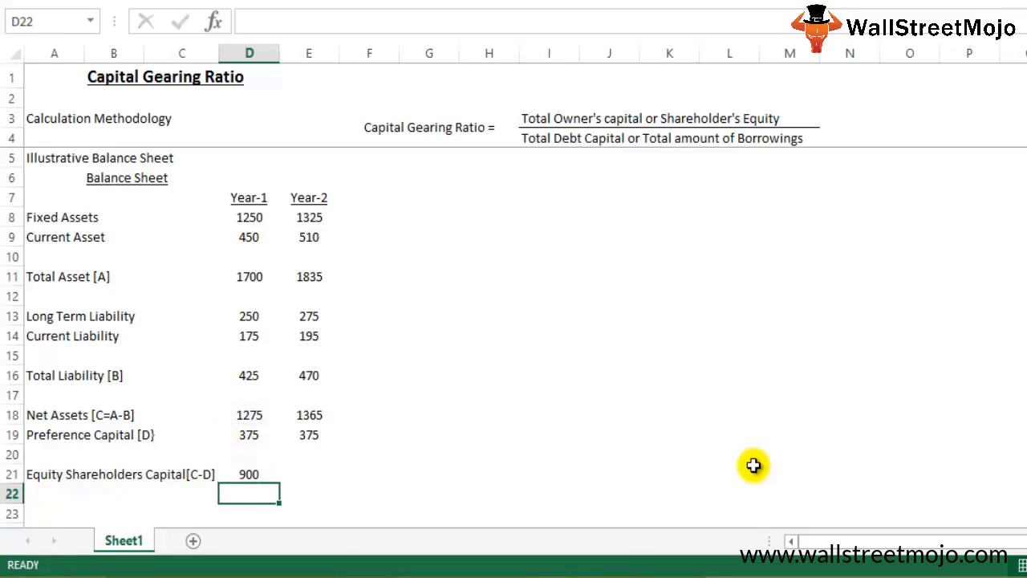
Step: Copy the Year-1 Equity Shareholders Capital formula from D21 into E21 for Year-2 and clear the copy selection
click(245, 475)
key(ctrl+c)
click(304, 475)
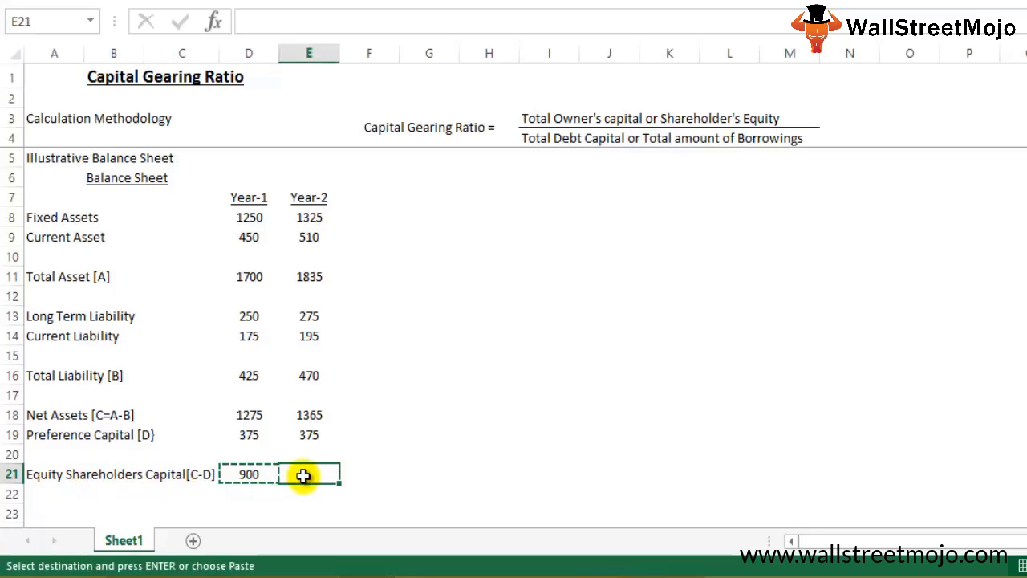
key(ctrl+v)
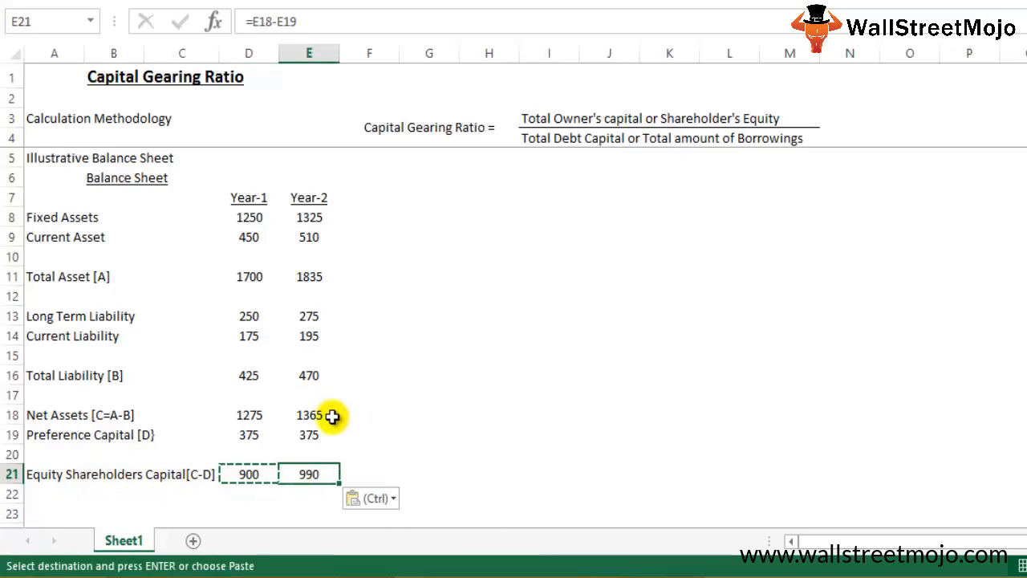
key(Escape)
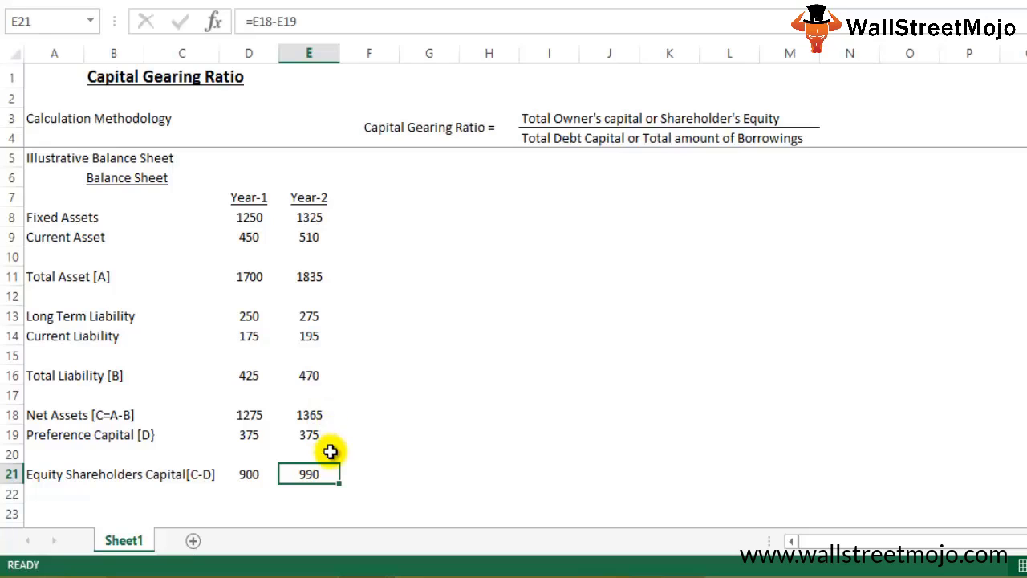
click(86, 496)
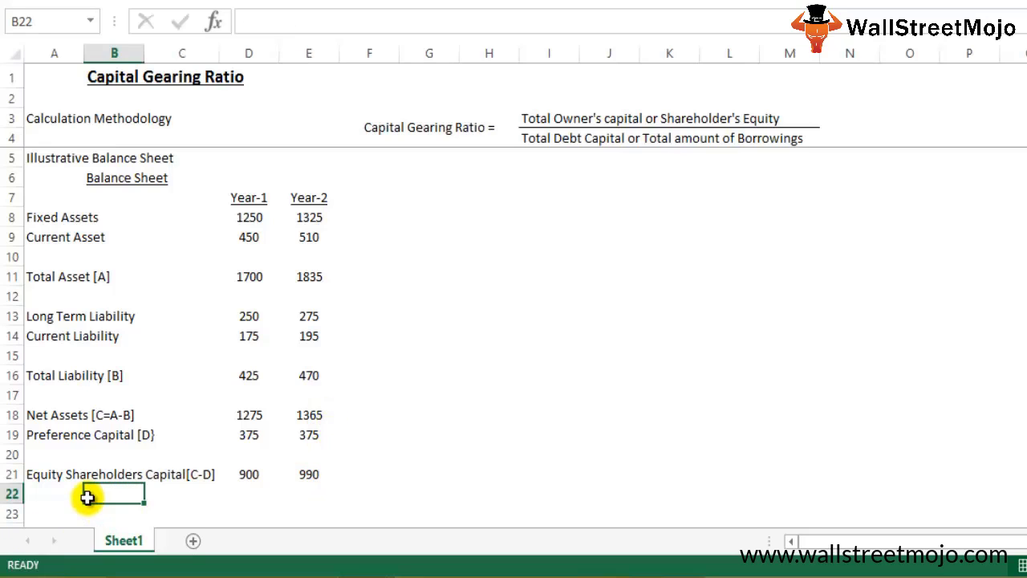
Step: Select cell A22, directly below the Equity Shareholders Capital label, for the next balance sheet row
click(38, 491)
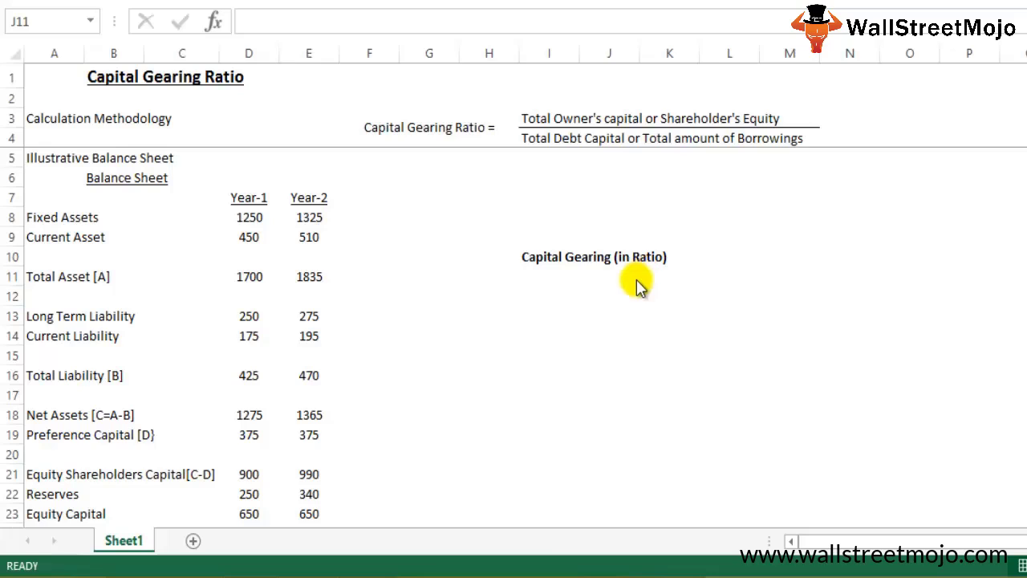
Step: Enter the label "Total Equity Shareholder's Capital" in cell J11, under the Capital Gearing (in Ratio) heading
click(615, 287)
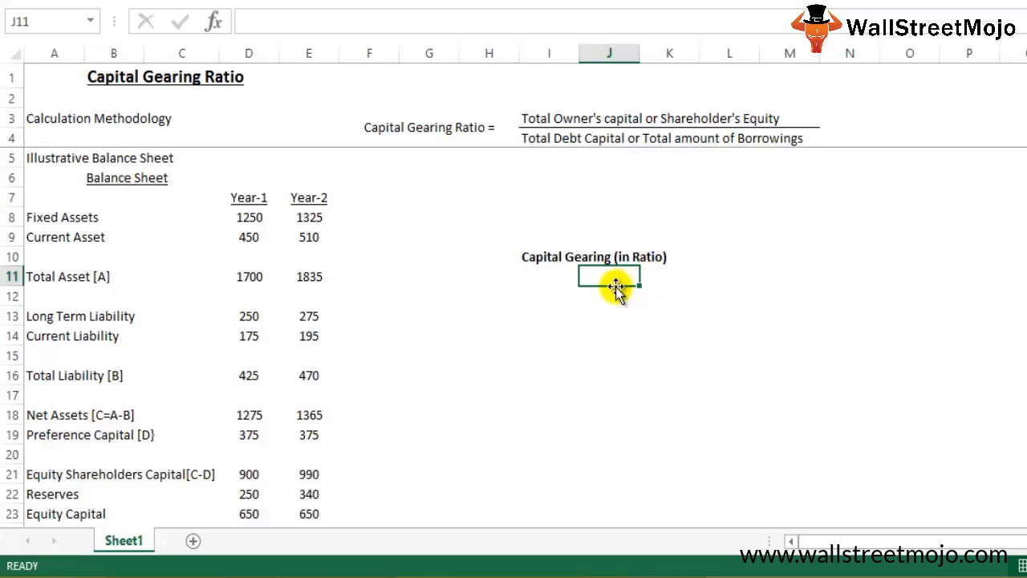
text(Total)
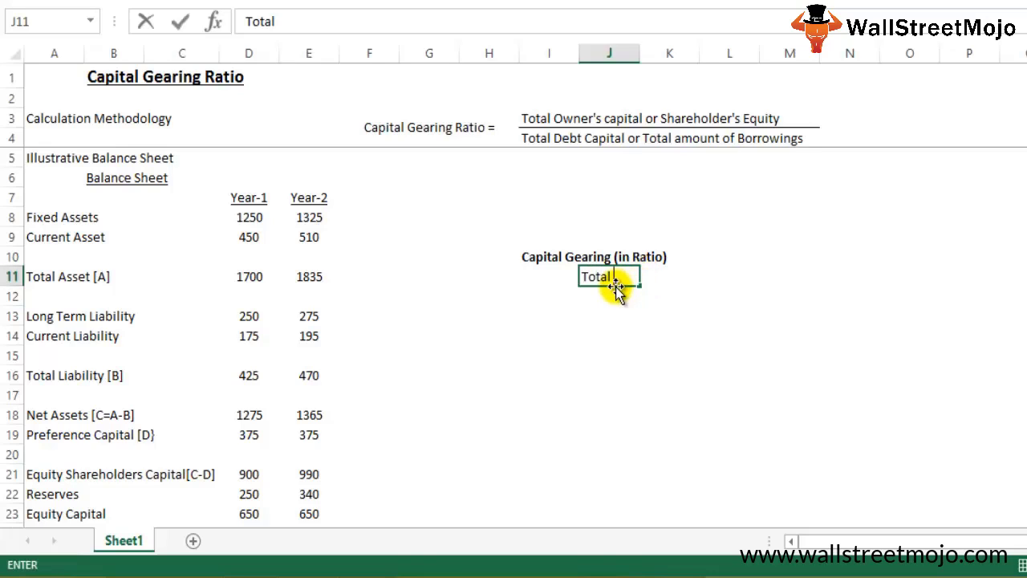
text( Equity Sh)
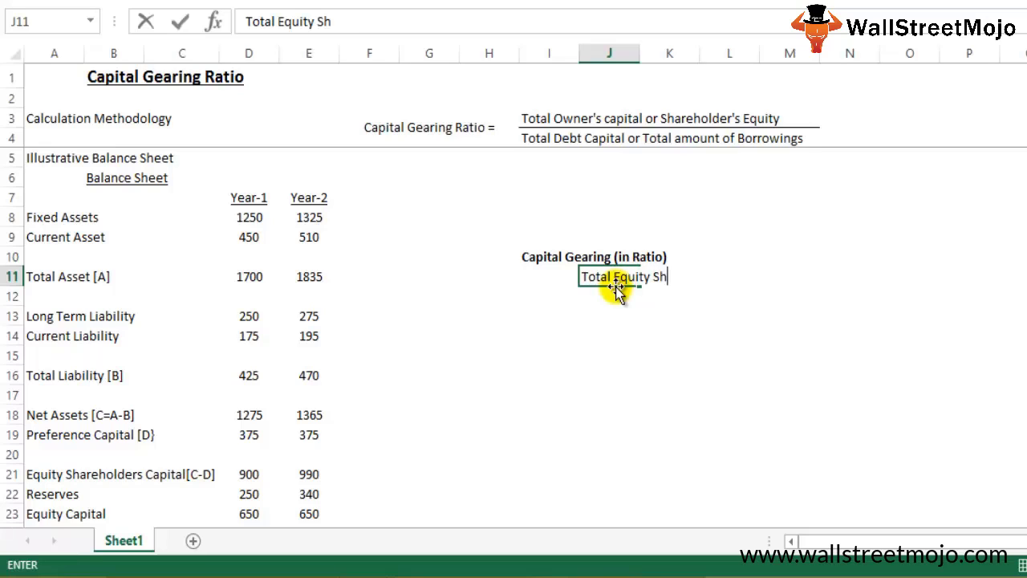
text(areholder)
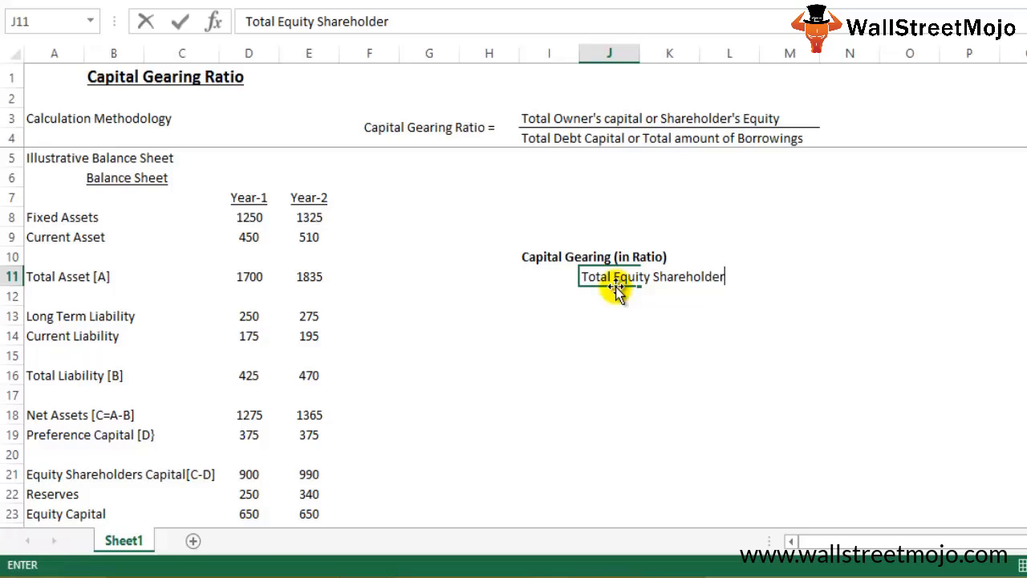
text('s Capit)
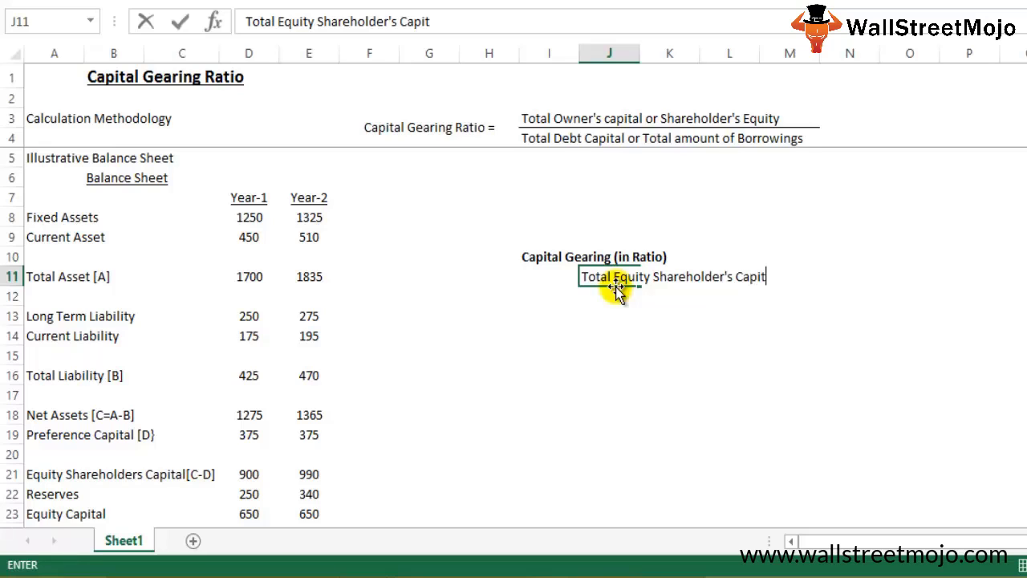
text(al)
key(Return)
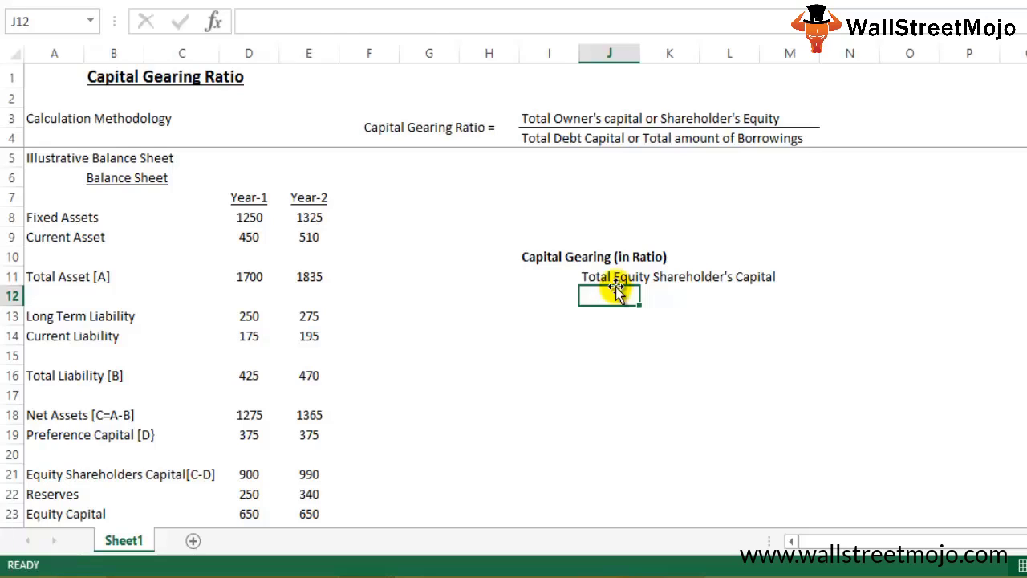
Step: Add the labels "Total Fixed Cost Capital" in J12 and "Ratio" in J13
text(Total Fi)
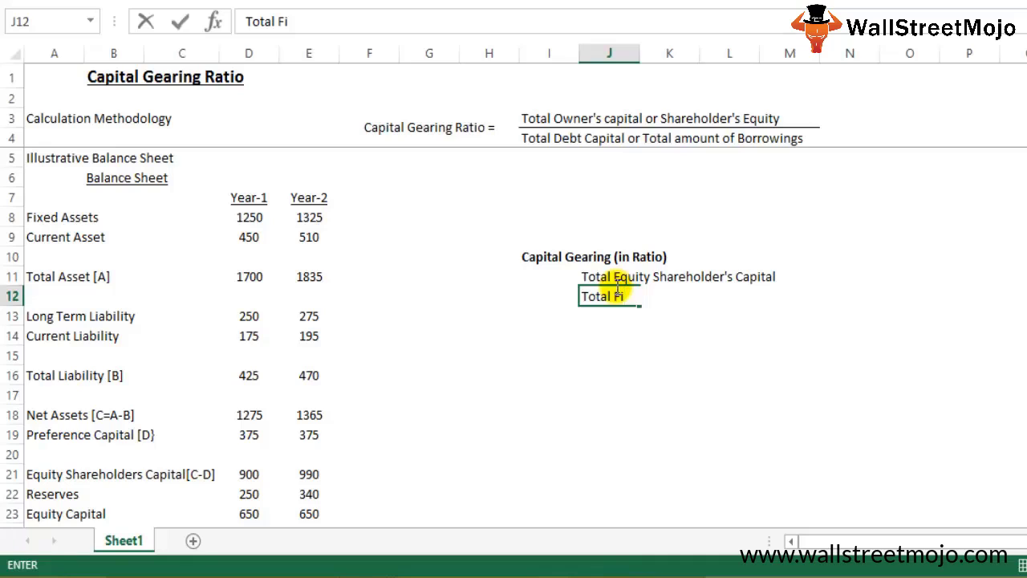
text(xed Cost)
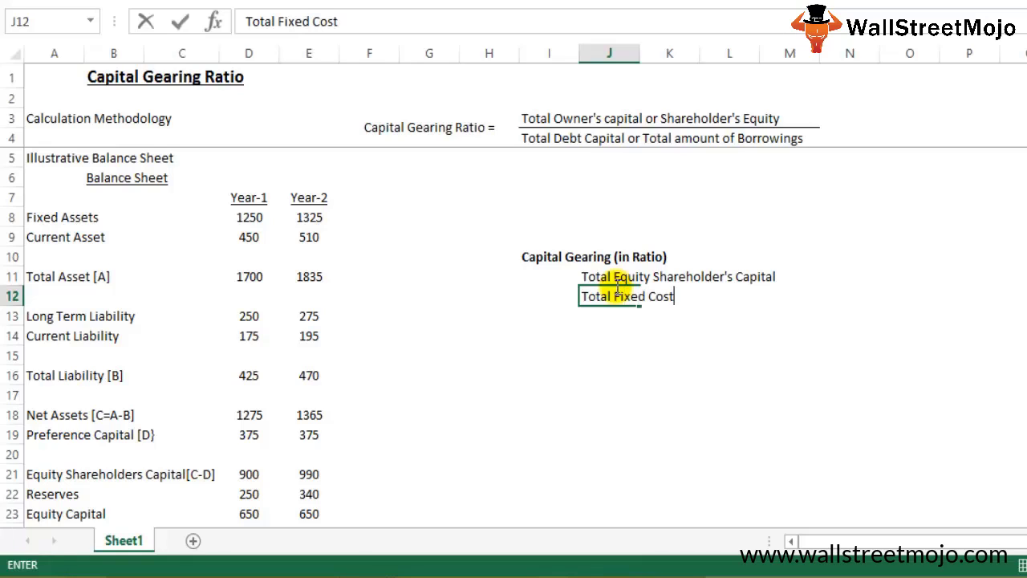
text( Capital)
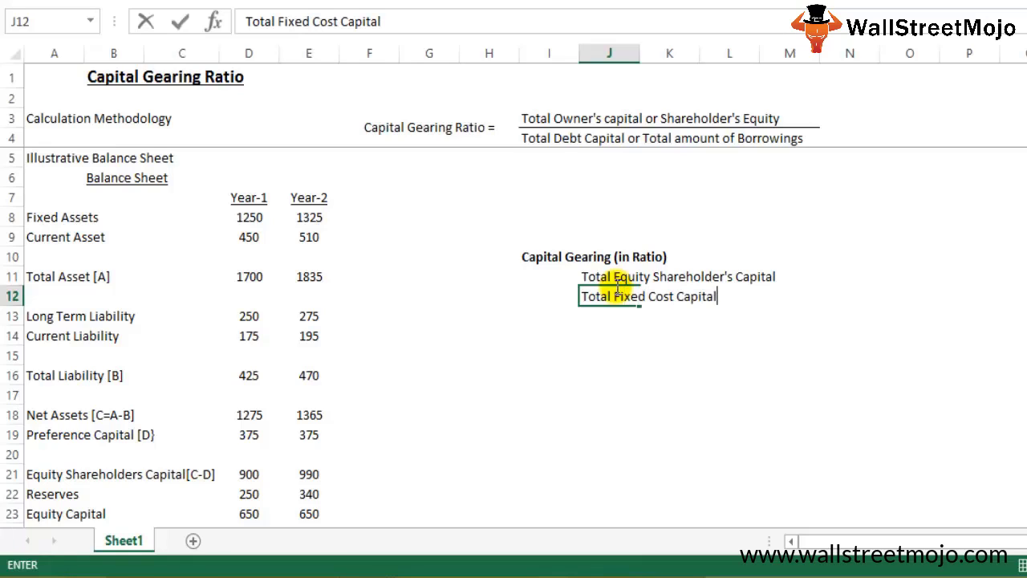
key(Return)
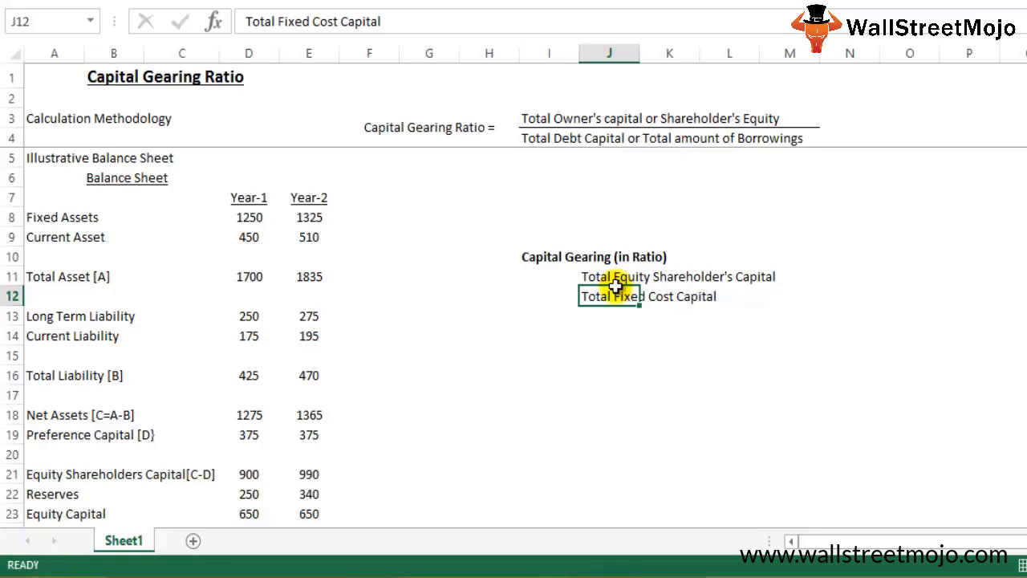
text(Ratio)
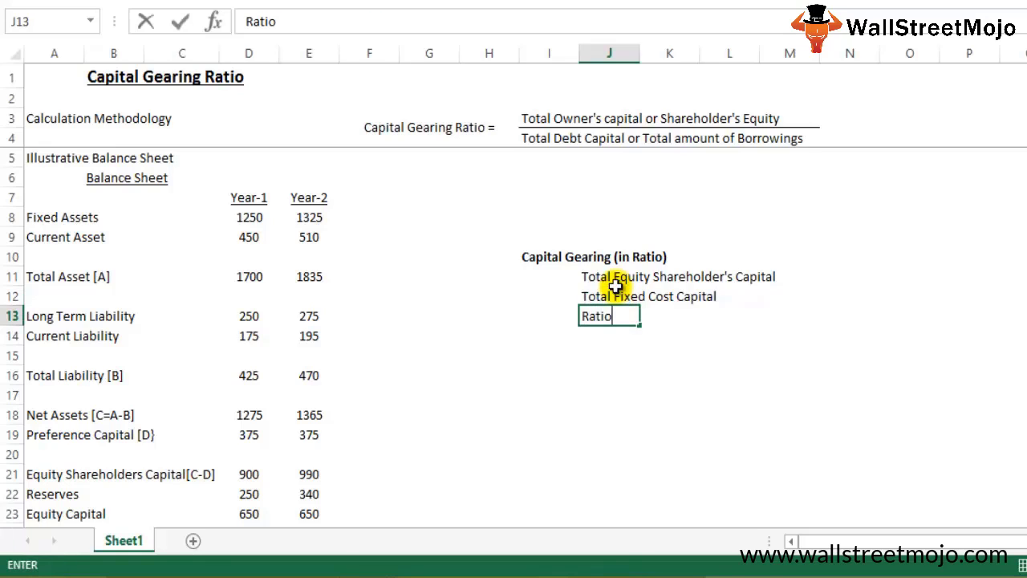
key(Return)
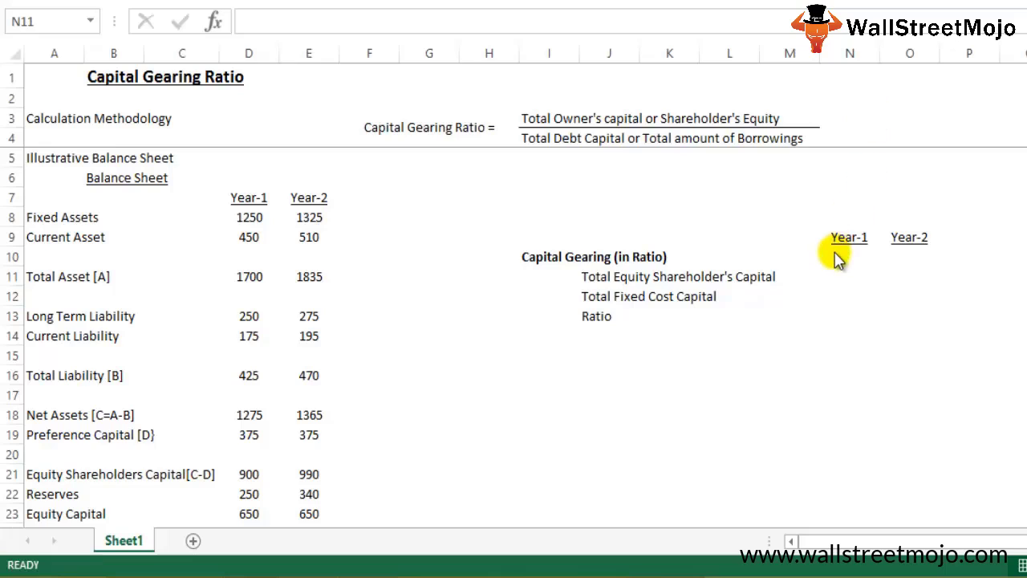
Step: Link the Year-1 Total Equity Shareholder's Capital in N11 to D21 and fill the formula across to O11 for Year-2
click(840, 277)
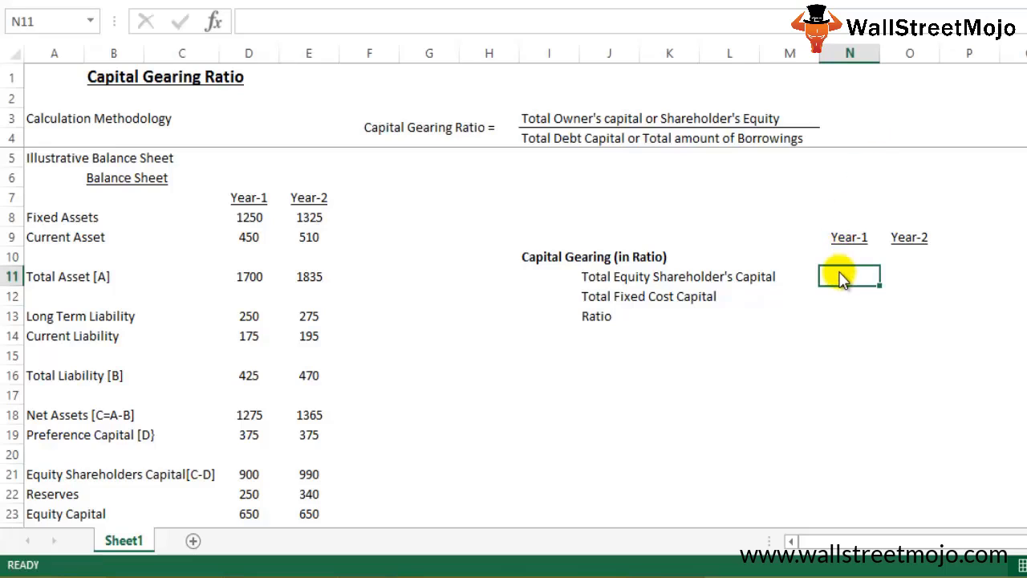
text(=)
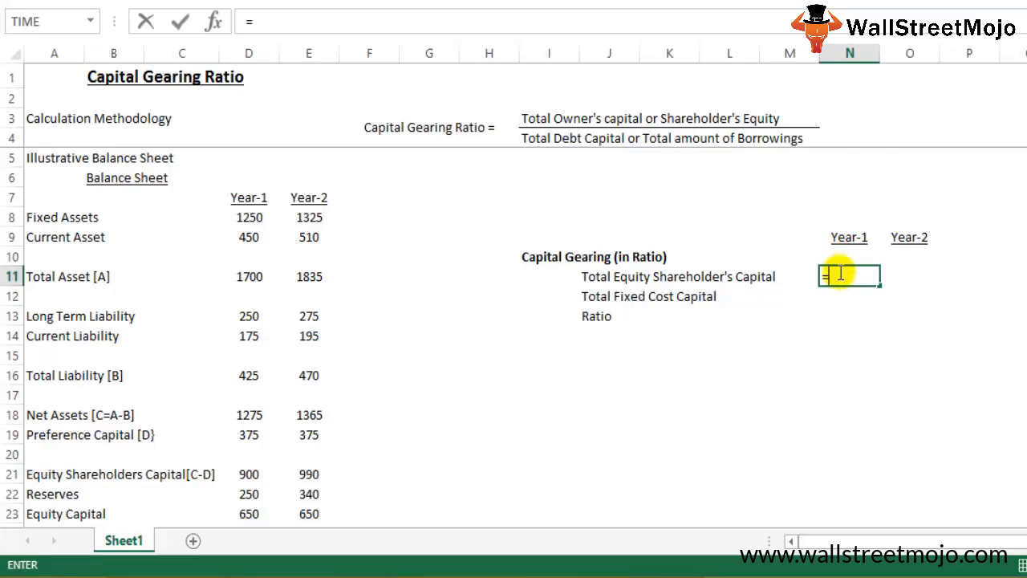
click(246, 478)
key(Return)
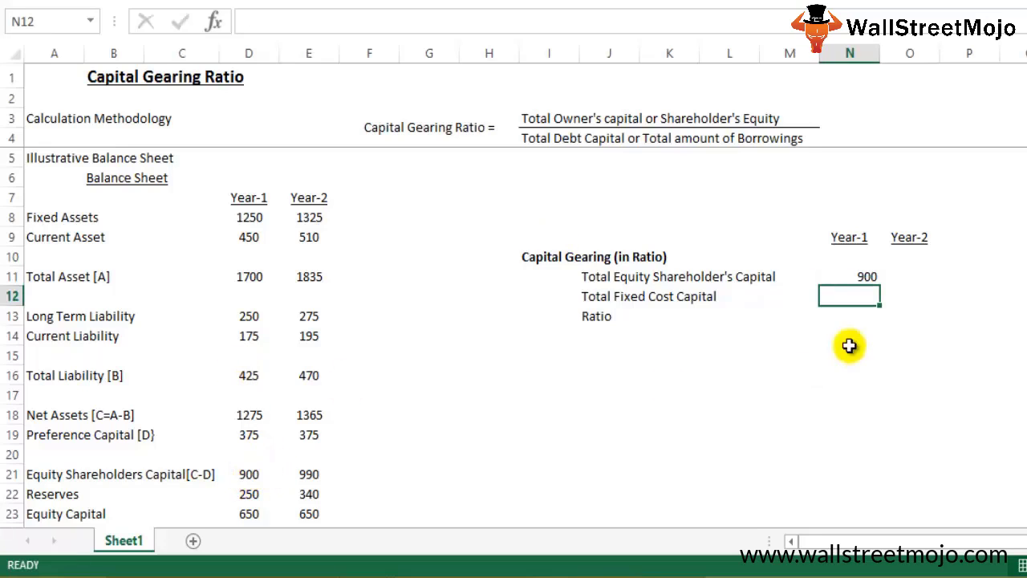
click(859, 277)
drag(880, 285, 922, 277)
Step: Calculate the Year-1 Total Fixed Cost Capital in N12 with =D19+D13 and fill the formula across to O12 for Year-2
click(851, 295)
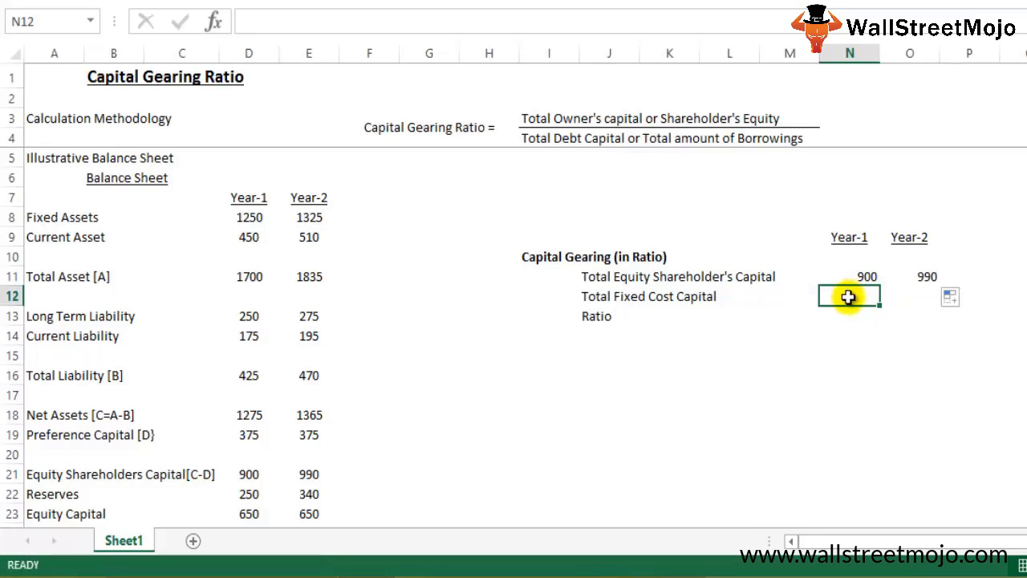
text(=)
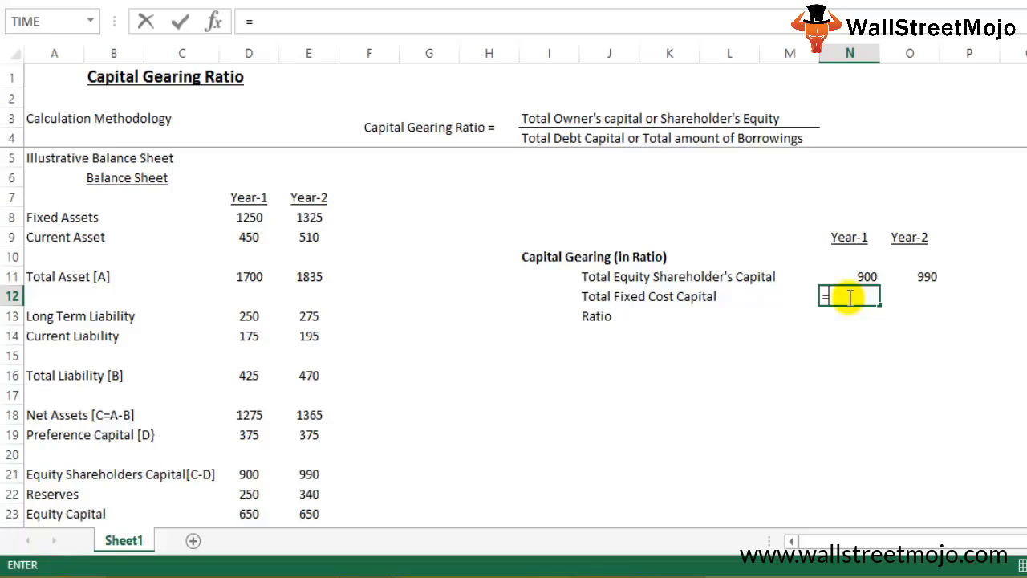
click(233, 434)
text(+)
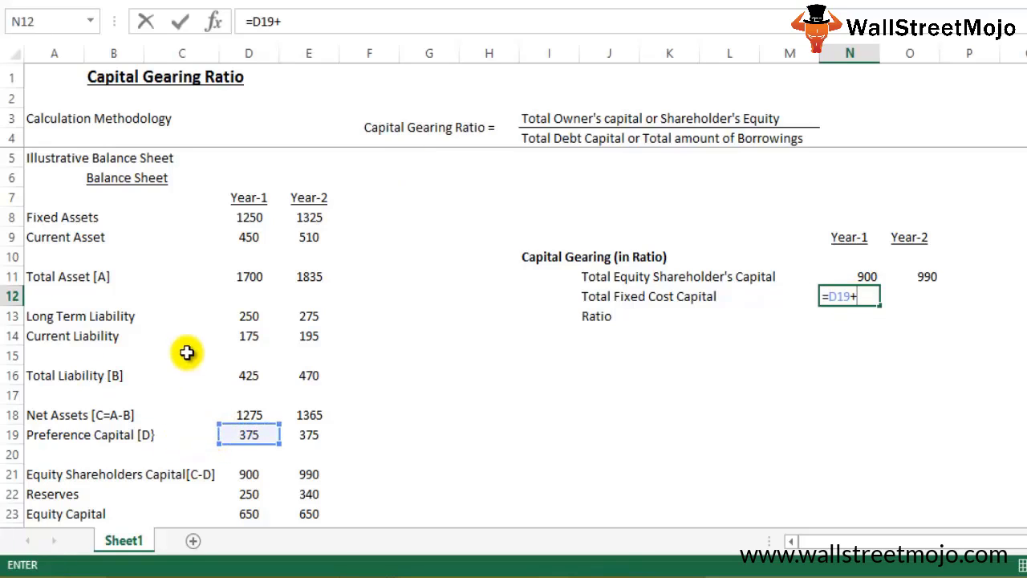
click(228, 321)
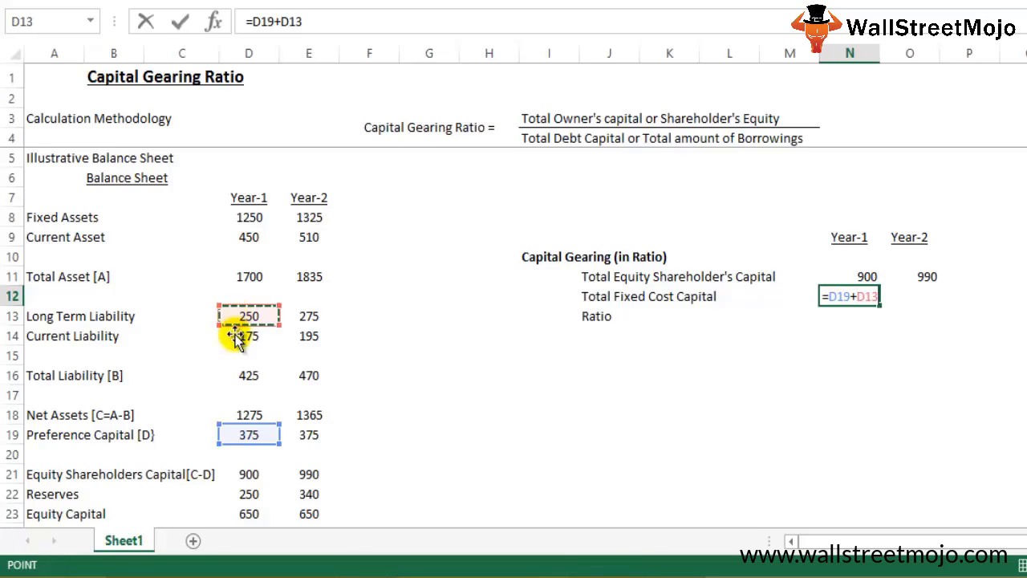
key(Return)
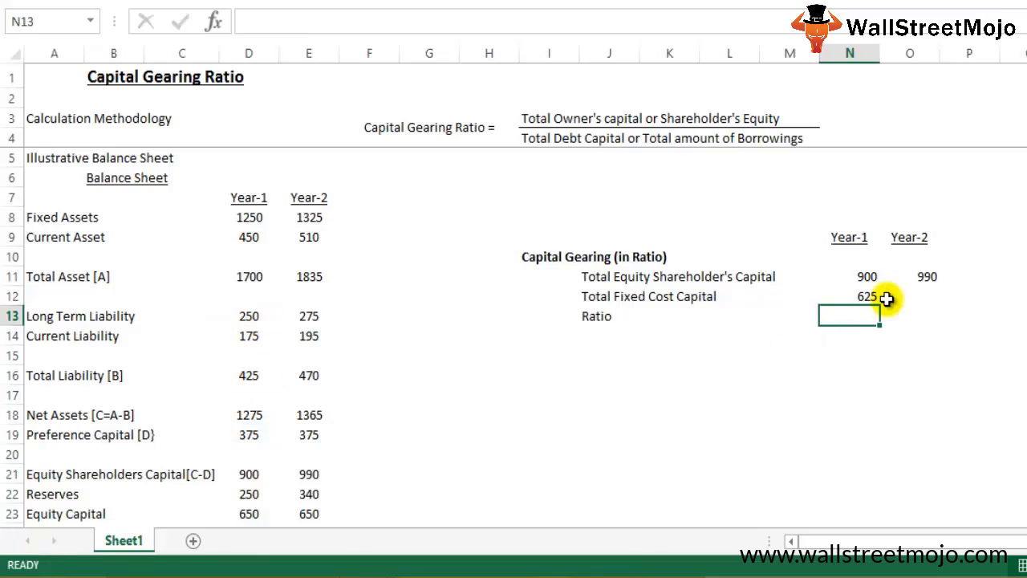
click(872, 296)
drag(879, 304, 926, 299)
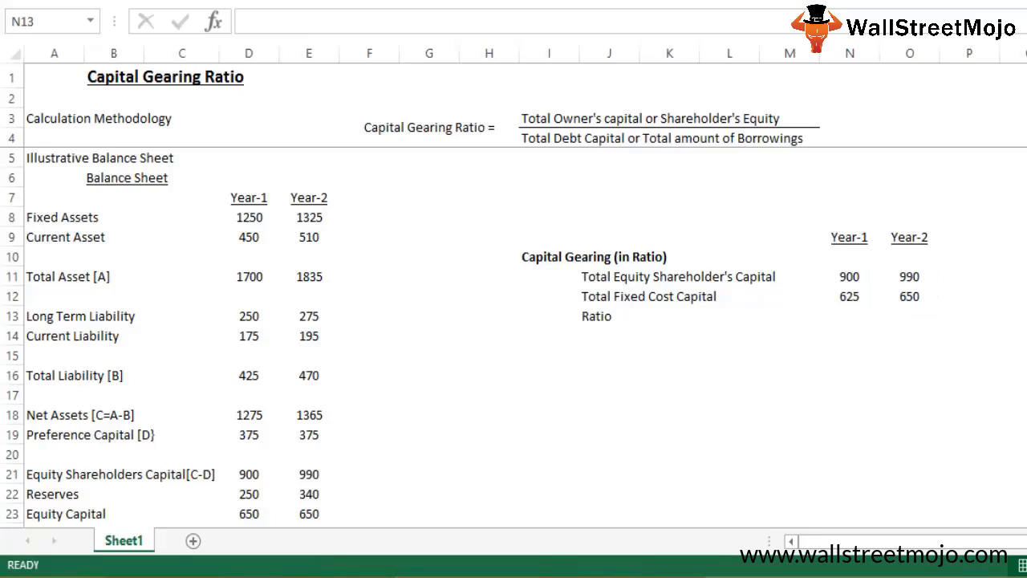
Step: Enter the ratios as text in row 13: 900/625 in N13 for Year-1 and 990/650 in O13 for Year-2
click(848, 318)
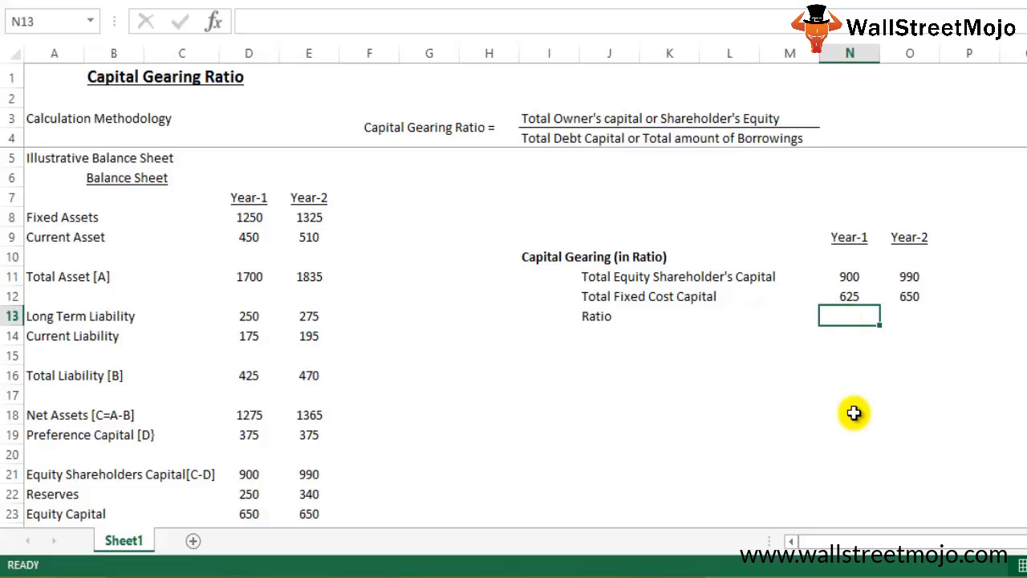
text('900)
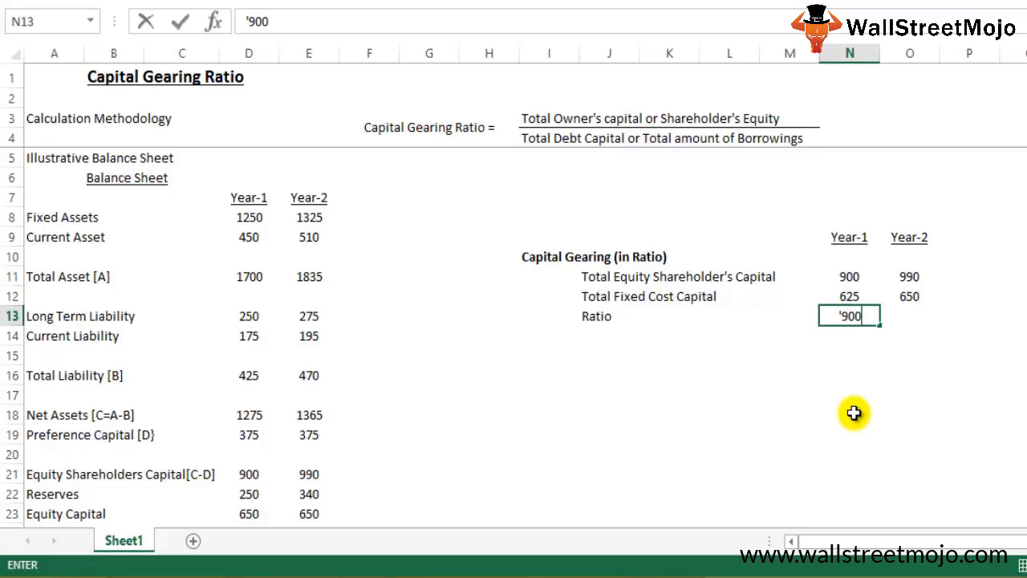
text(/6)
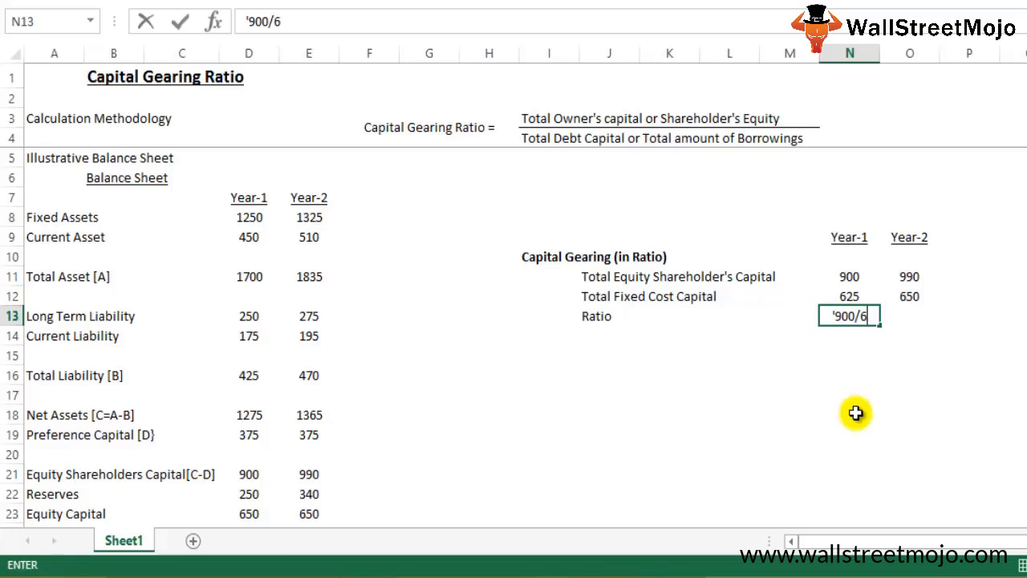
text(25)
key(Tab)
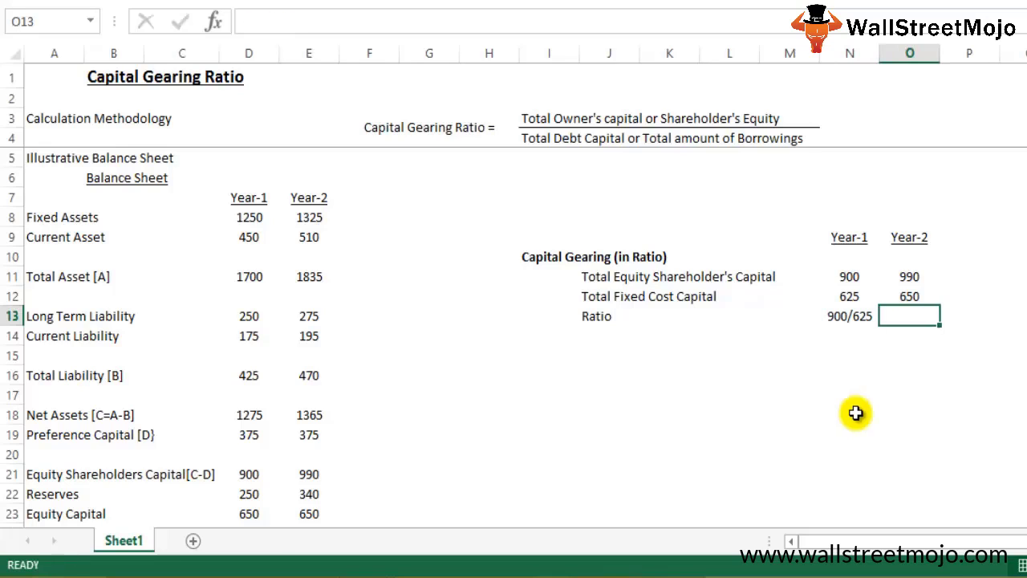
text('90)
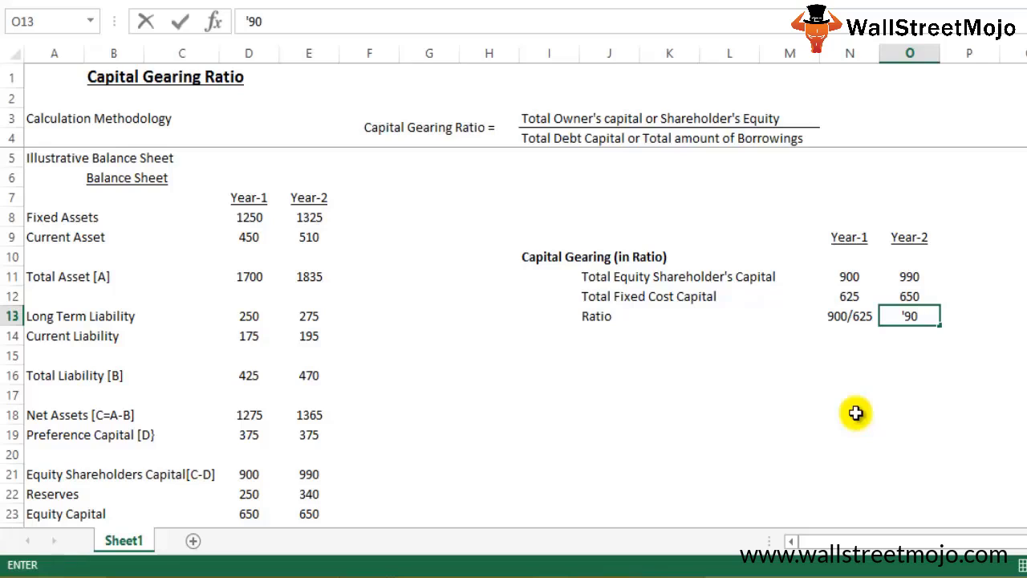
key(BackSpace)
text(90/650)
key(Return)
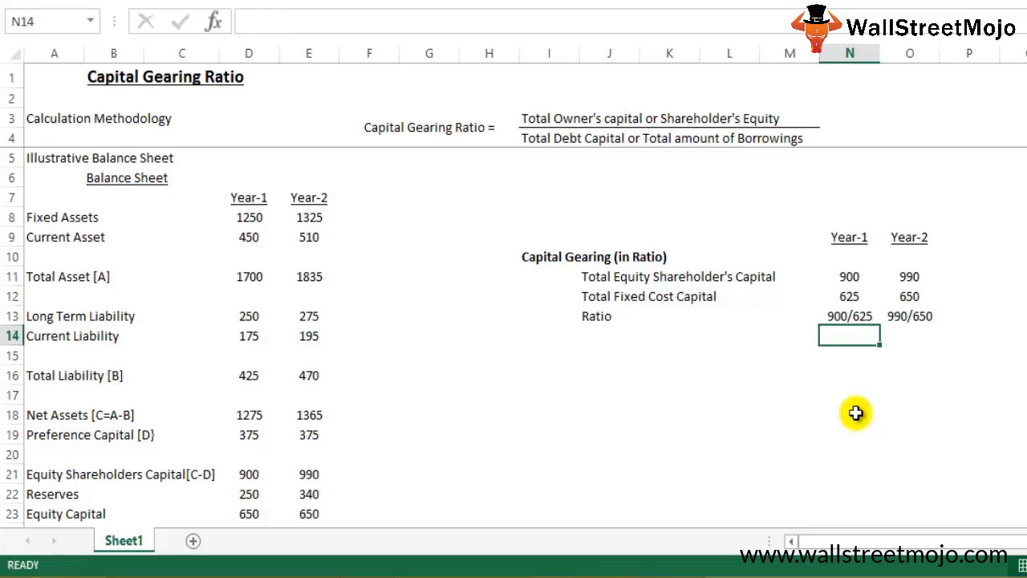
Step: Enter the reduced ratios as text in row 14: 9/625 in N14 for Year-1 and 9.9/6.5 in O14 for Year-2
text('9/)
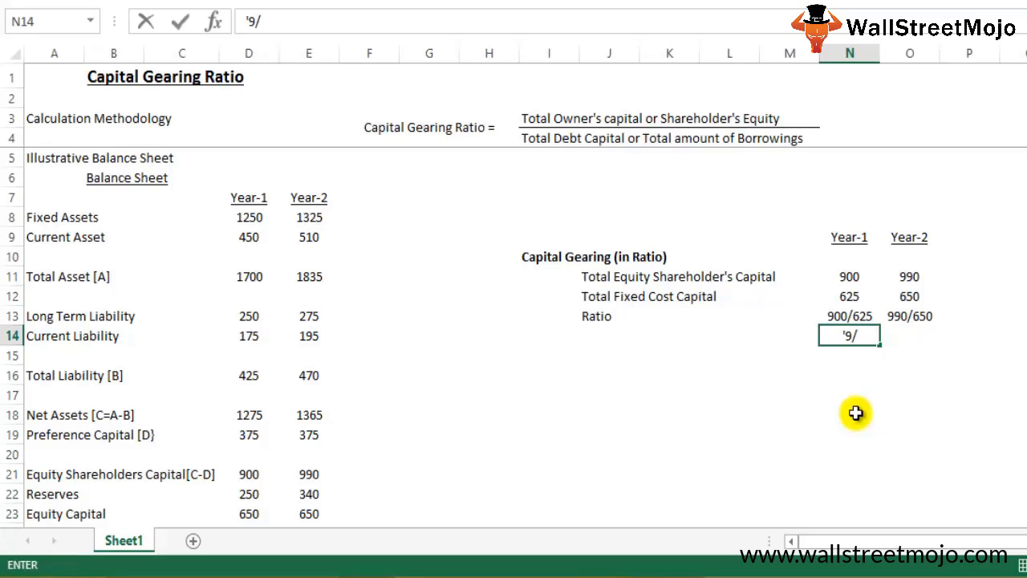
text(625)
key(Tab)
text('9.)
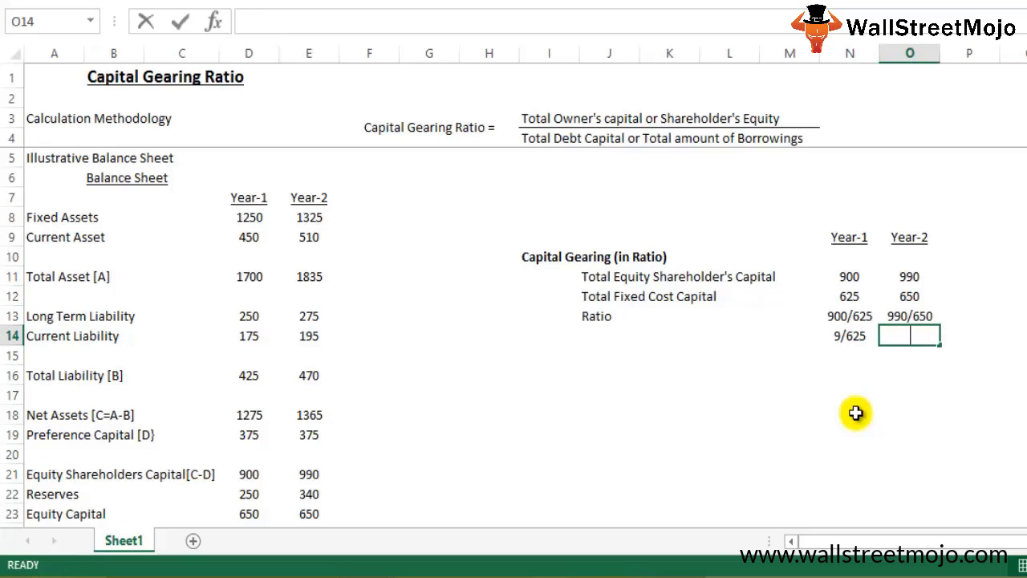
text(9/6)
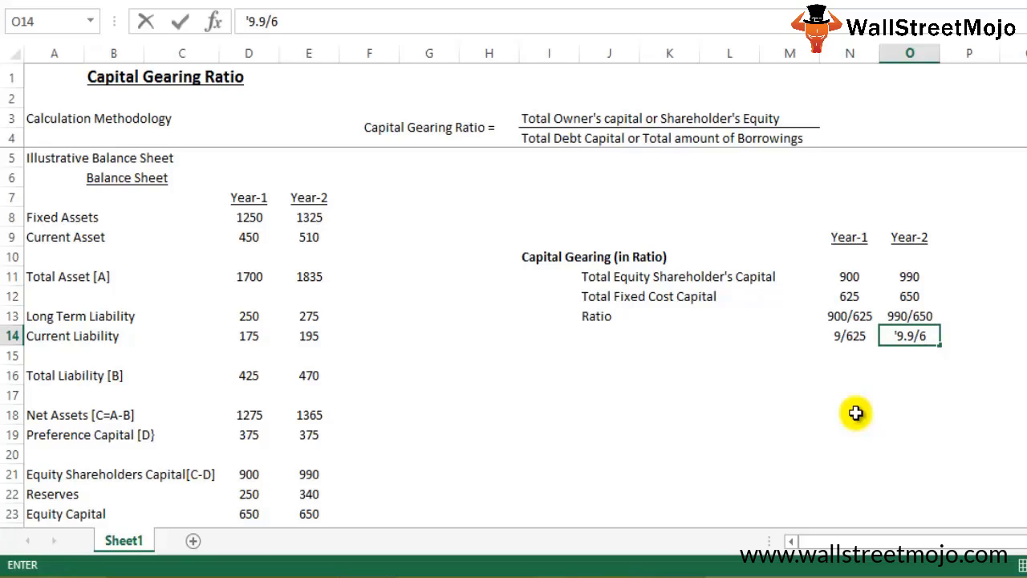
text(.5)
key(Return)
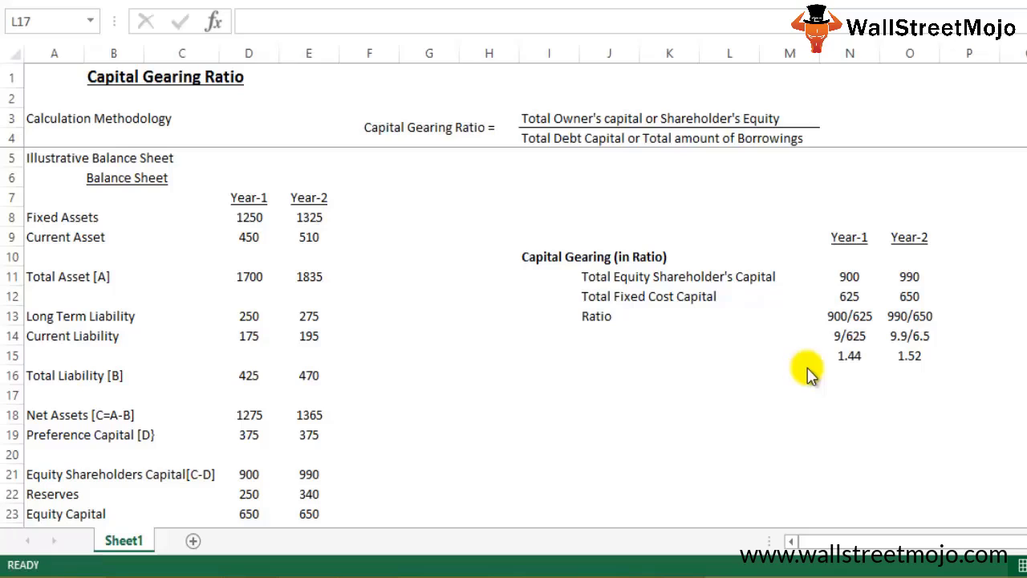
Step: Label row 17 as Capital Gearing (%) in column I and calculate the Year-1 value in N17 with =N11/N12
click(554, 403)
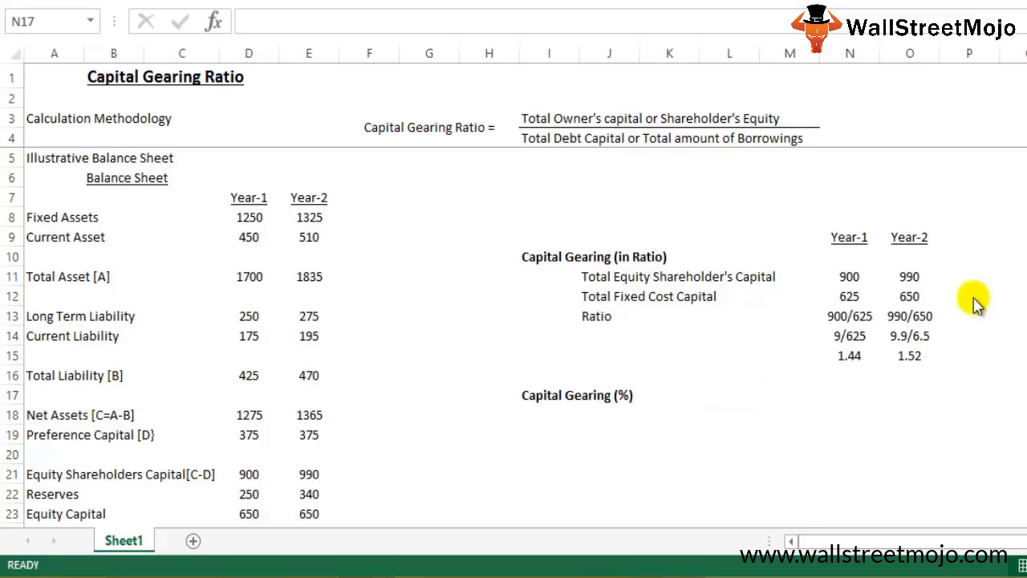
click(832, 393)
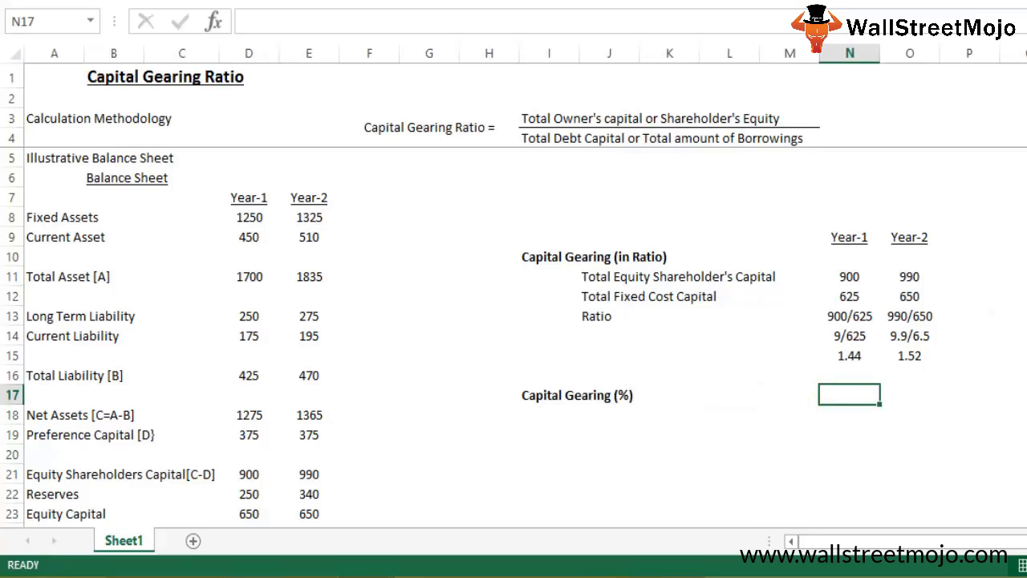
text(=)
key(Up)
key(Up)
key(Up)
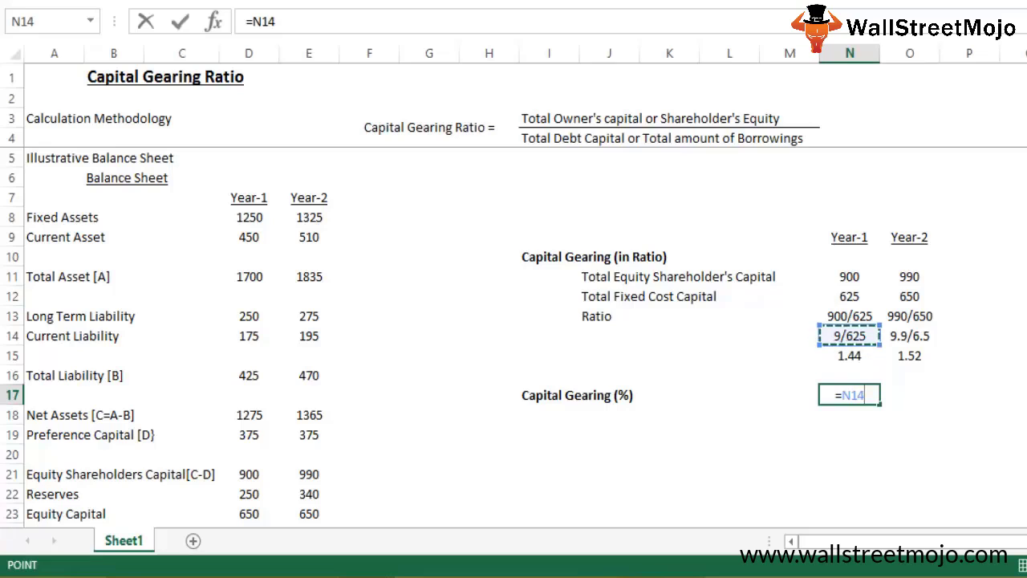
key(Up)
key(Up)
key(Up)
text(/)
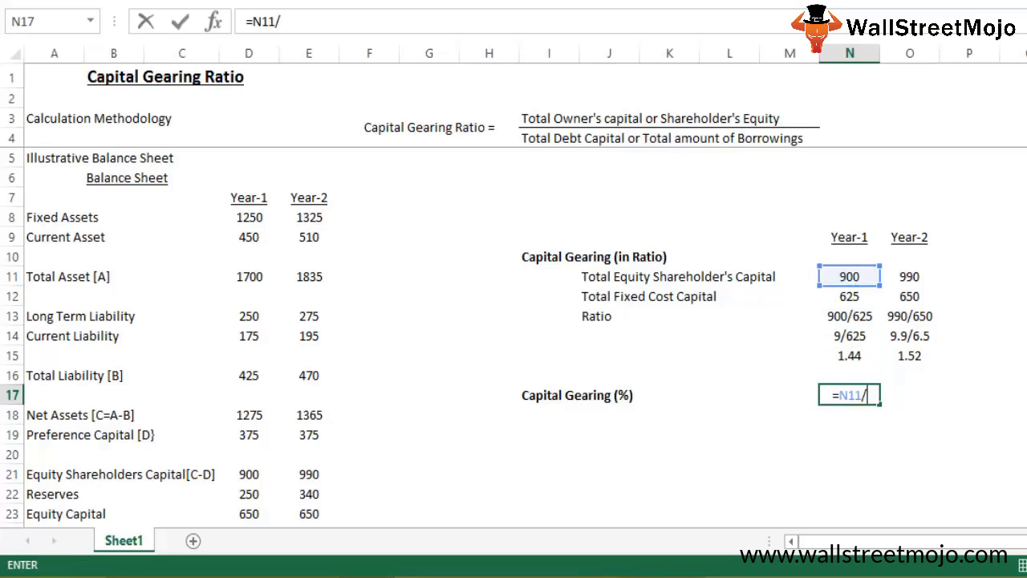
key(Up)
key(Up)
key(Up)
key(Up)
key(Up)
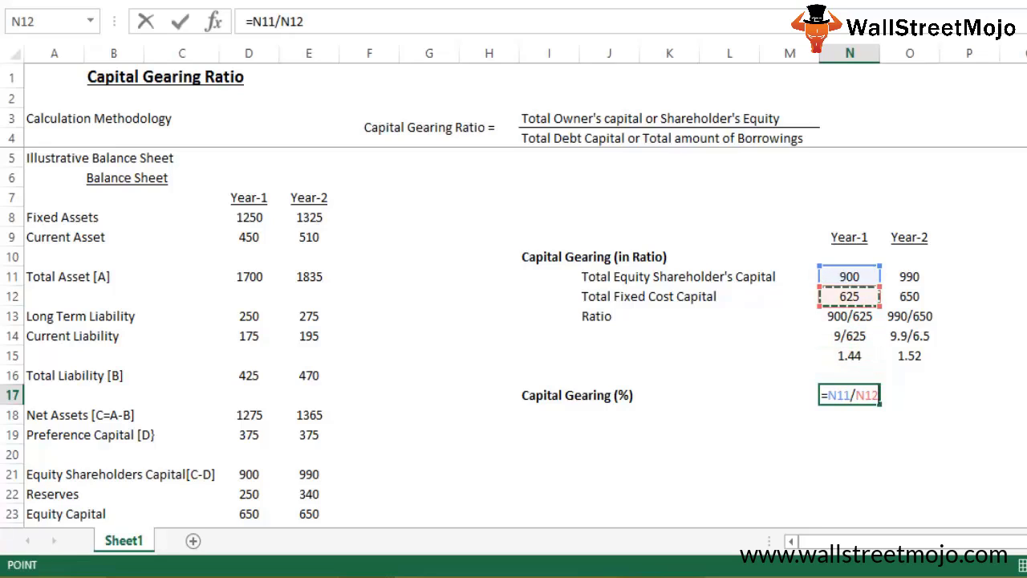
key(Return)
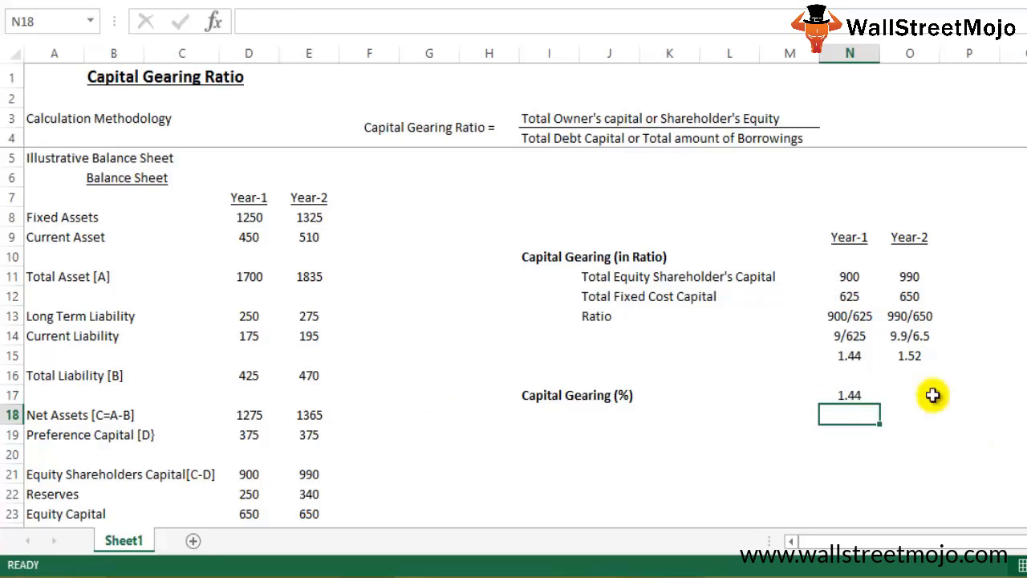
Step: Format the Year-1 capital gearing in N17 as a percentage and fill the formula across to O17 for Year-2
click(847, 397)
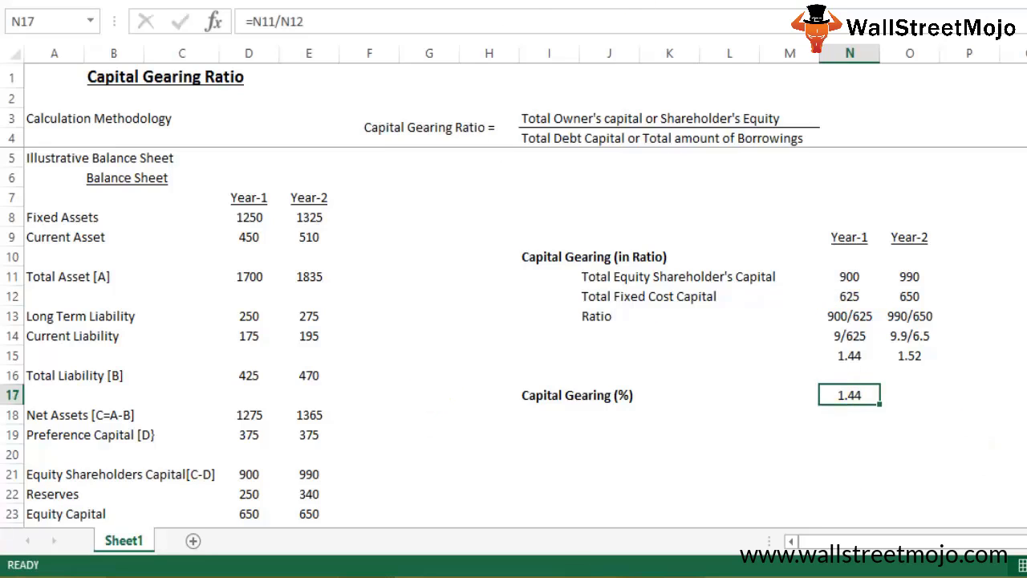
key(ctrl+shift+5)
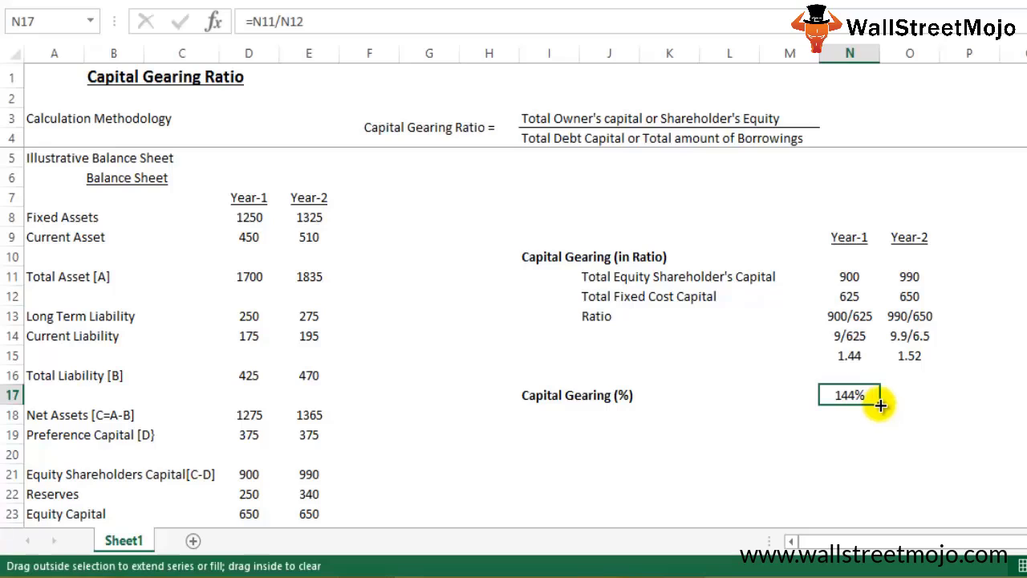
drag(880, 405, 911, 401)
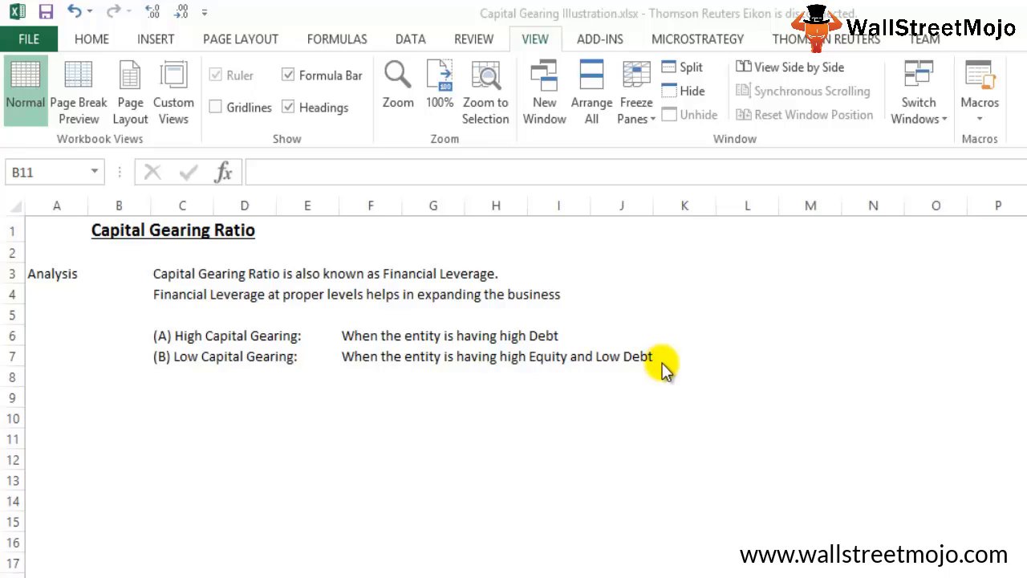
Step: Enter the column headings Firm A in G9 and Firm B in H9 of the analysis sheet
click(454, 401)
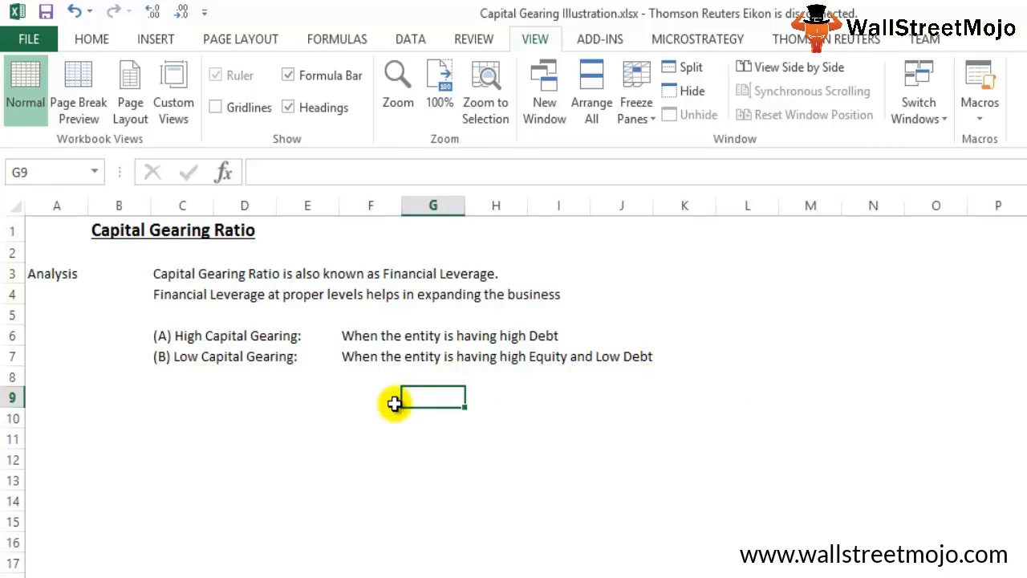
text(Fitm)
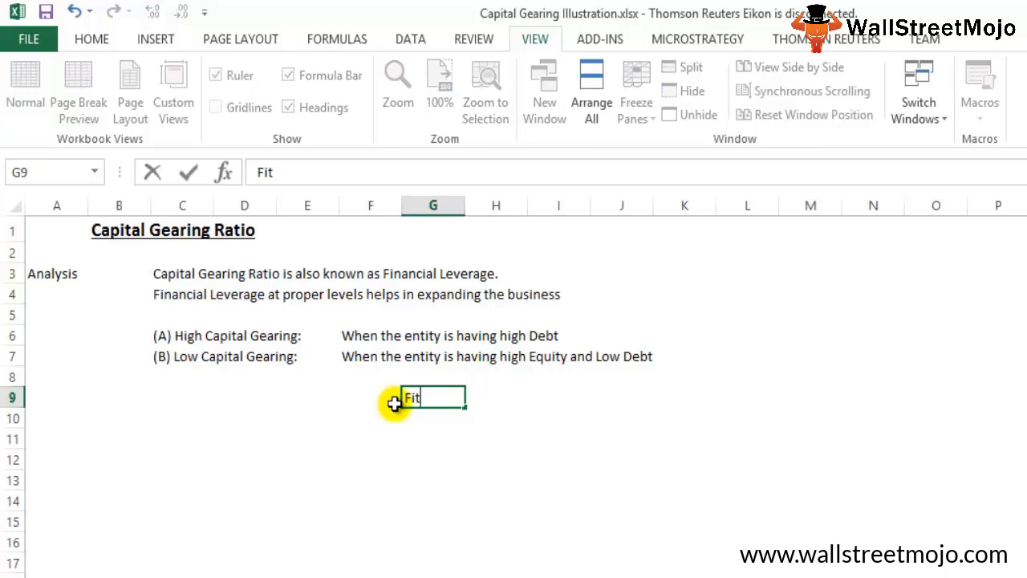
key(BackSpace)
key(BackSpace)
text(rm A)
key(Tab)
text(Firm )
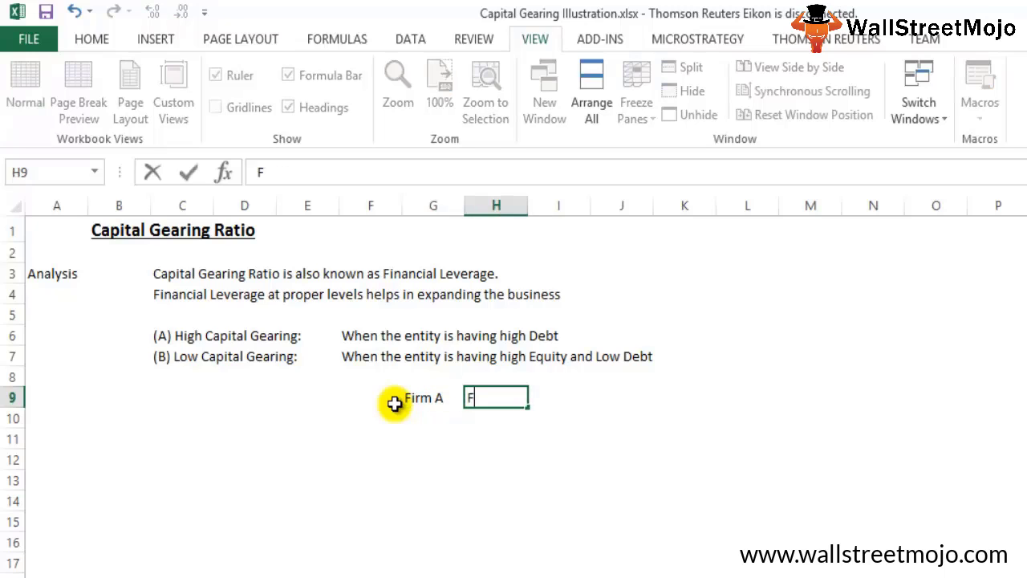
text(B)
key(Return)
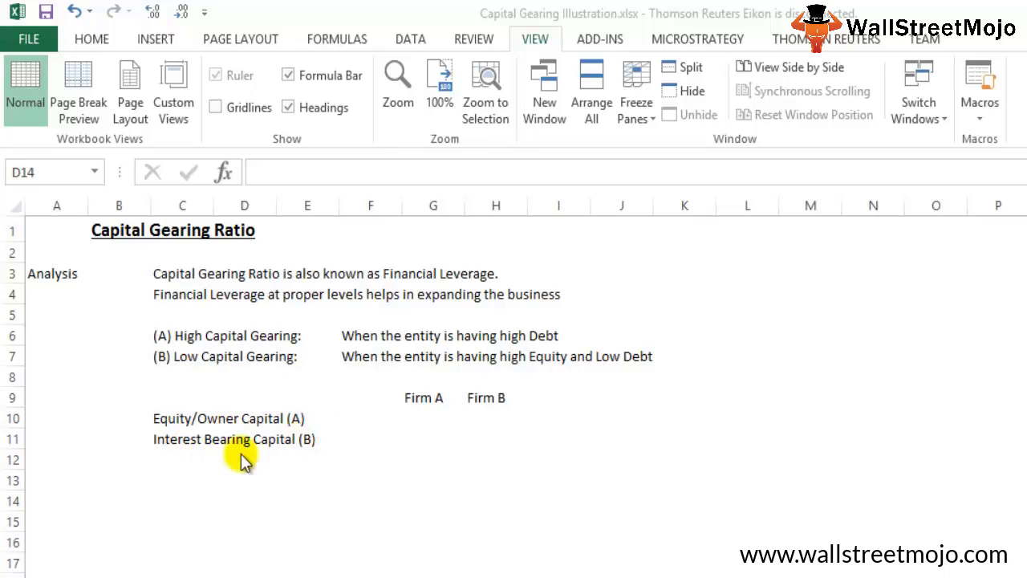
Step: Enter the row label Capital Gearing Ratio [A/B] in C12, below Interest Bearing Capital (B)
click(178, 459)
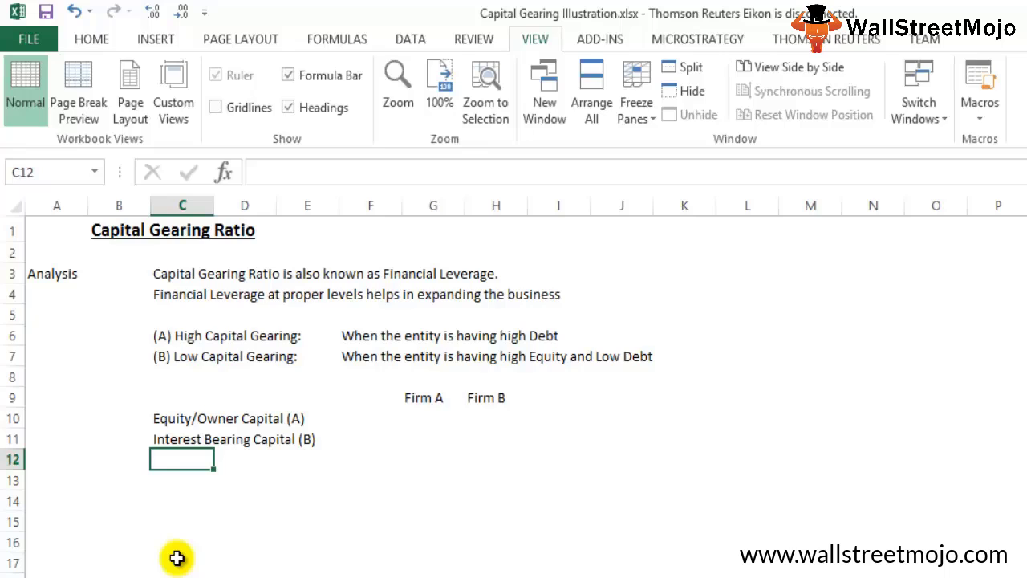
text(Capital)
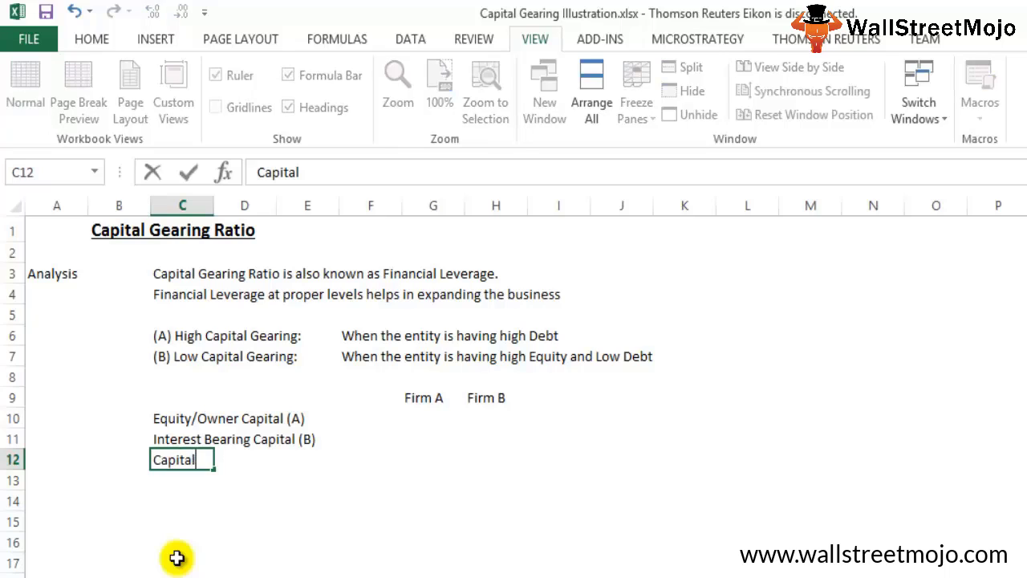
text( Gearing)
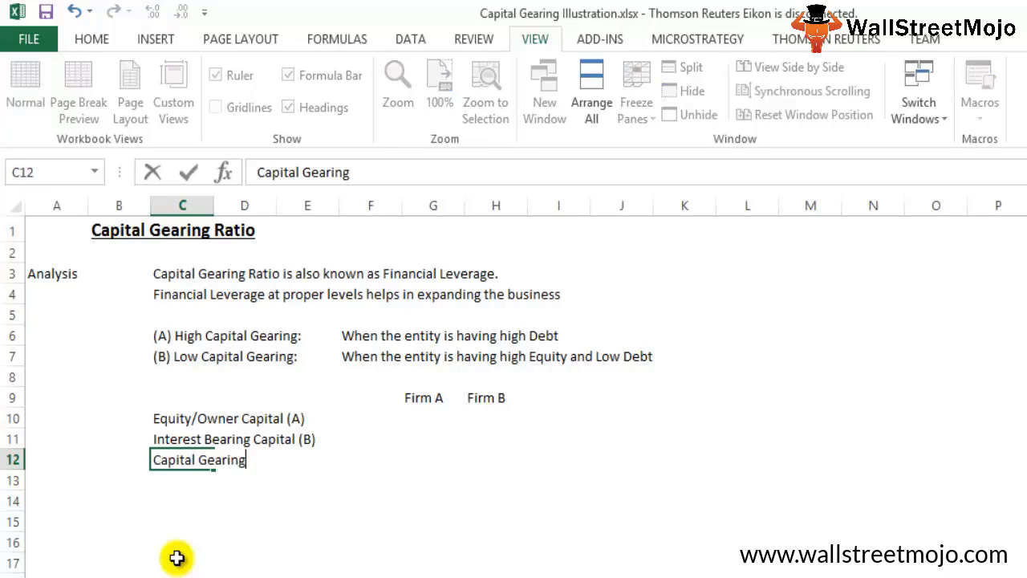
text( Ratio)
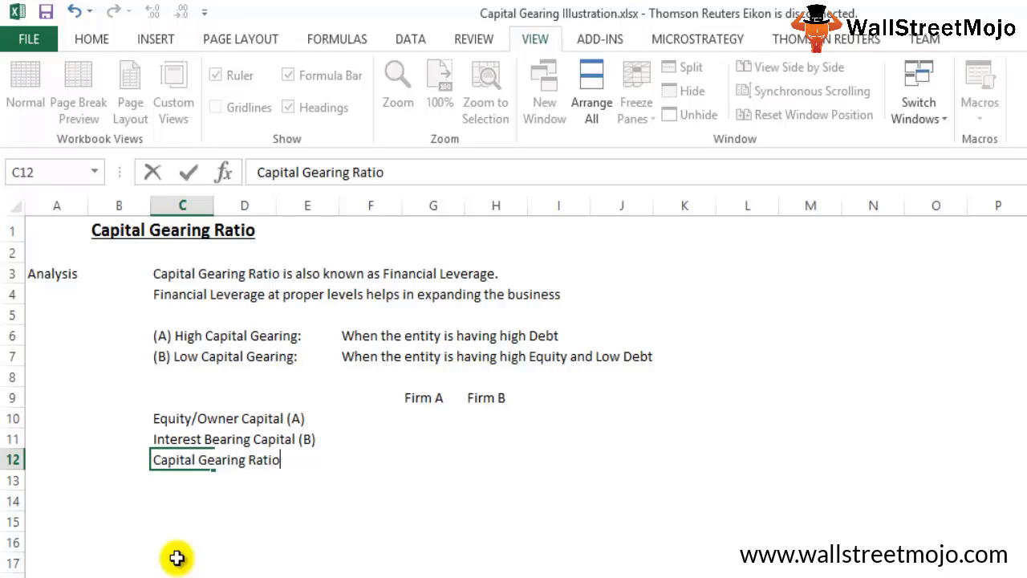
text( [A/B])
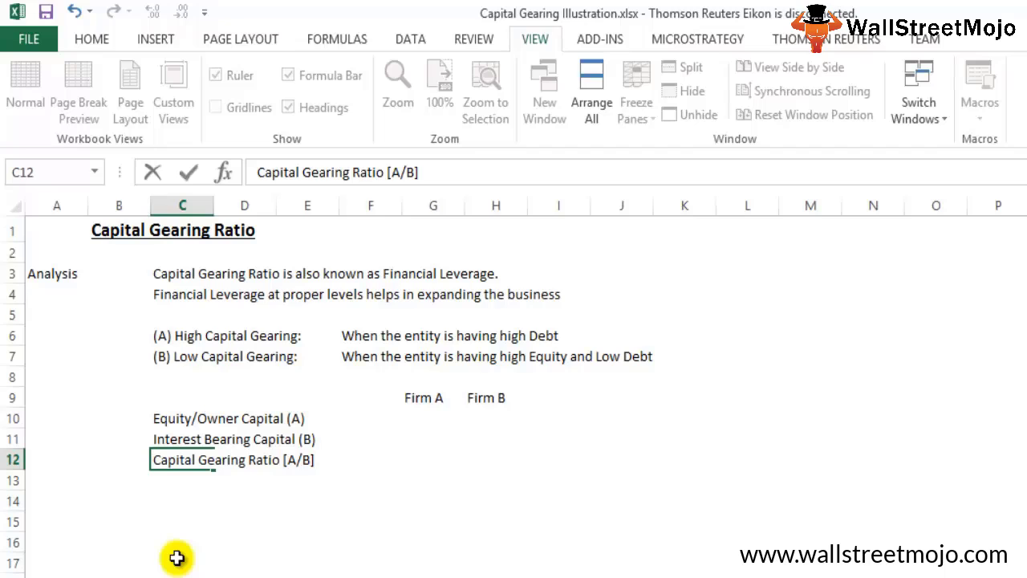
key(Return)
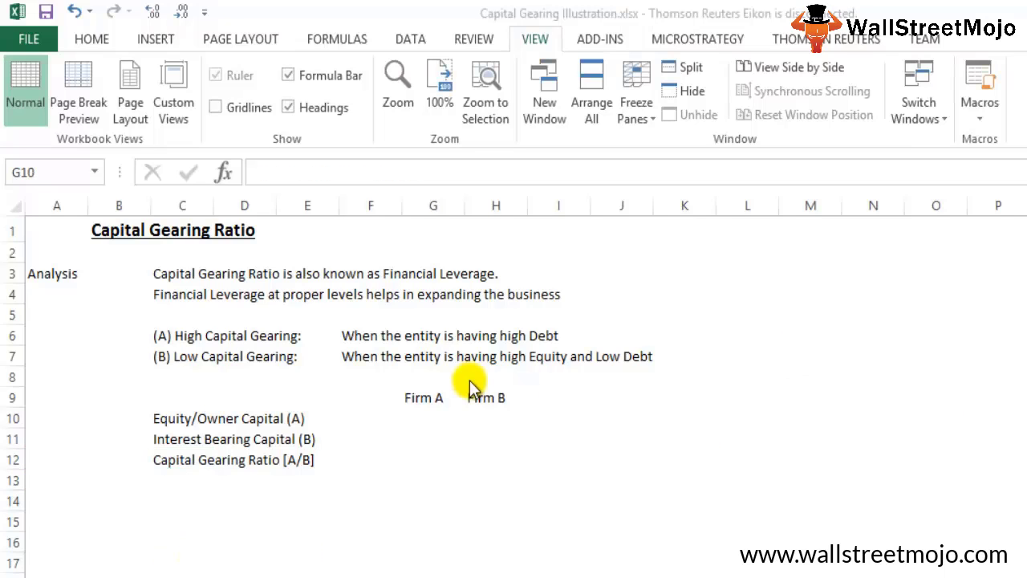
Step: Enter the Equity/Owner Capital (A) figures in row 10: 300 for Firm A and 400 for Firm B
click(413, 425)
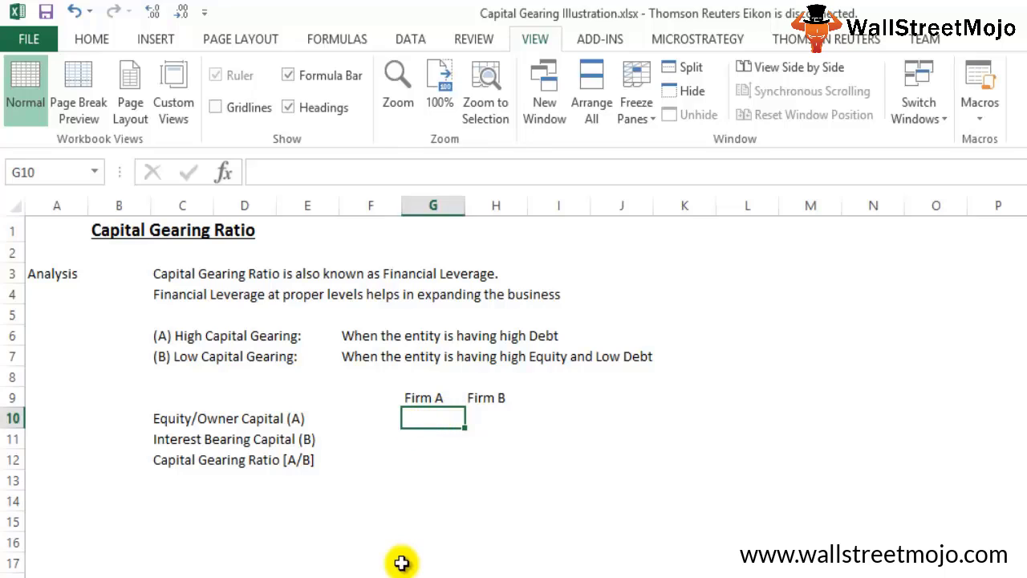
text(300)
key(Tab)
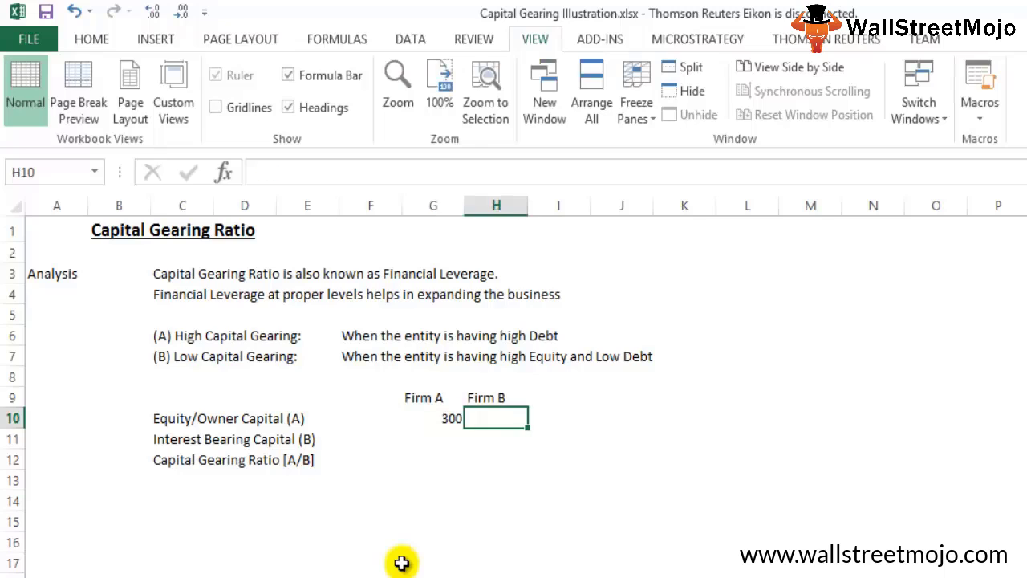
text(400)
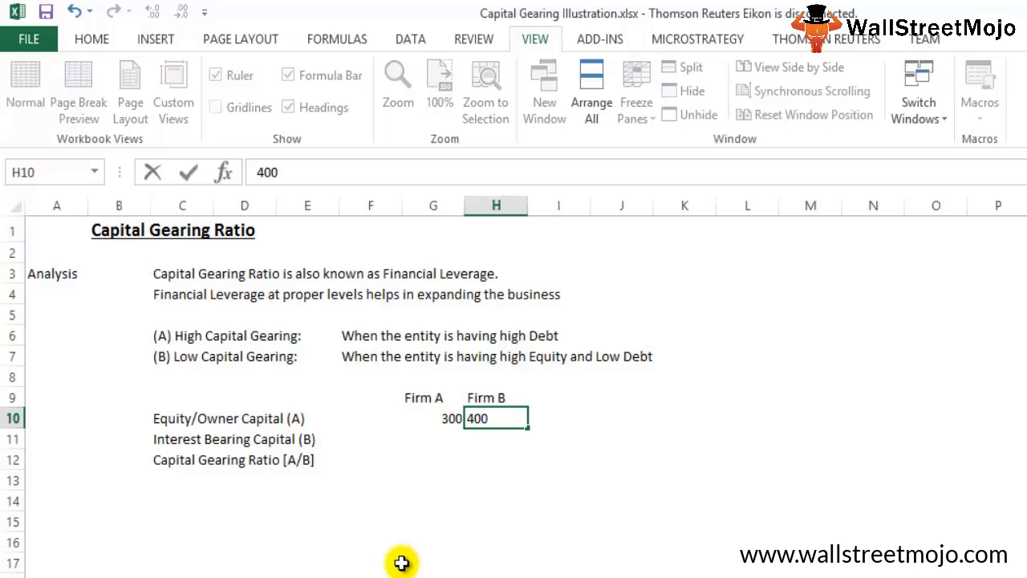
key(Return)
Step: Enter the Interest Bearing Capital (B) figures in row 11: 500 for Firm A and 300 for Firm B
key(Left)
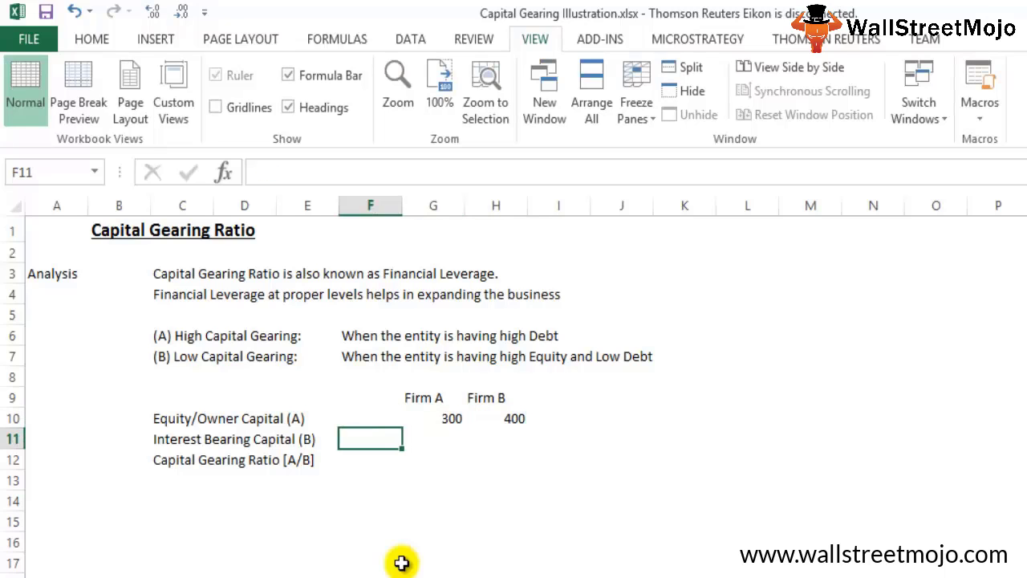
key(Right)
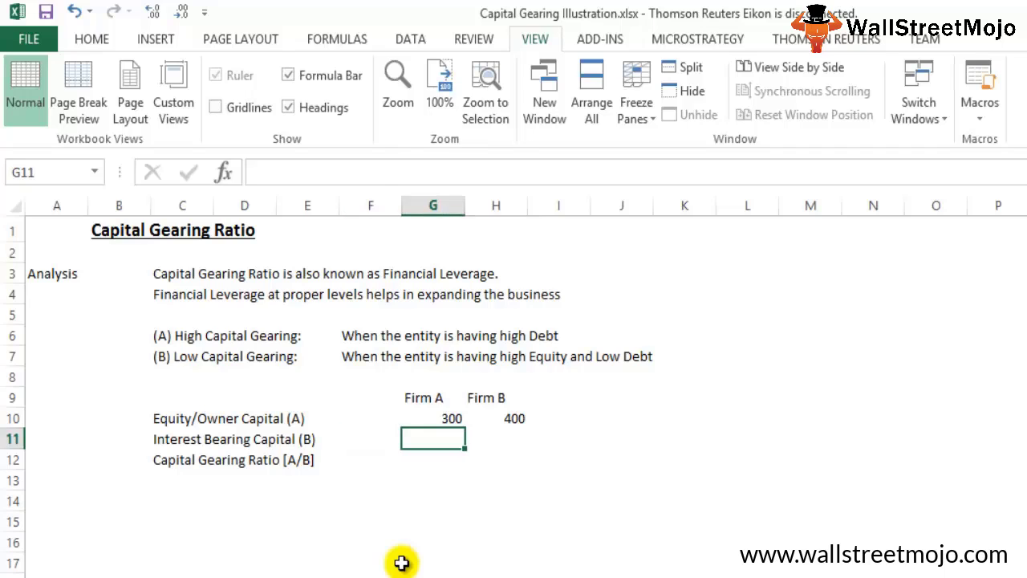
text(500)
key(Tab)
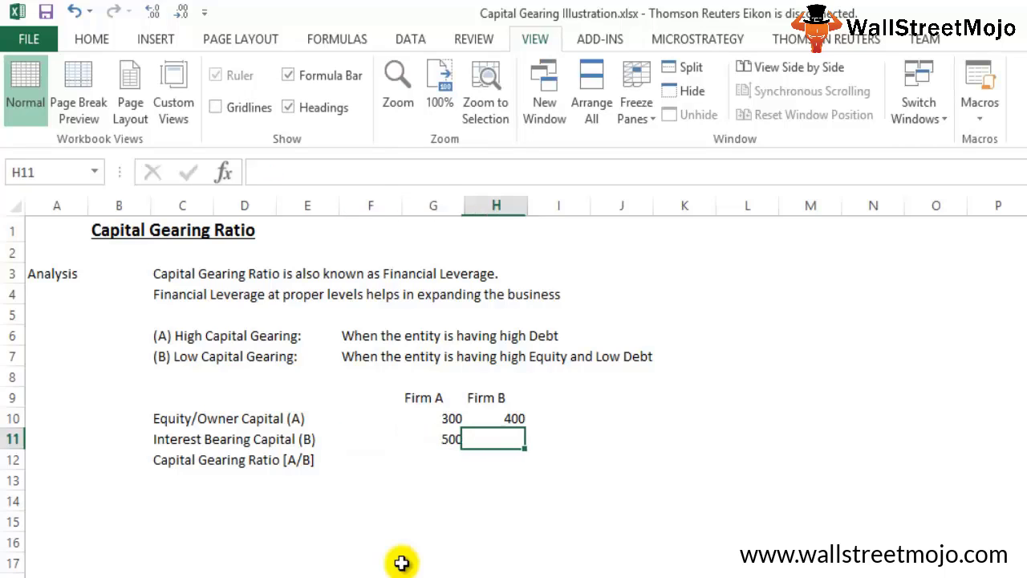
text(300)
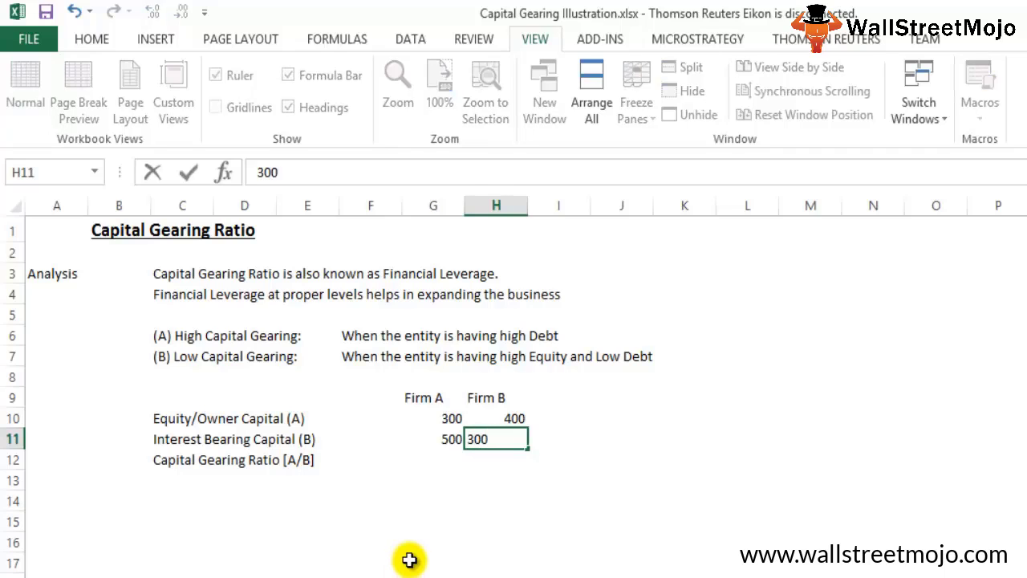
key(Return)
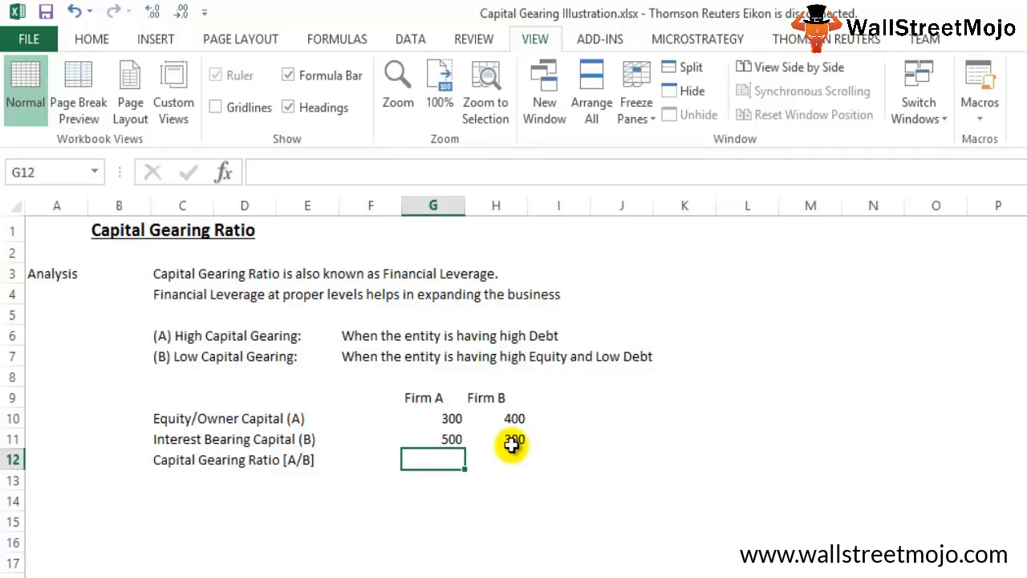
Step: Enter the capital gearing ratios as text in row 12: 3/5 in G12 for Firm A and 4/3 in H12 for Firm B
text(')
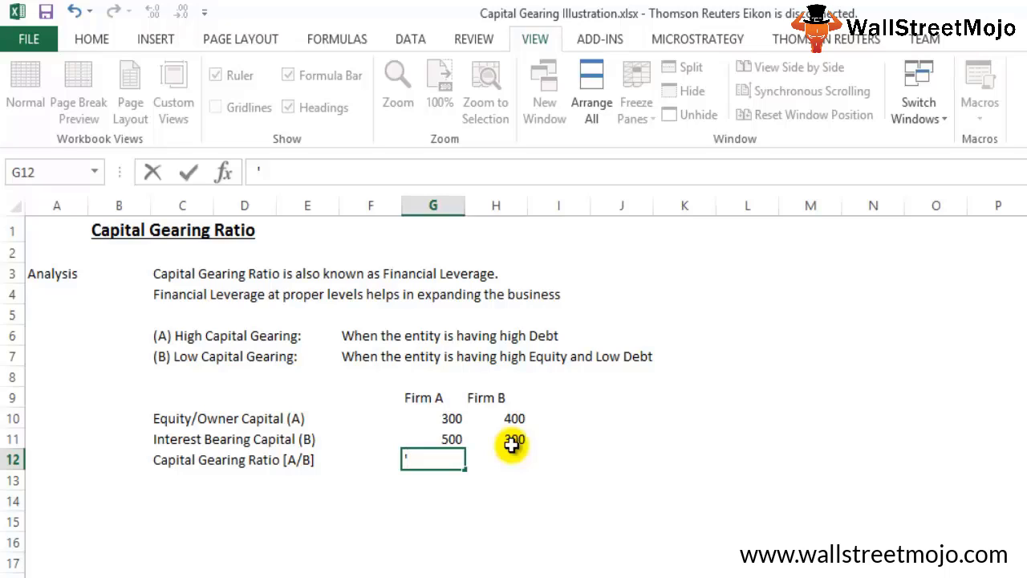
text(3/5)
key(Tab)
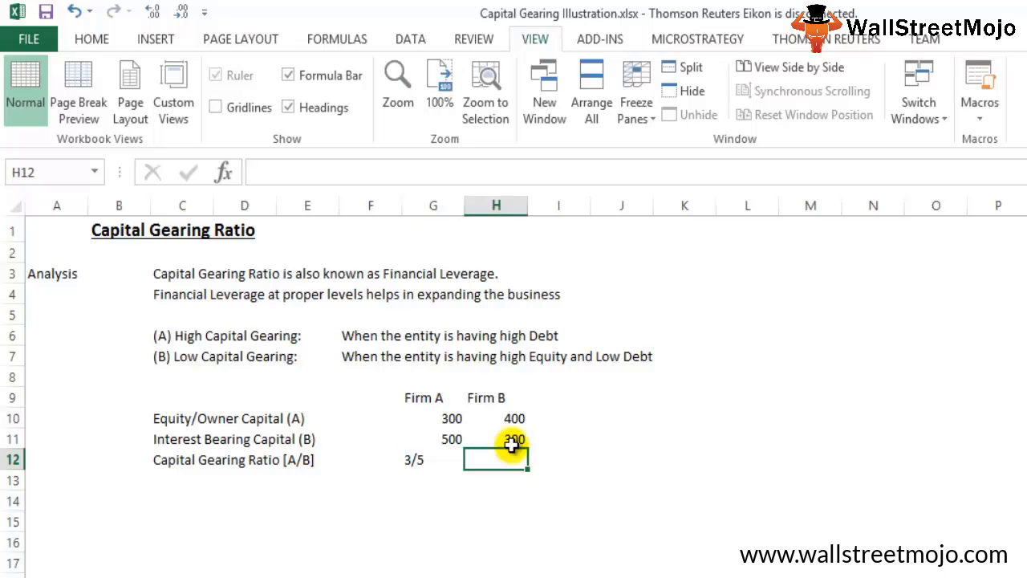
text('4/)
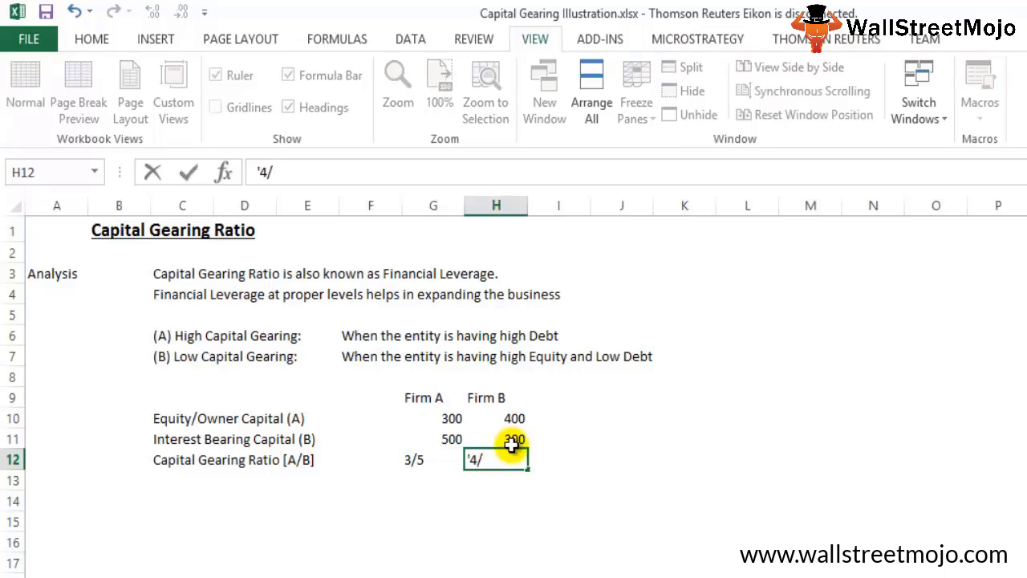
text(3)
key(Return)
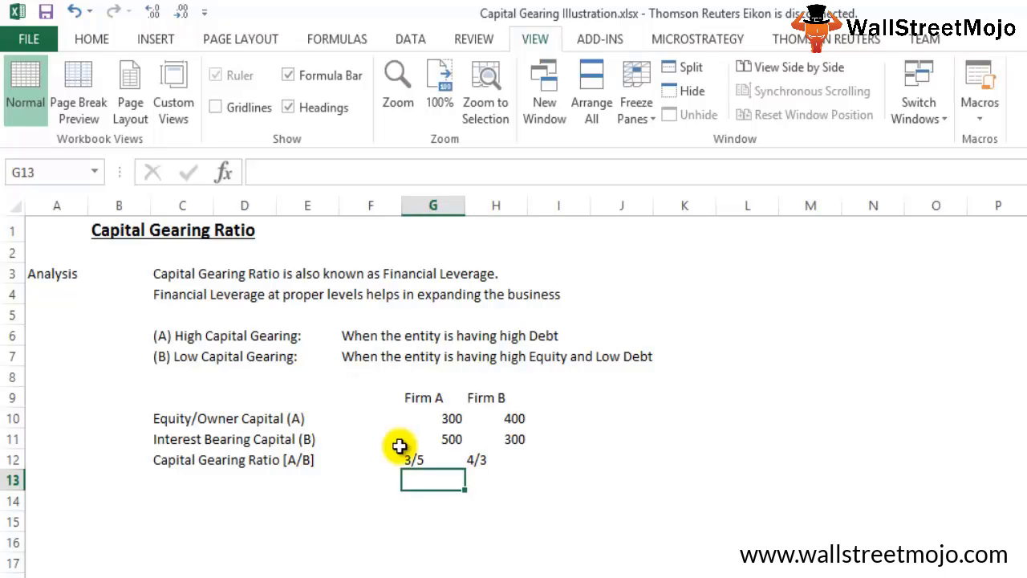
Step: Centre the Firm A and Firm B values horizontally in columns G and H from row 10 downward
drag(415, 421, 505, 577)
click(93, 39)
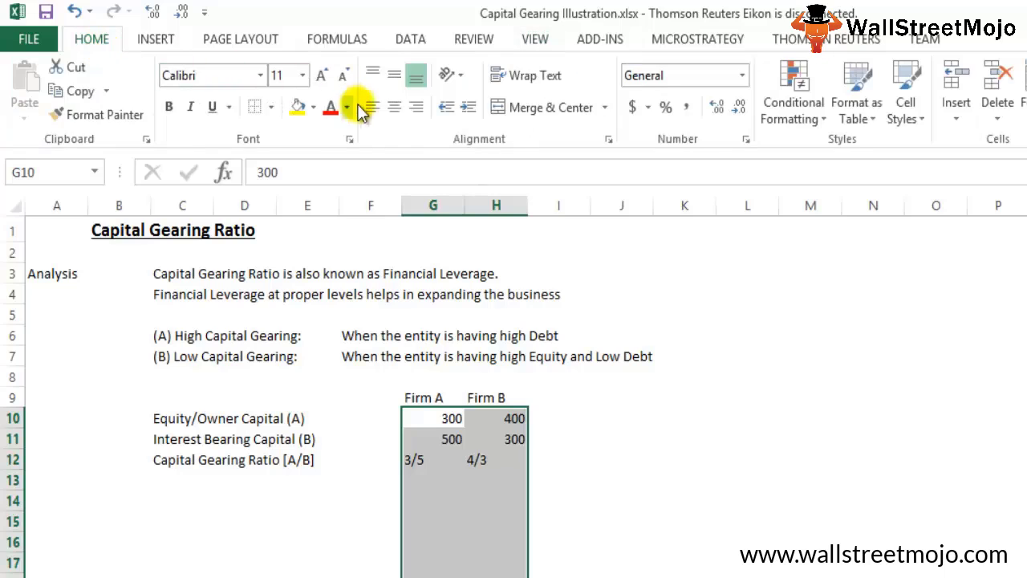
click(393, 111)
click(615, 442)
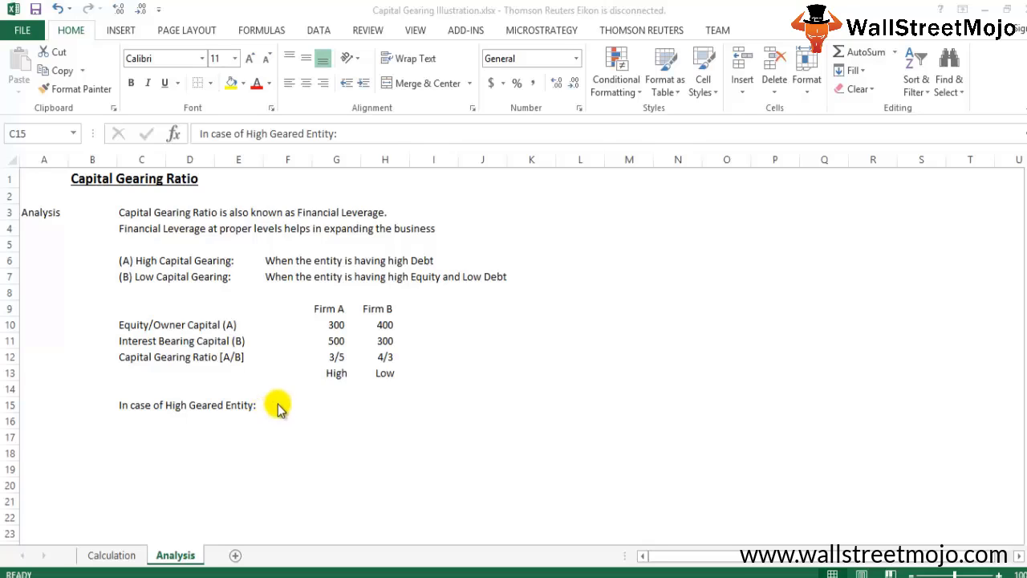
Step: Select cell F15 beside the label In case of High Geared Entity: for its explanation
click(283, 408)
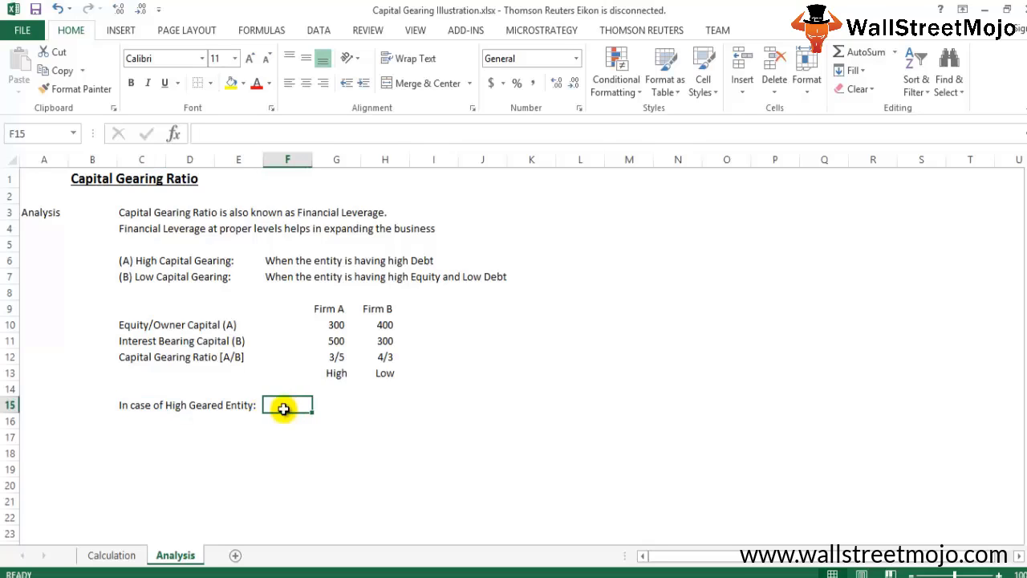